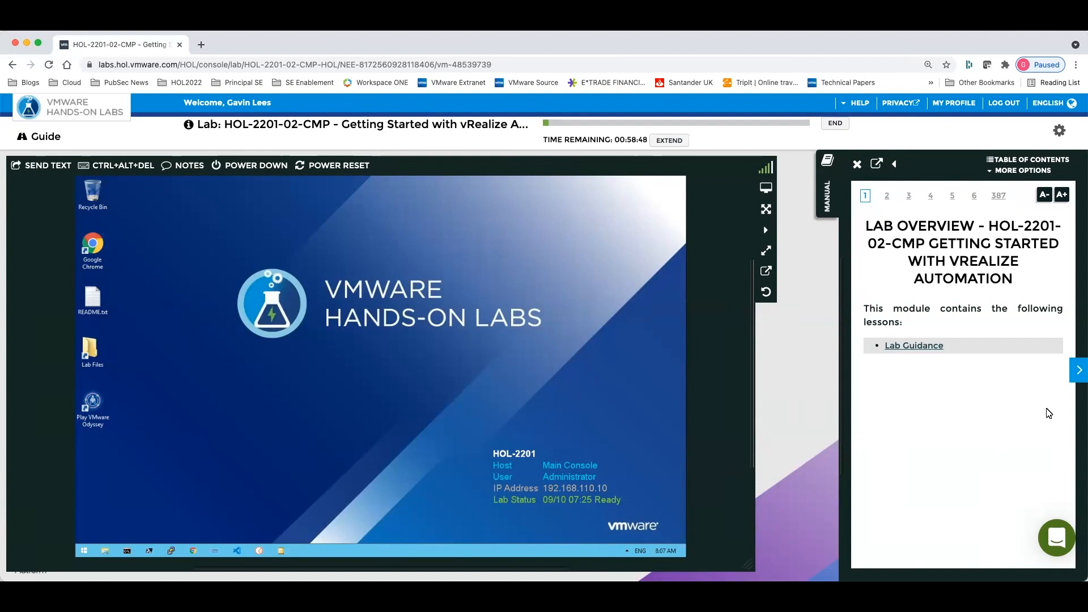
Page forward through the first lab manual pages and back to the lab overview
left_click(1074, 371)
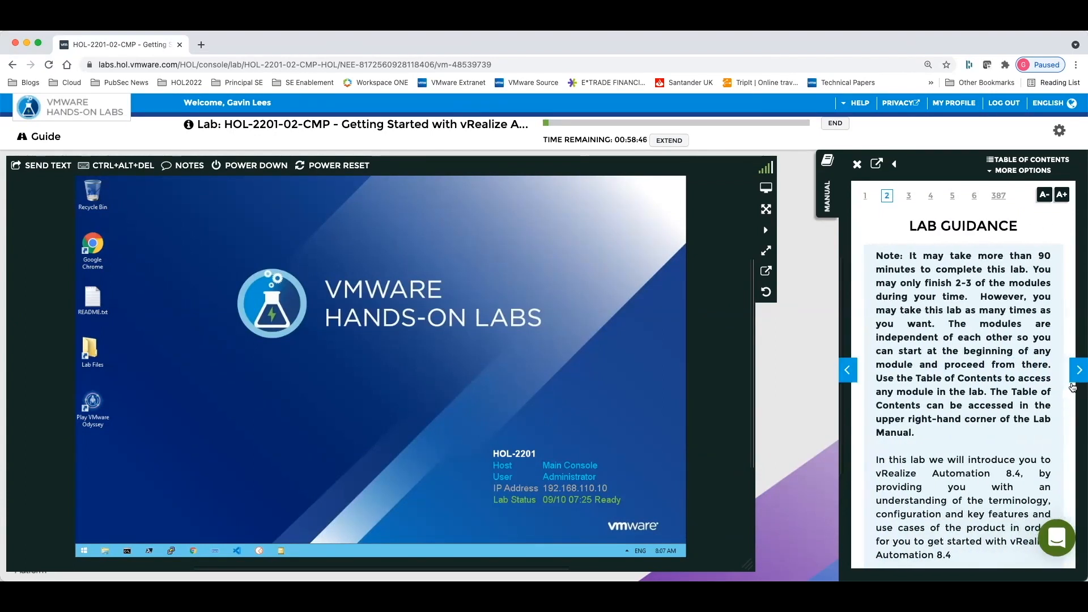
left_click(1078, 373)
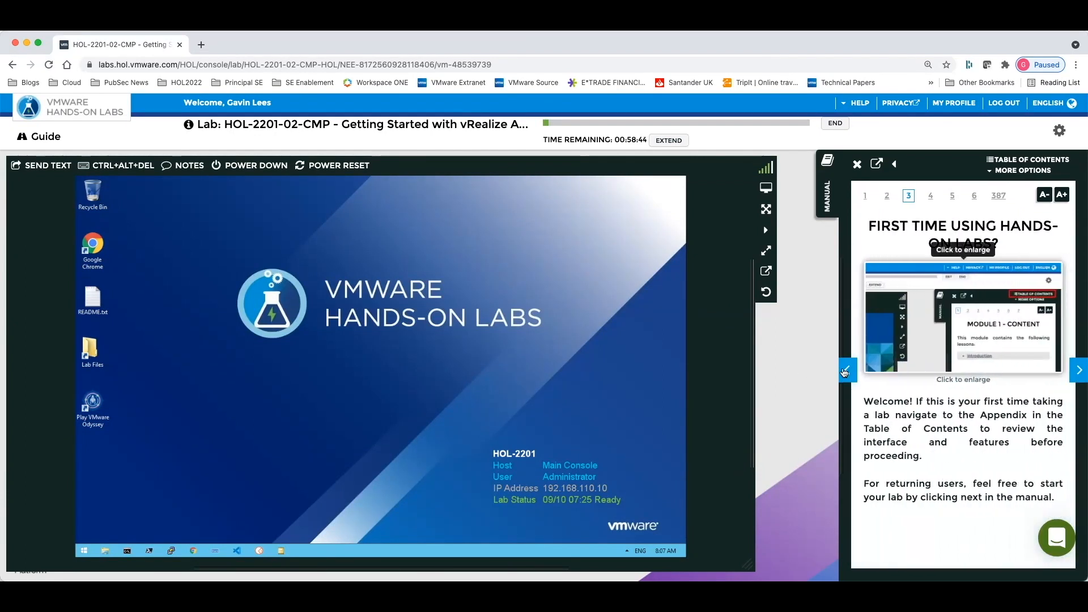
left_click(846, 371)
left_click(846, 371)
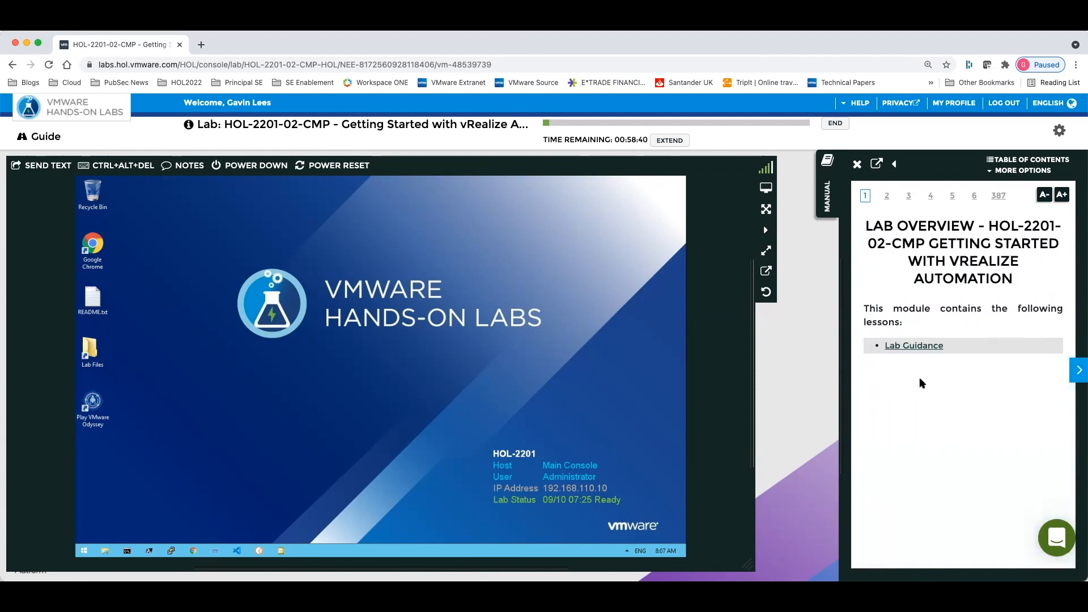
Open the manual's table of contents, jump to Module 1 - vRealize Automation Self Service Portal, and close it
left_click(1038, 160)
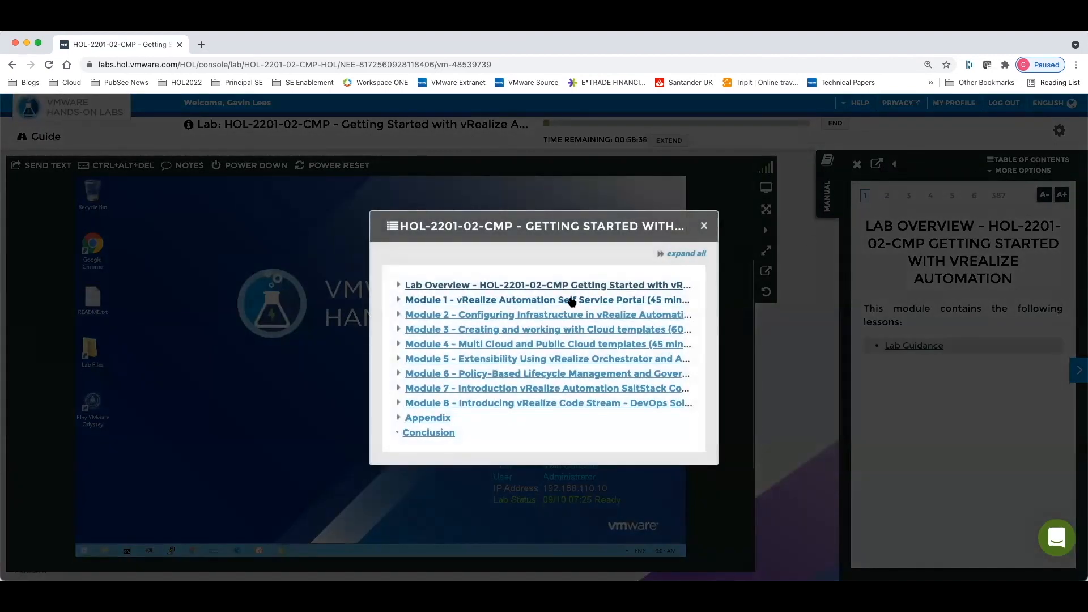
left_click(572, 300)
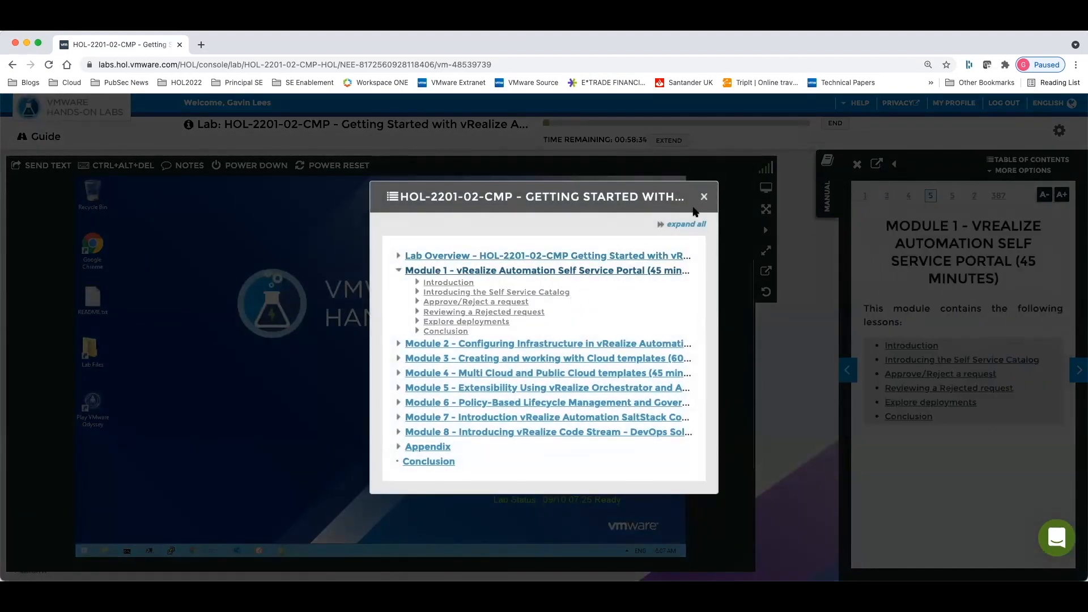
left_click(703, 197)
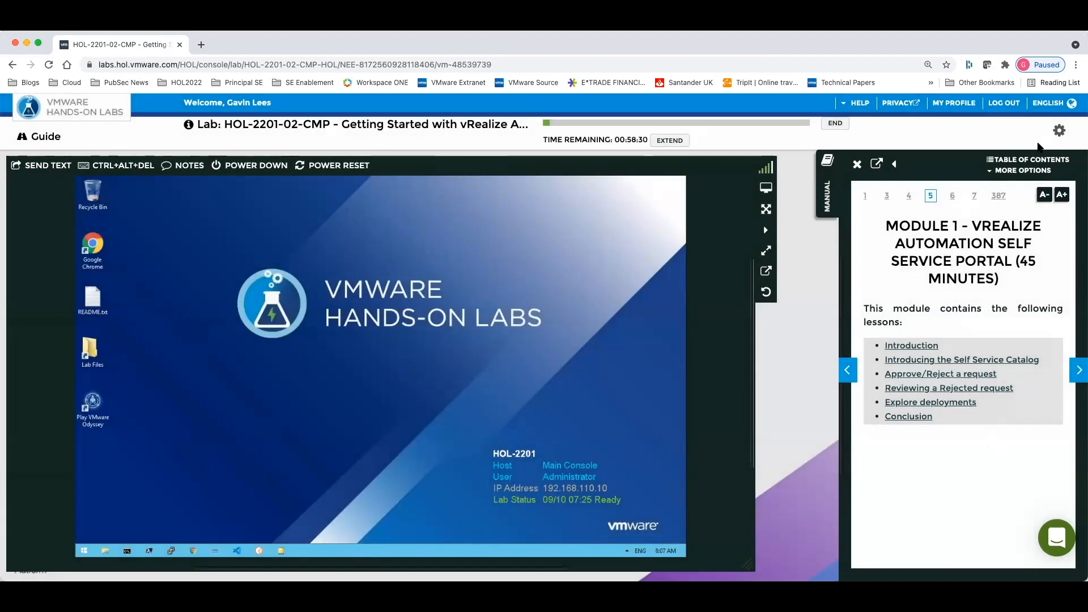
Open the table of contents, expand the Appendix and jump to the Hands-on Labs Interface section
left_click(1029, 160)
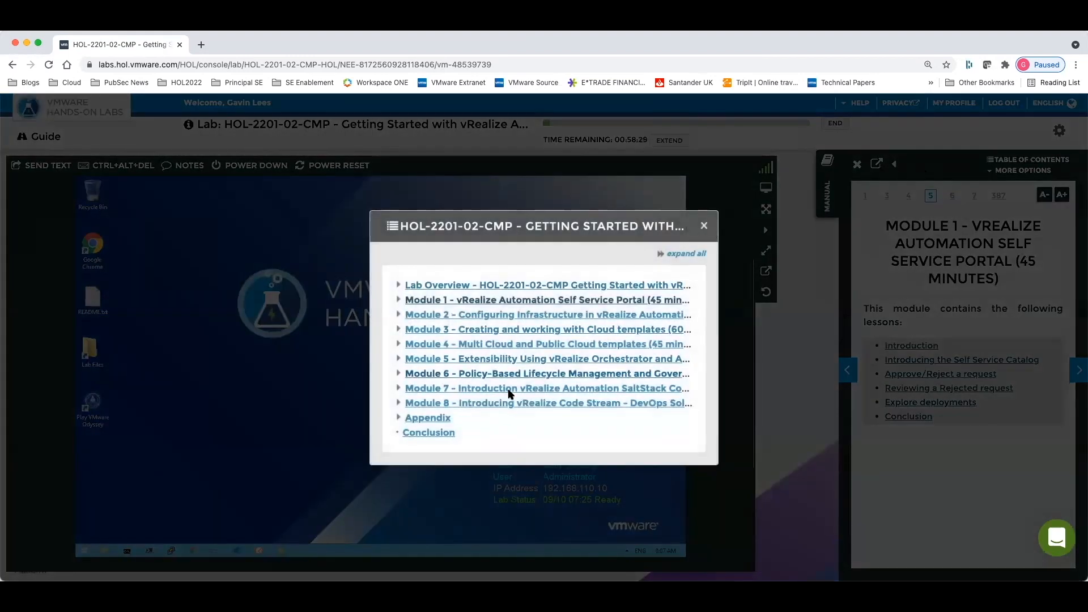
left_click(431, 418)
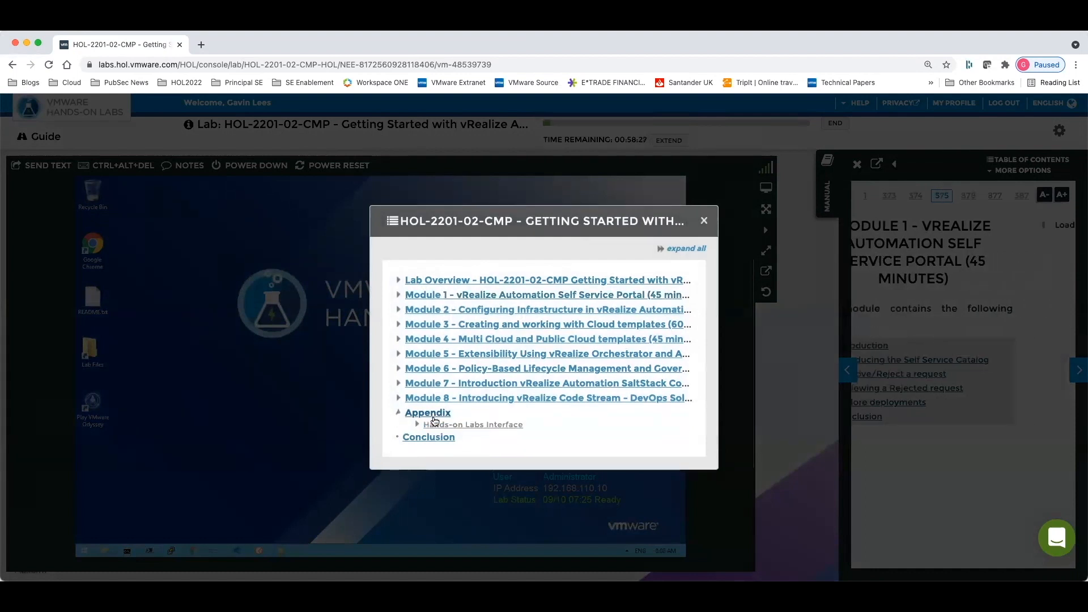
left_click(486, 425)
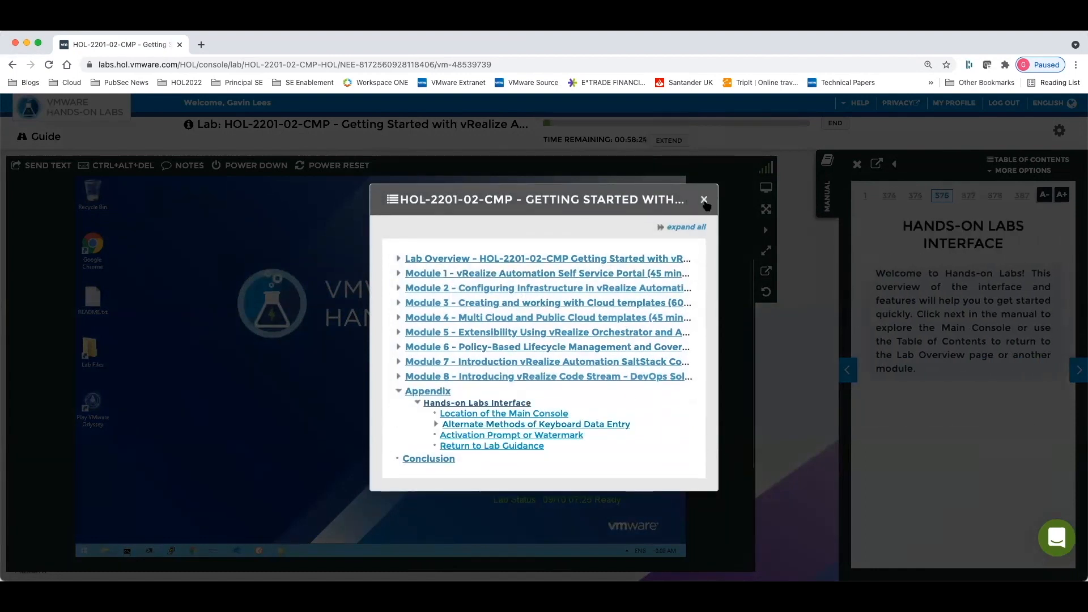
left_click(705, 202)
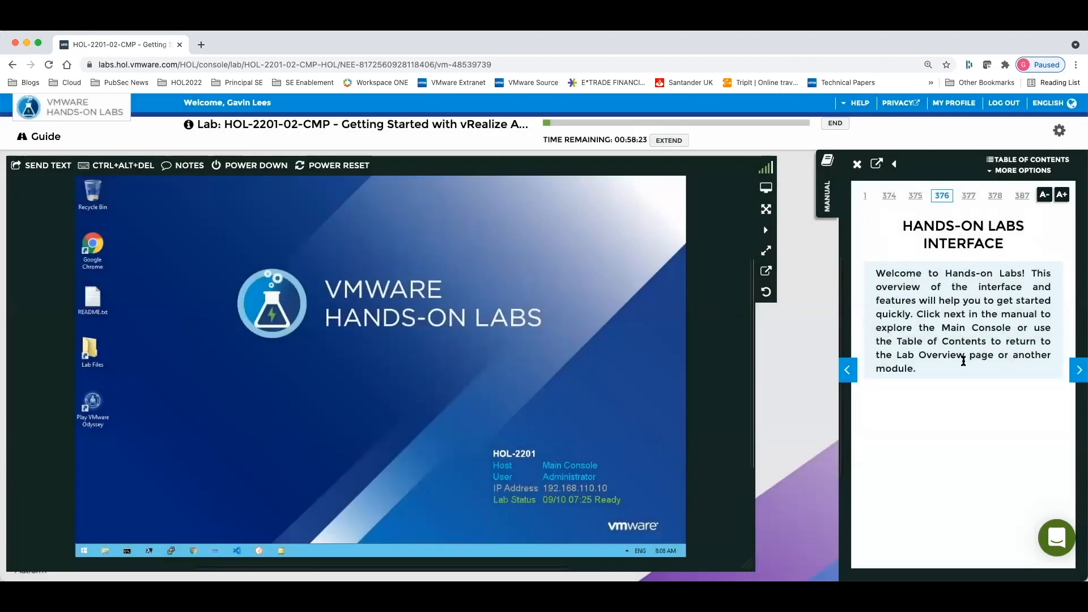
Page through the Hands-on Labs Interface pages in the manual and back to Alternate Methods of Keyboard Data Entry
left_click(1079, 370)
left_click(1079, 370)
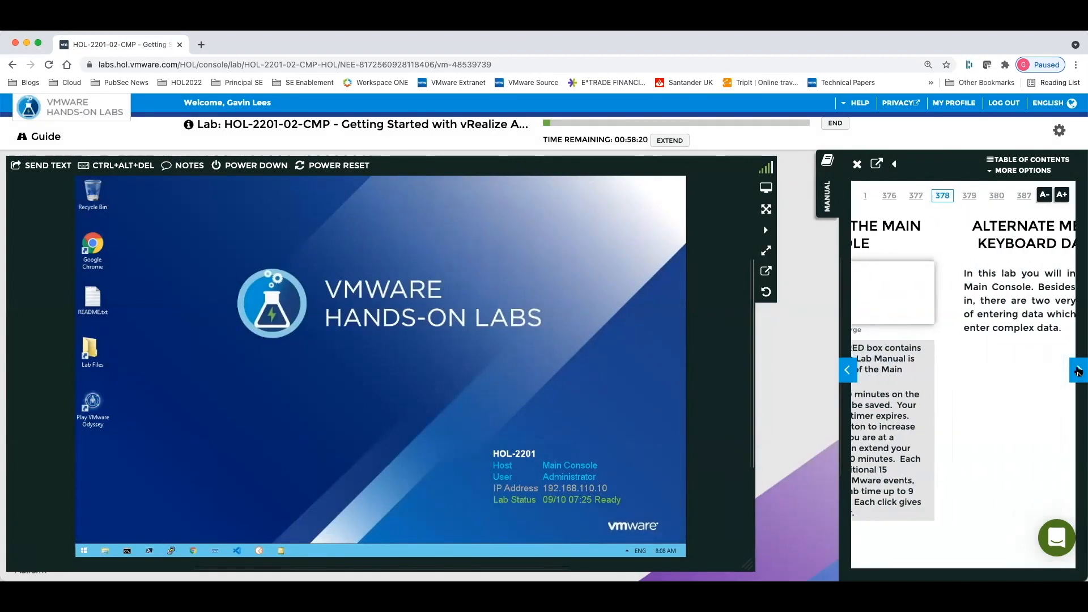
left_click(1079, 370)
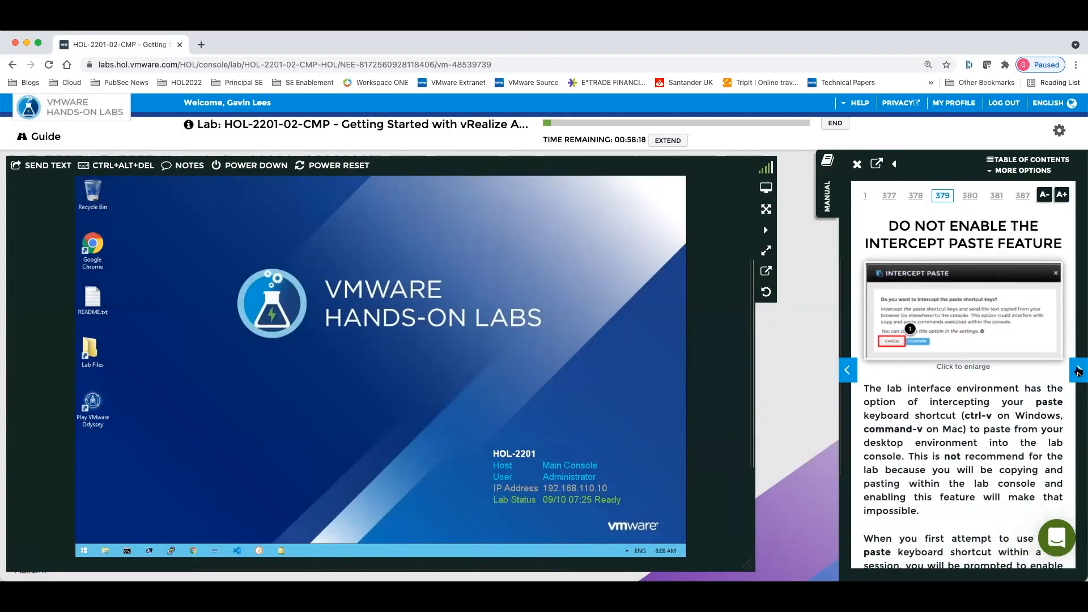
left_click(1079, 370)
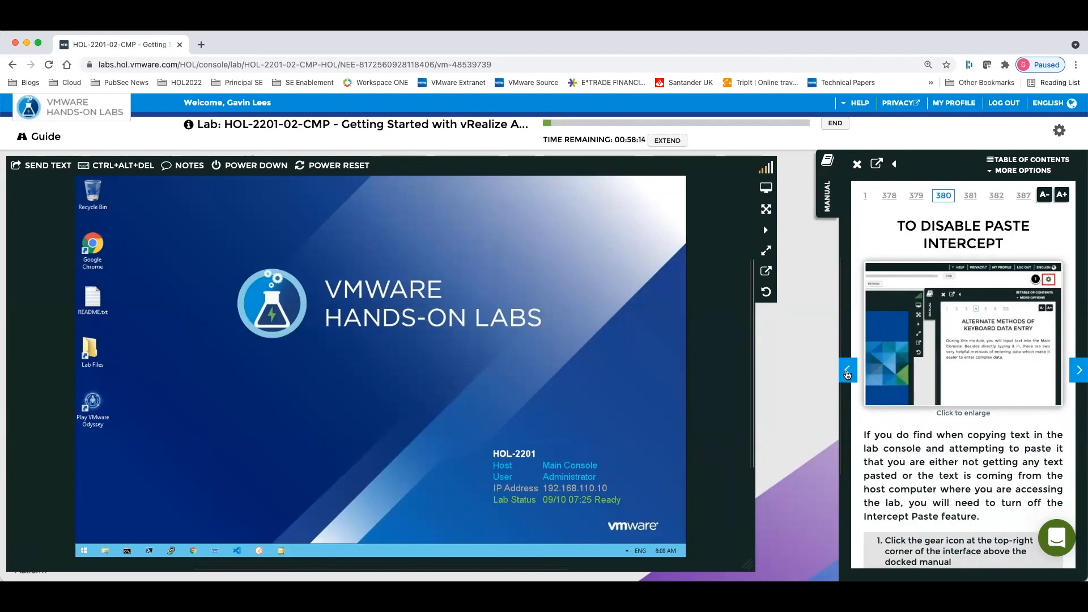
left_click(847, 372)
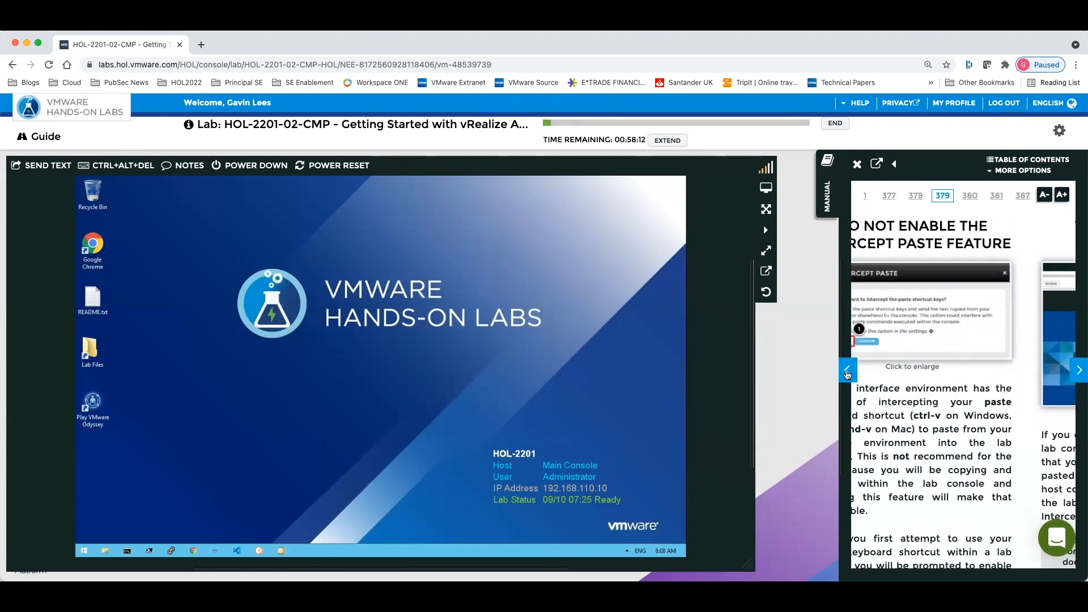
left_click(847, 372)
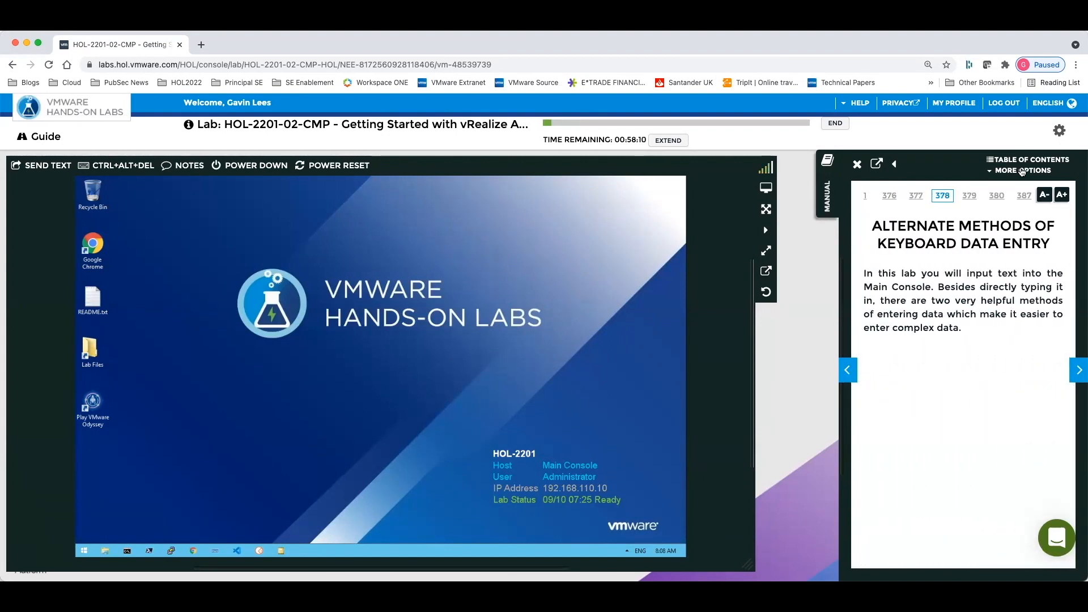
Return the manual to the Module 1 - vRealize Automation Self Service Portal page via the table of contents
left_click(1021, 163)
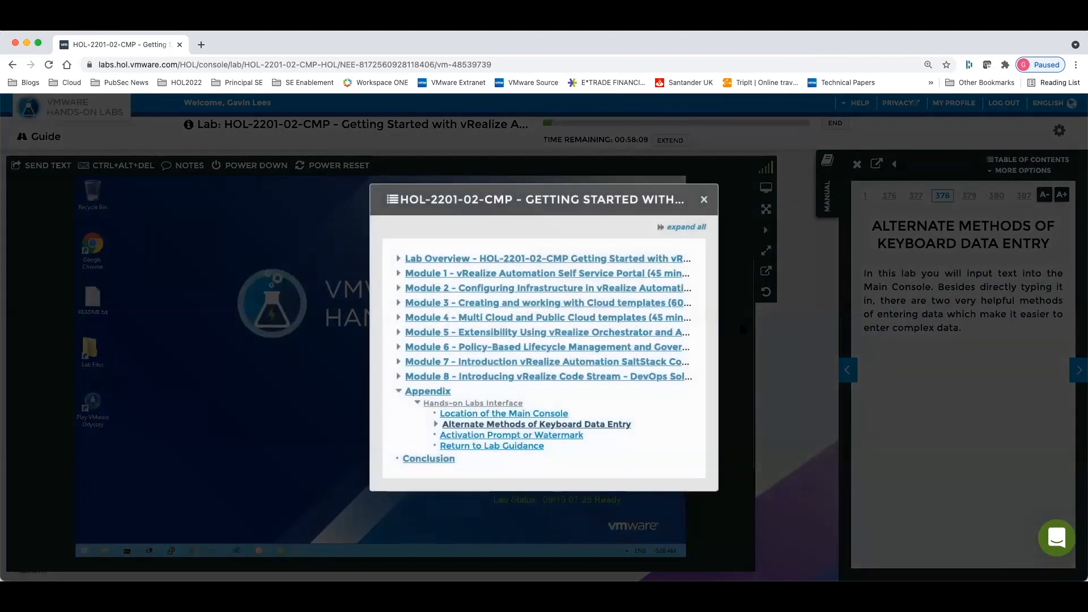
left_click(520, 275)
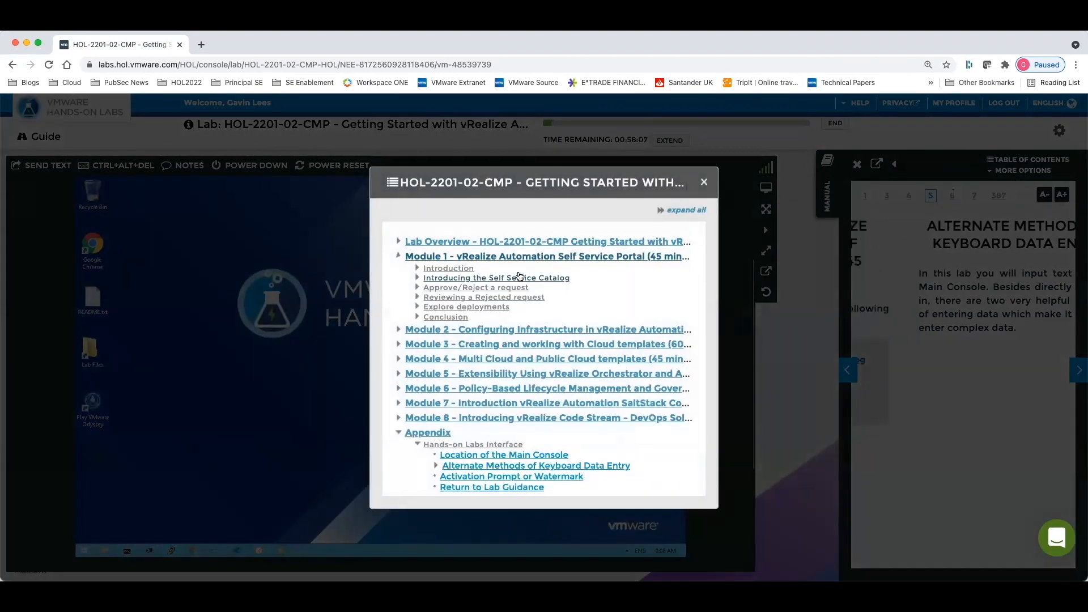
left_click(704, 178)
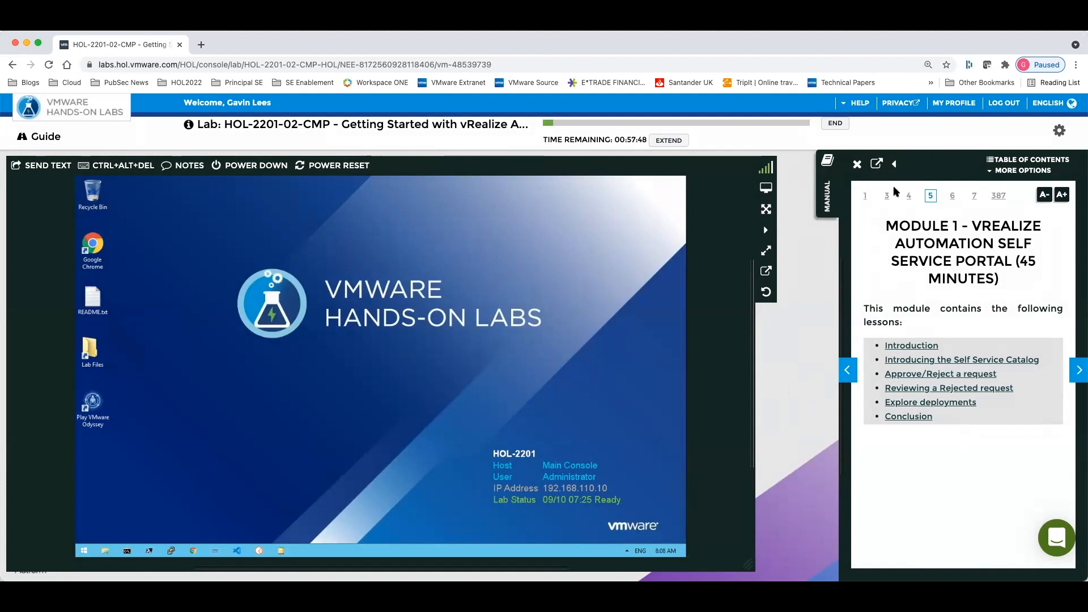
Undock the lab manual to the left, float it over the console, and dock it back on the right side
left_click(894, 164)
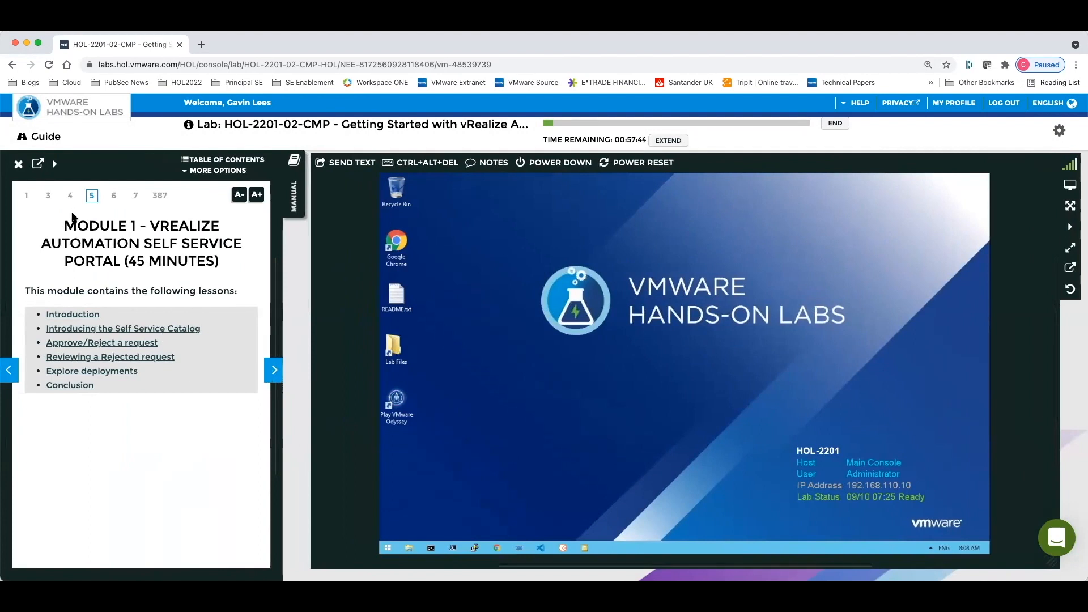
left_click(37, 164)
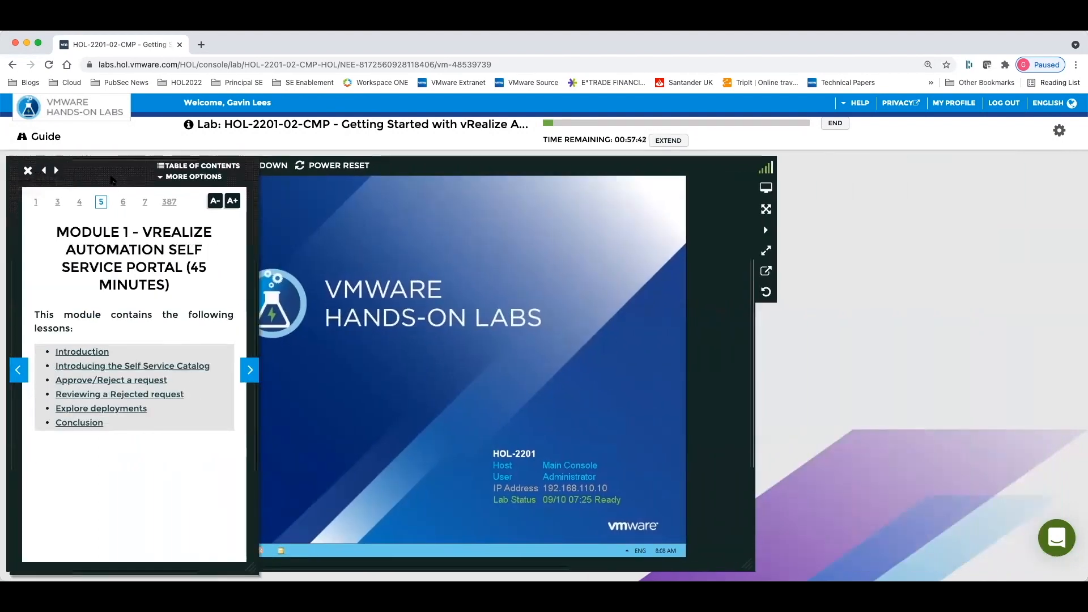
left_click_drag(123, 181, 336, 196)
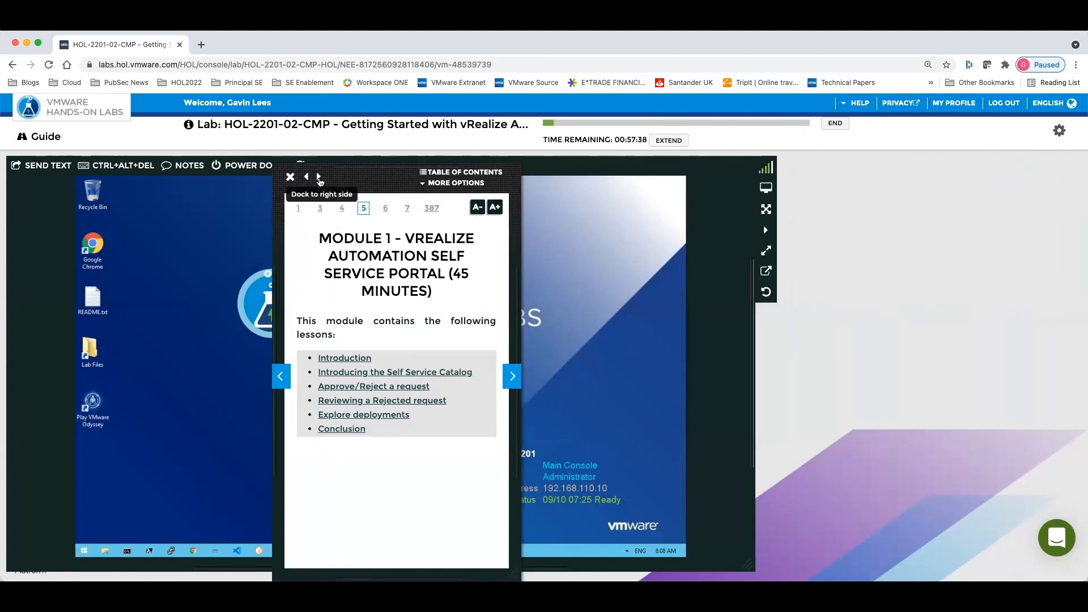
left_click(320, 178)
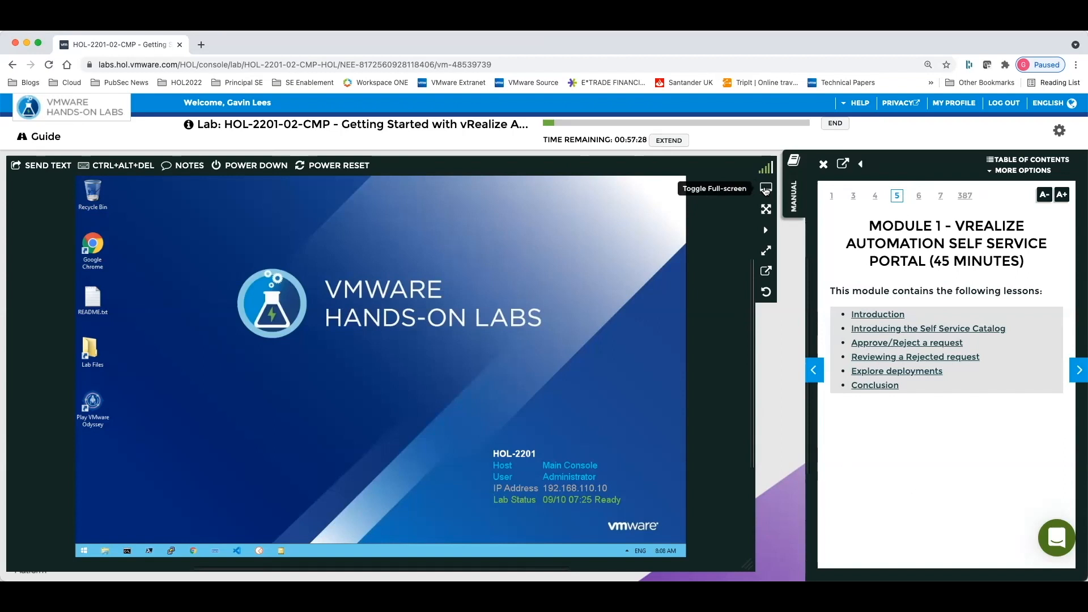
Toggle full-screen and maximize the console, then restore the normal layout
left_click(765, 189)
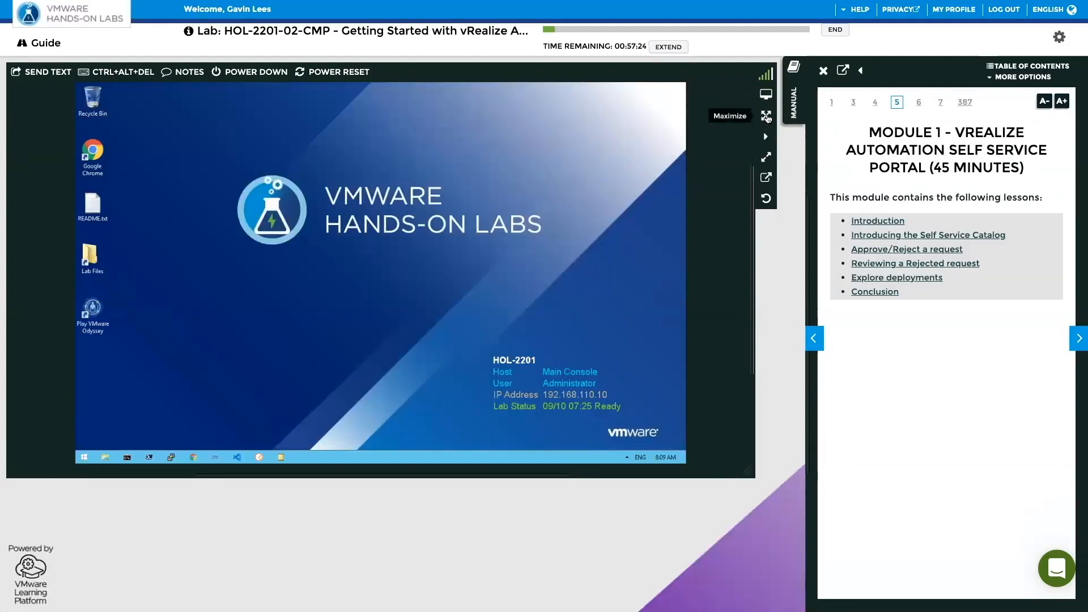
left_click(766, 116)
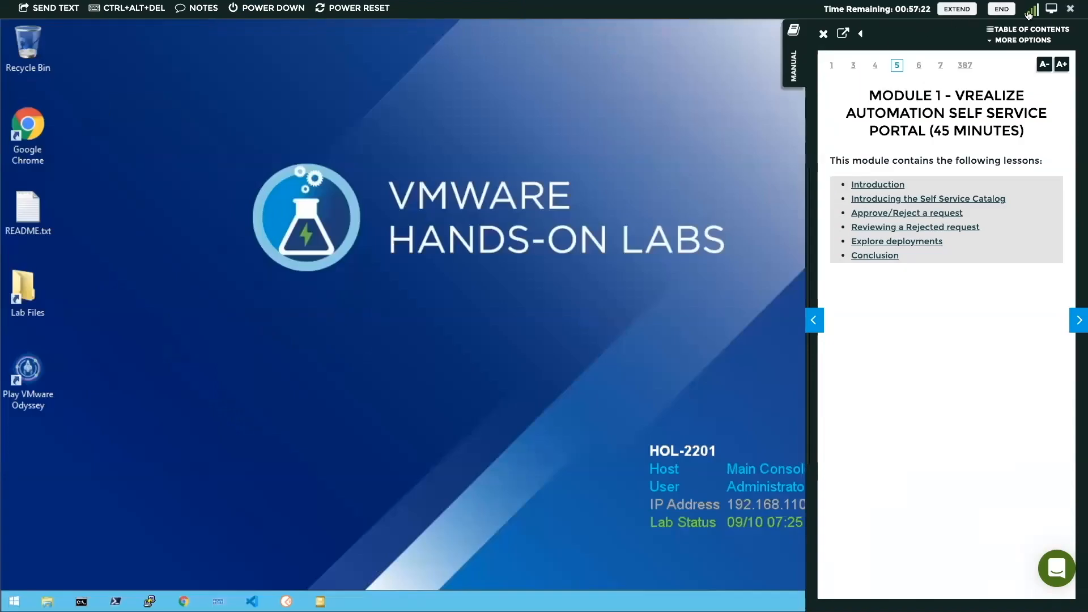
left_click(1070, 9)
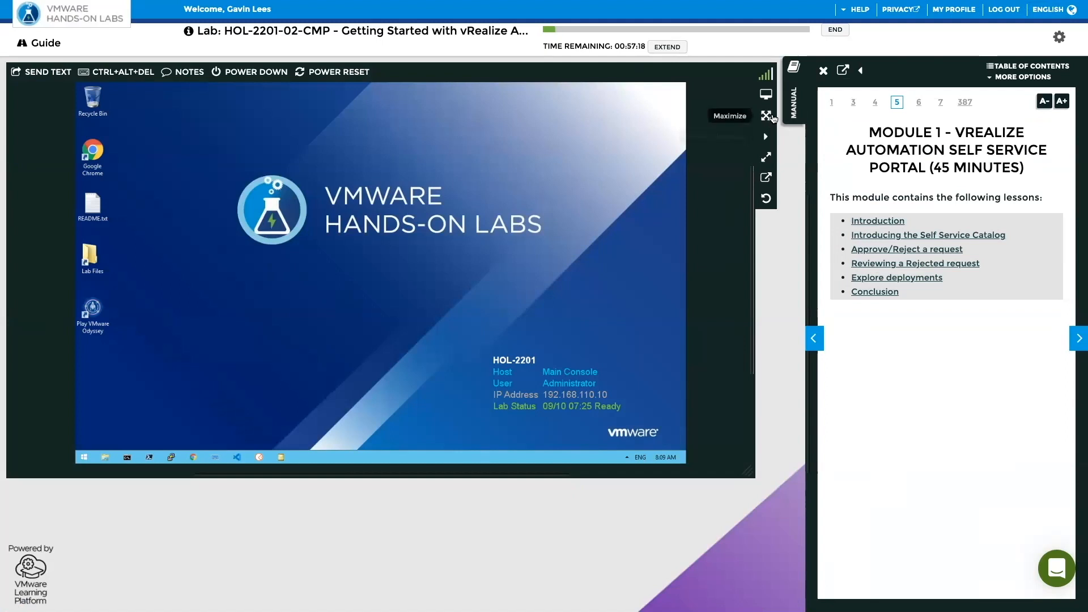
left_click(767, 95)
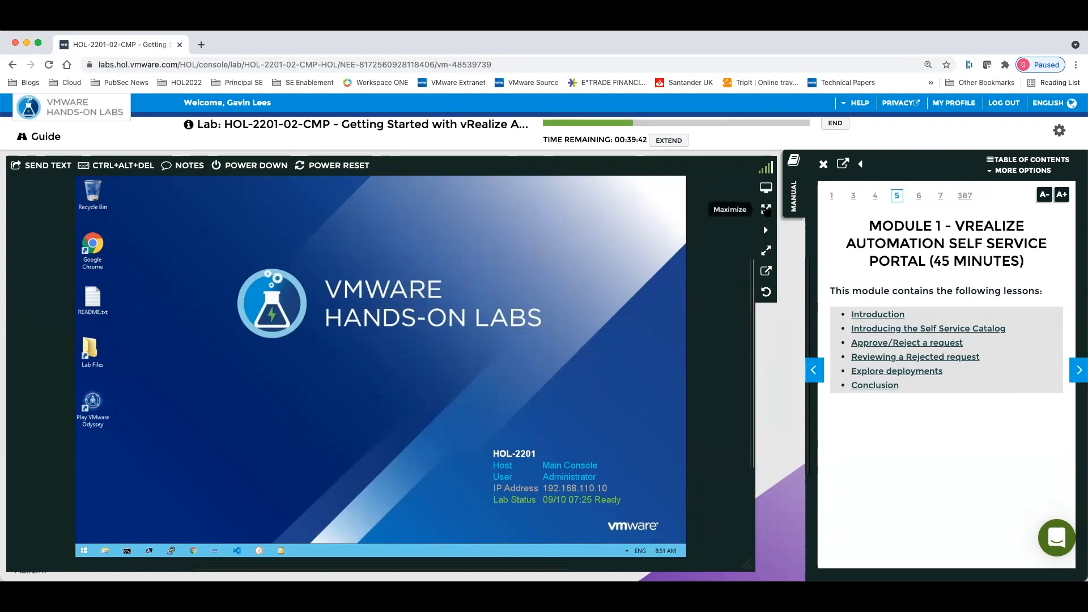
Collapse the lab manual and maximize the main console to full-screen
left_click(797, 188)
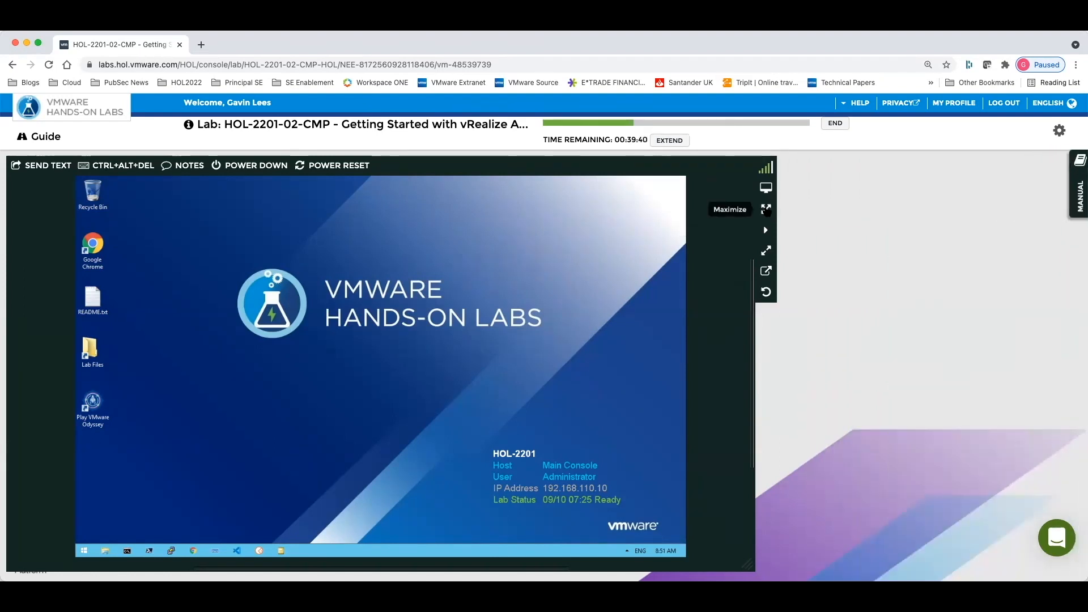
left_click(766, 209)
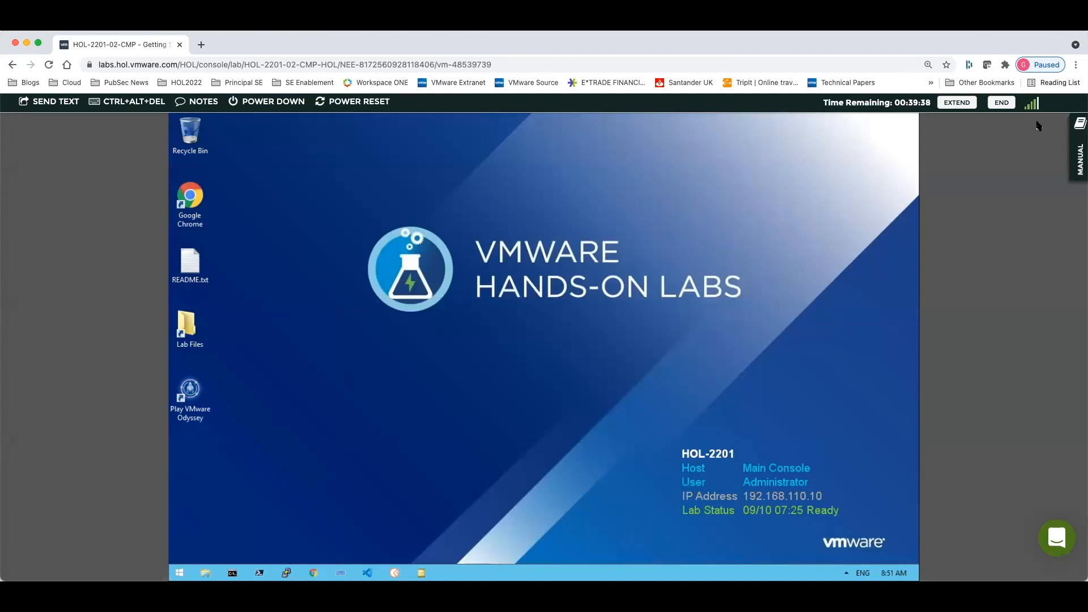
left_click(1053, 103)
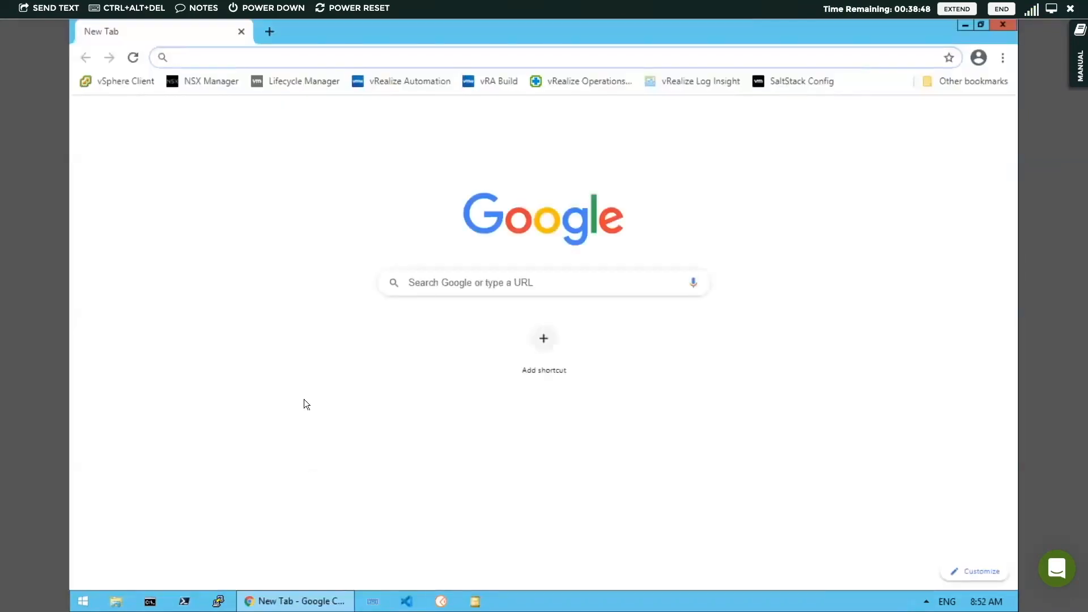
Open the vRealize Automation bookmark in Chrome and enter holuser as the username
left_click(402, 82)
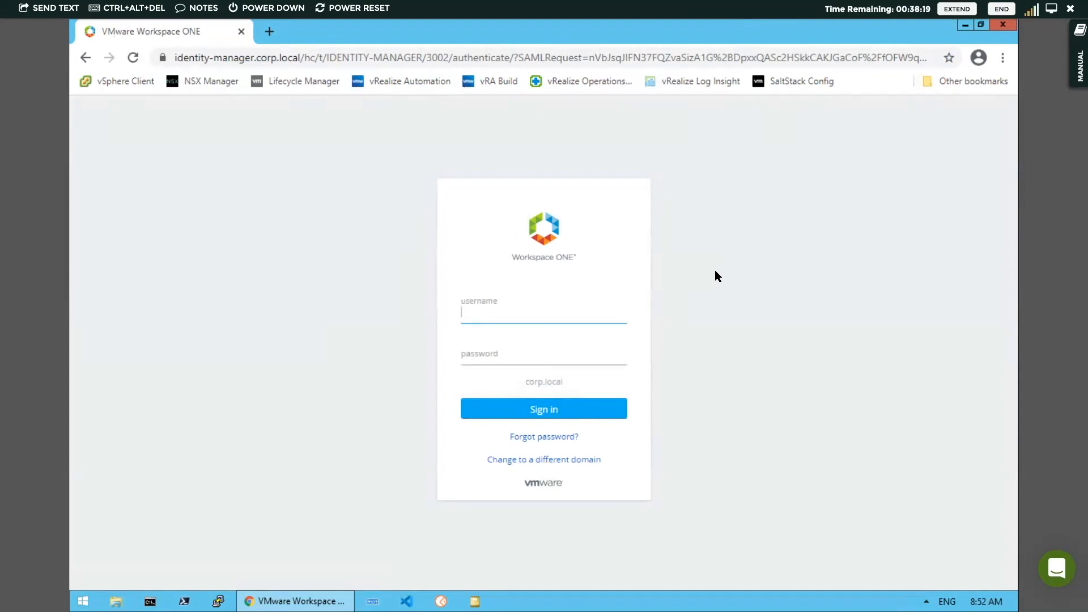
type("holuser")
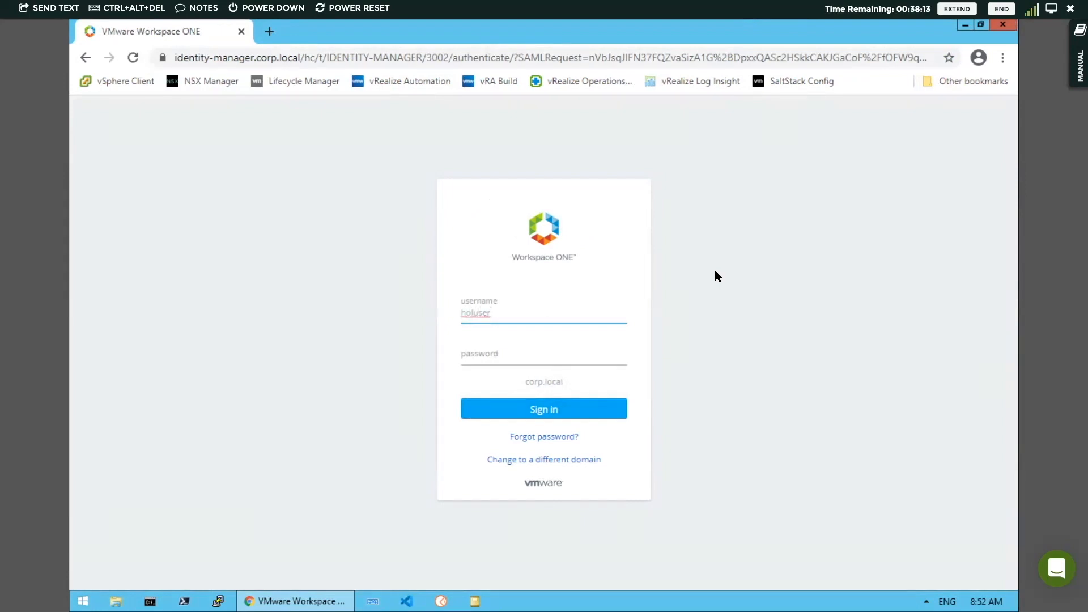
key("Tab")
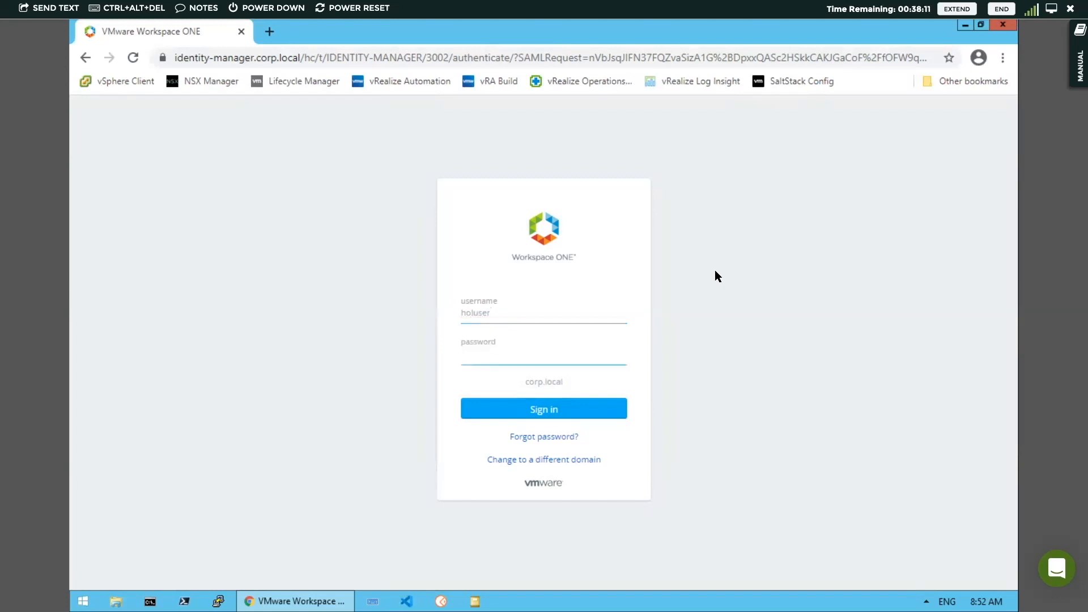
Enter the account password and sign in to vRealize Automation
type("VMware")
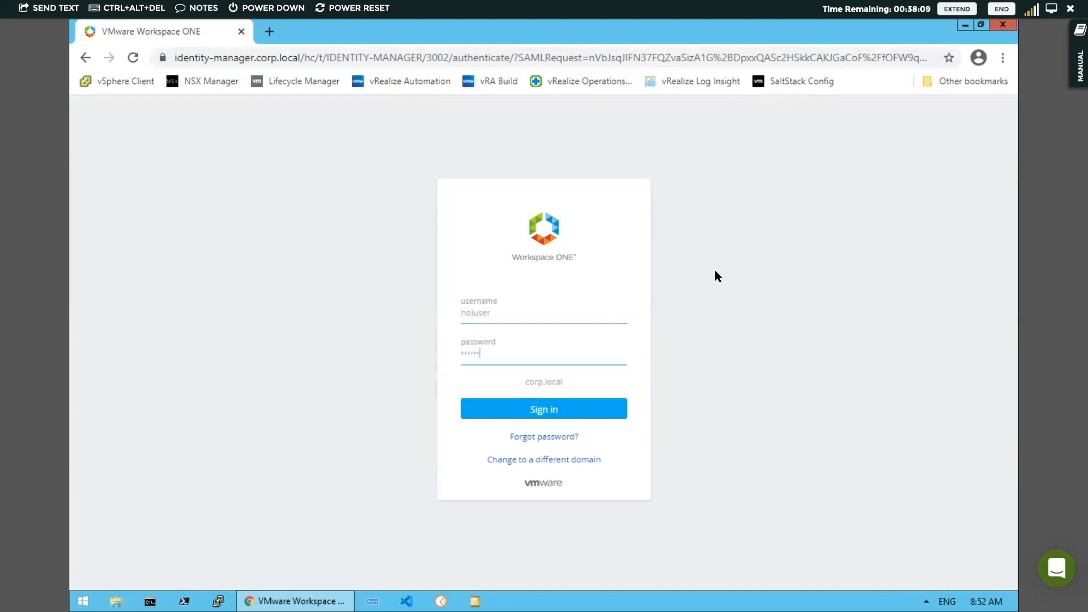
type("1!")
key("BackSpace")
key("BackSpace")
key("BackSpace")
key("BackSpace")
key("BackSpace")
key("BackSpace")
key("BackSpace")
key("BackSpace")
type("VMware1")
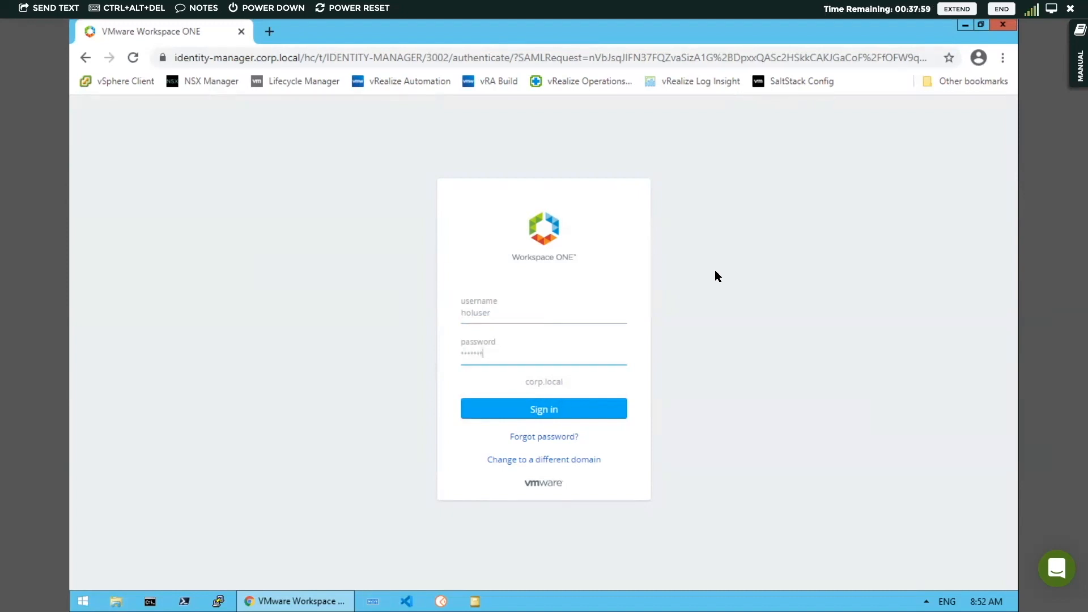
type("!")
key("Return")
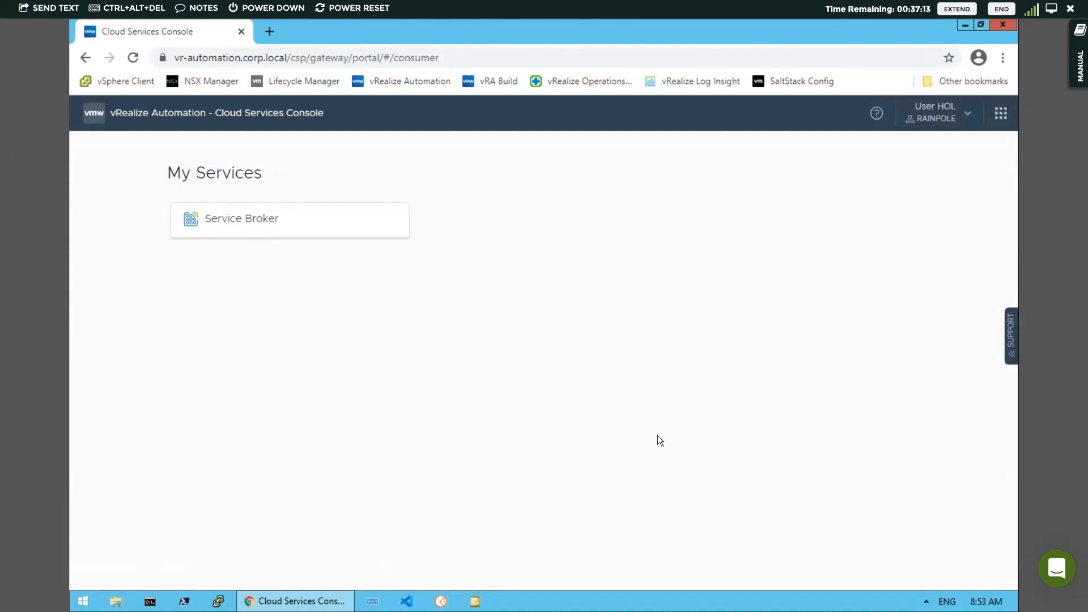
Open the Service Broker service and scroll through its catalog items
left_click(241, 220)
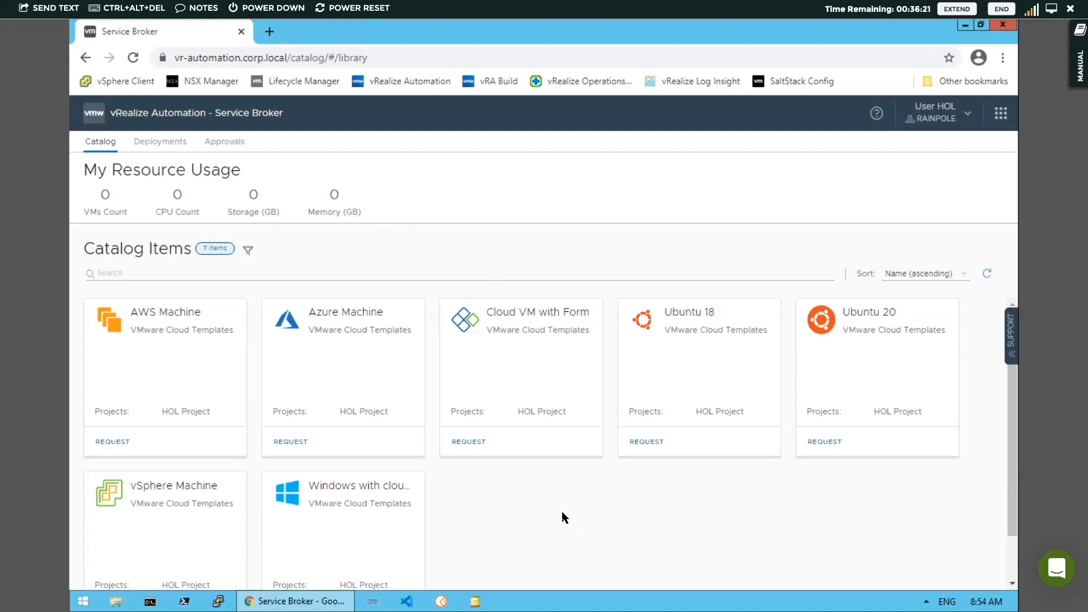
scroll(565, 517, "down", 1)
scroll(566, 517, "up", 1)
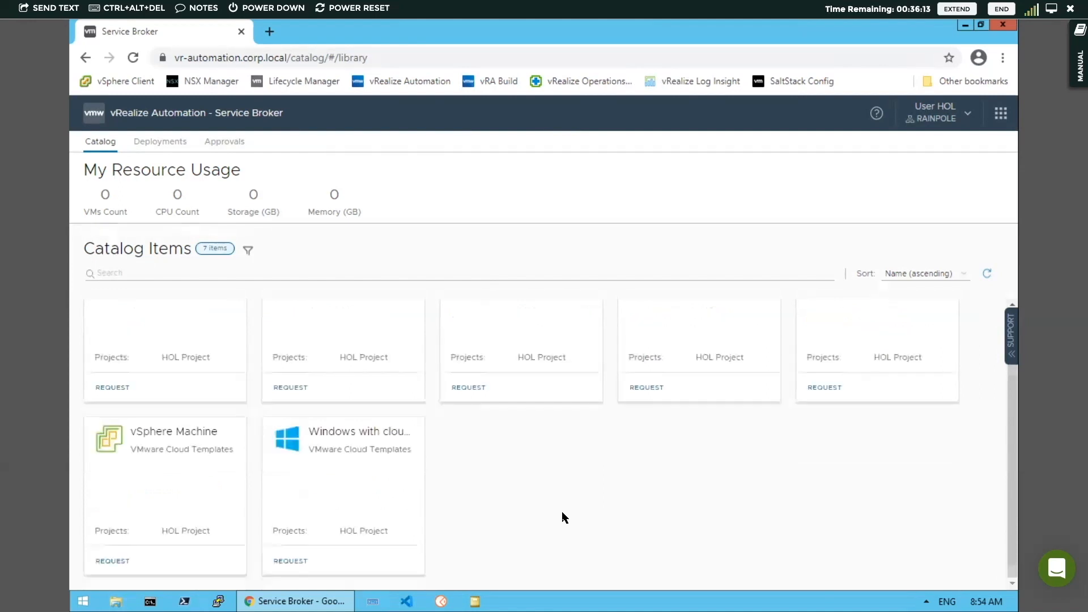
Search the catalog items for Azure, then clear the search
left_click(109, 273)
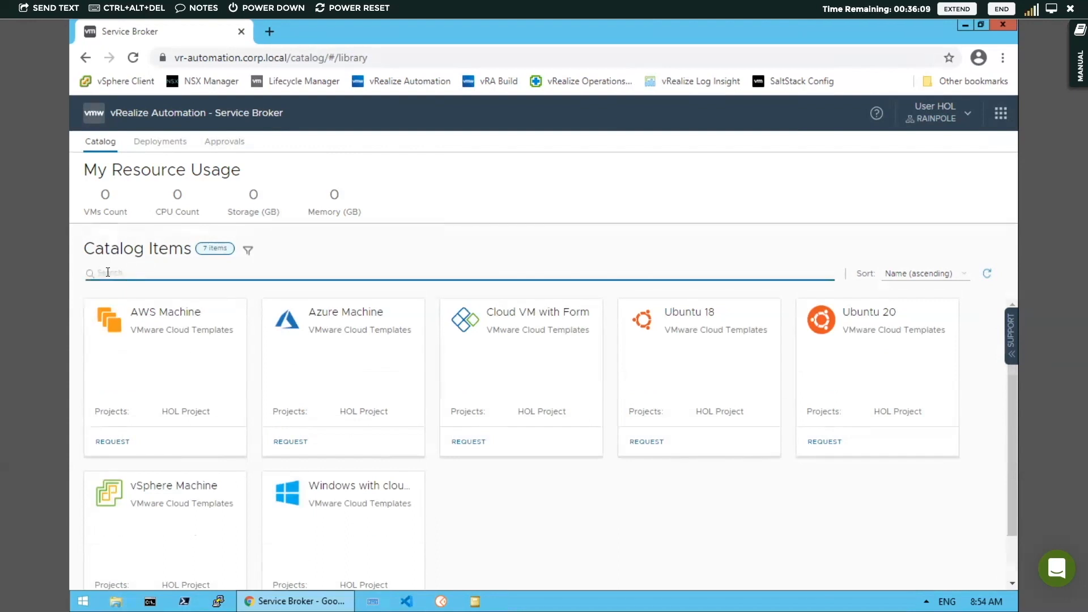
type("Azure")
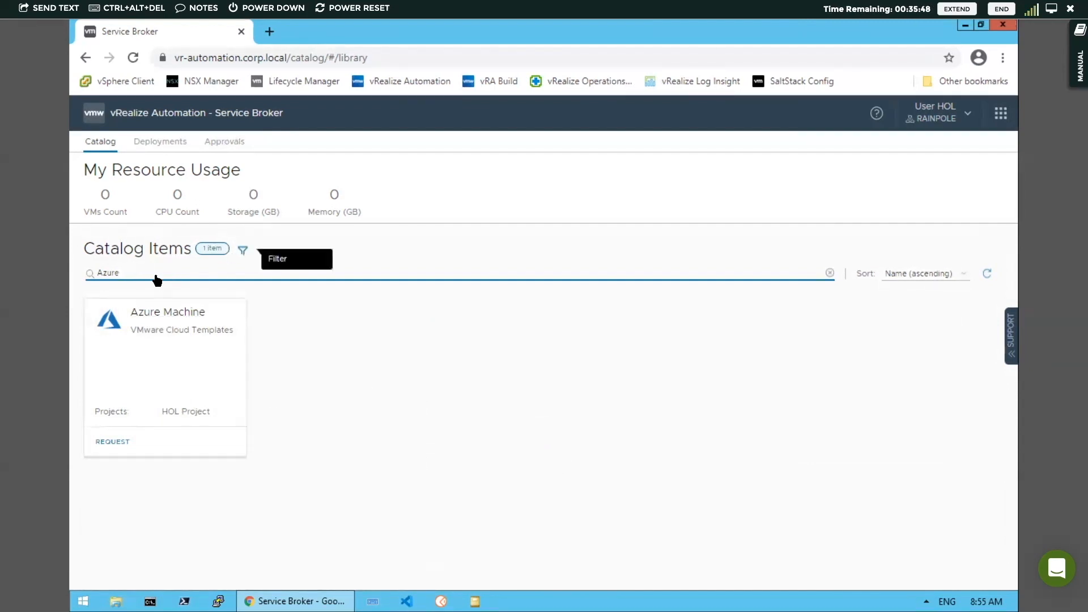
left_click(830, 272)
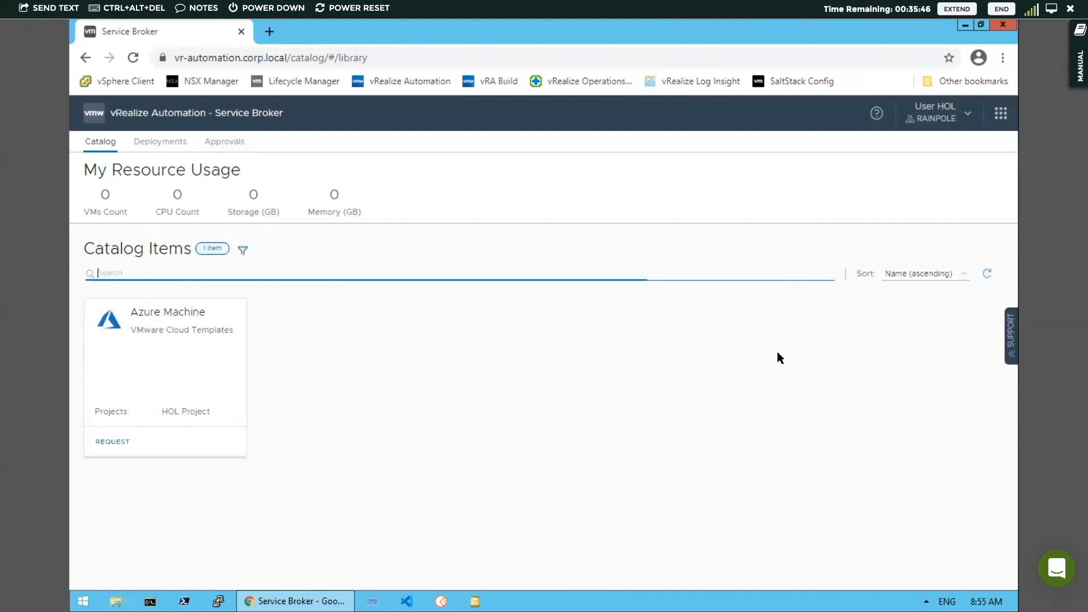
Open the catalog filter panel, collapse the Content Type group, and close the panel again
left_click(249, 251)
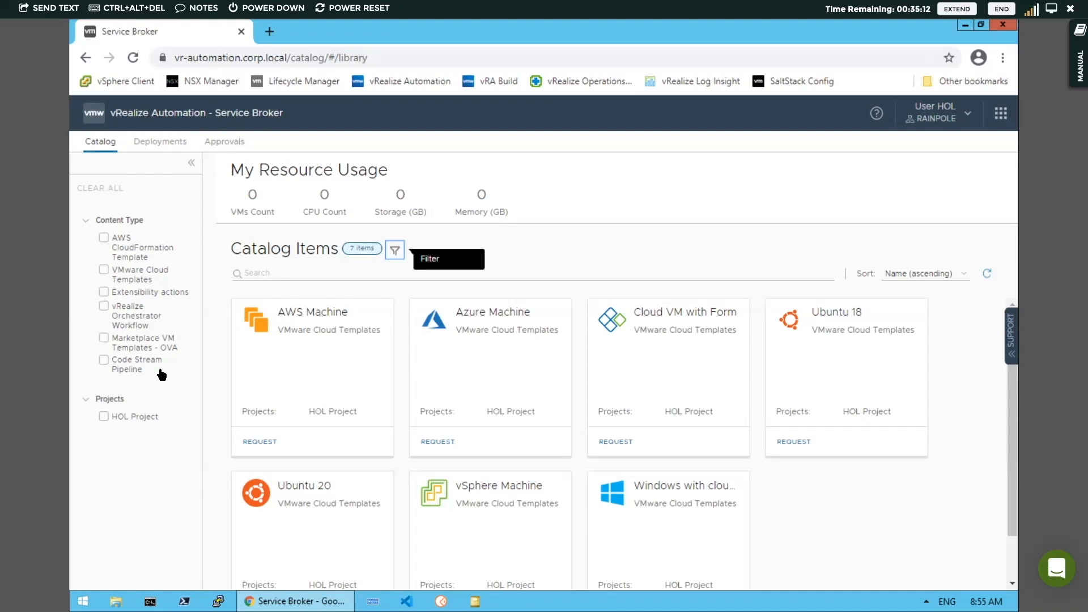
left_click(86, 222)
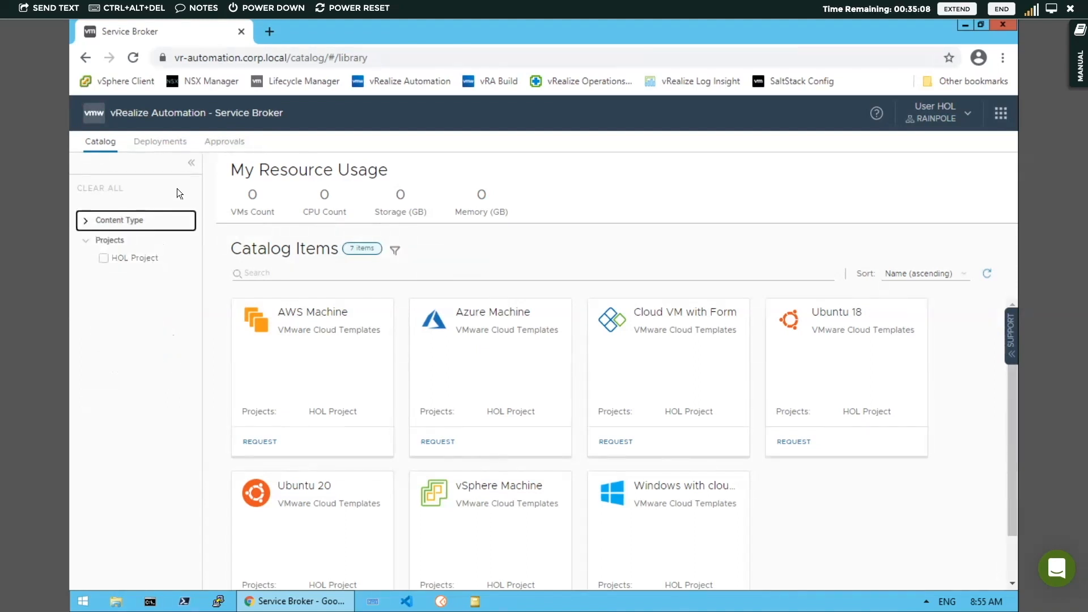
left_click(191, 163)
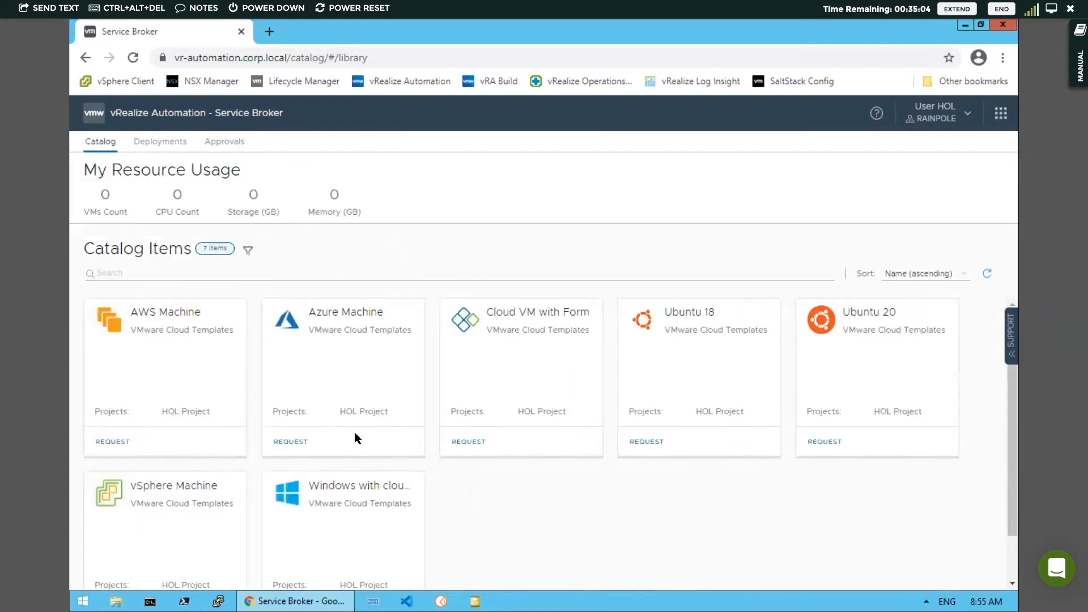
Request the Azure Machine catalog item with deployment name My First Azure and submit it
left_click(355, 453)
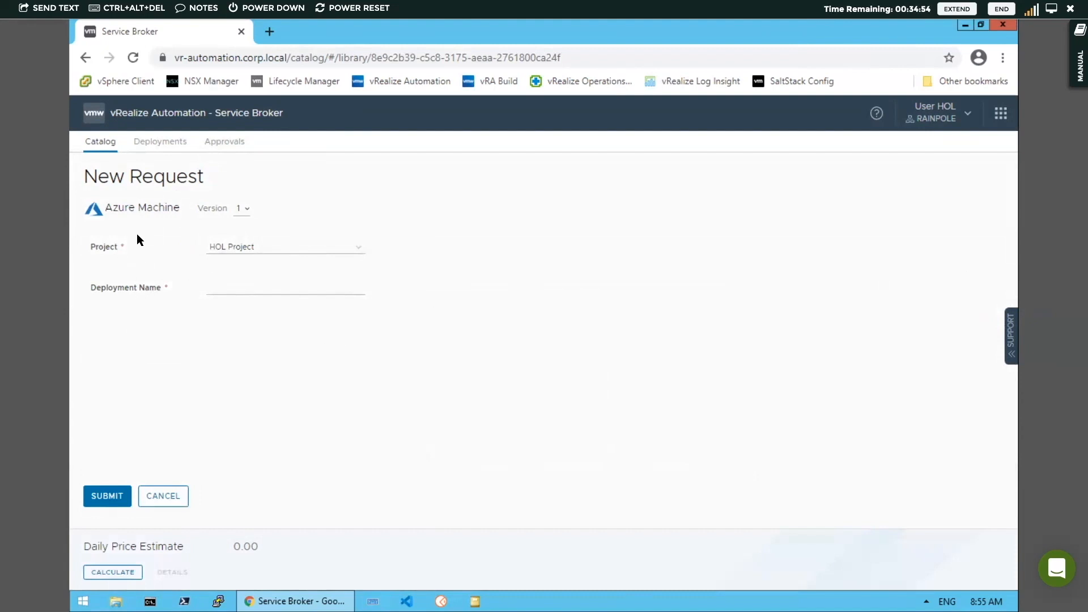
left_click(213, 286)
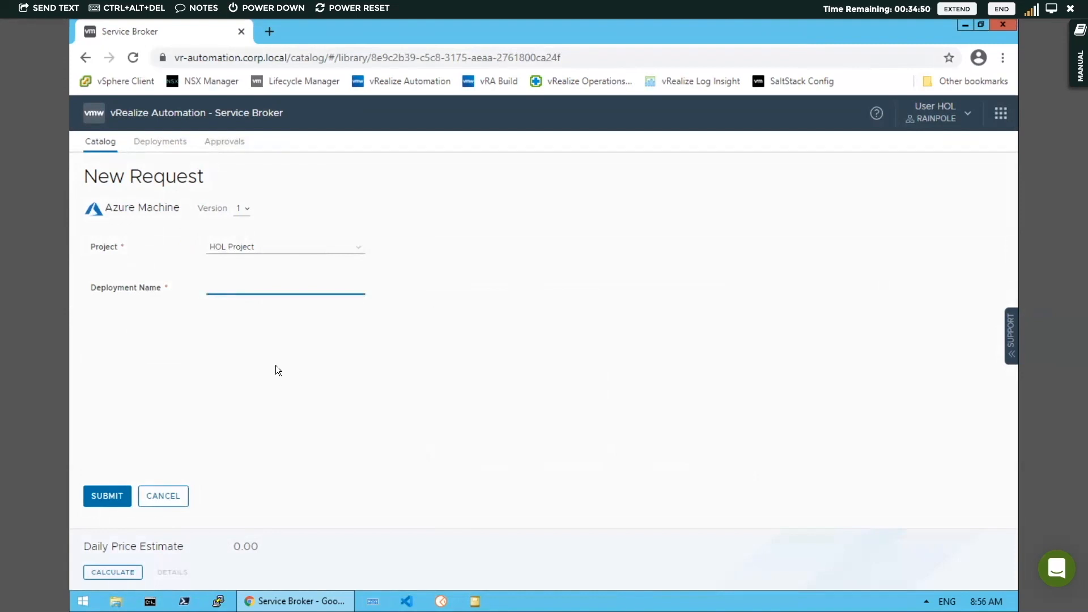
type("My First Azure")
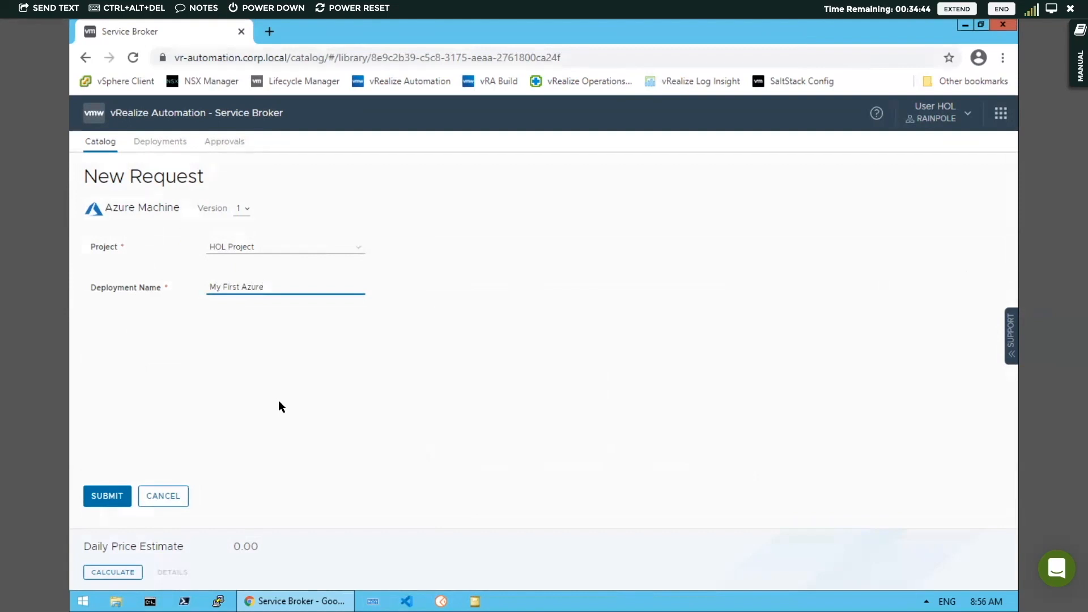
left_click(108, 495)
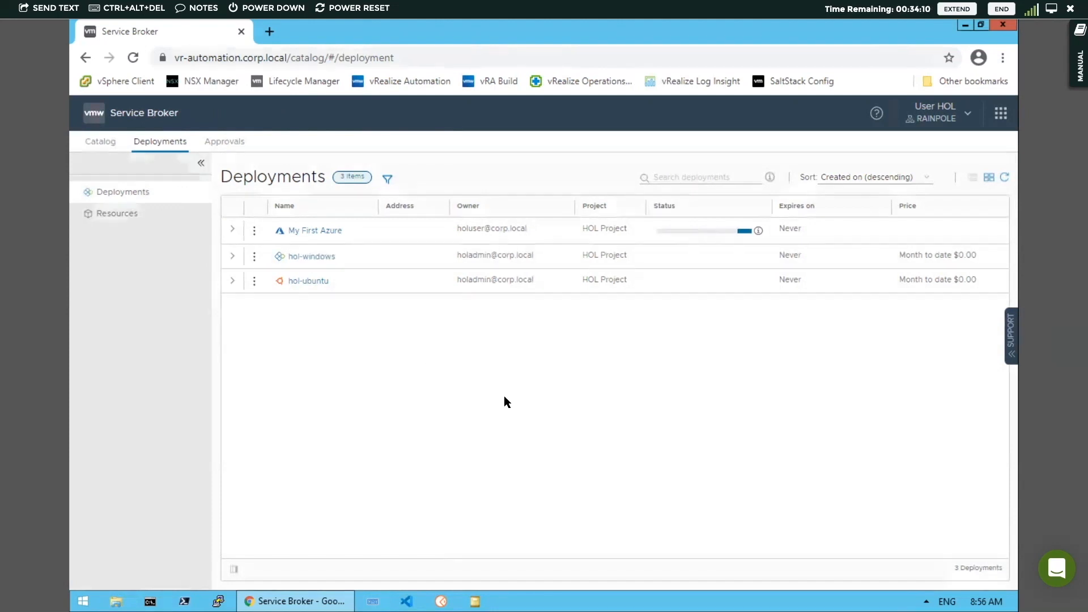
Open the My First Azure deployment and monitor its progress in the History view, refreshing the status
left_click(315, 231)
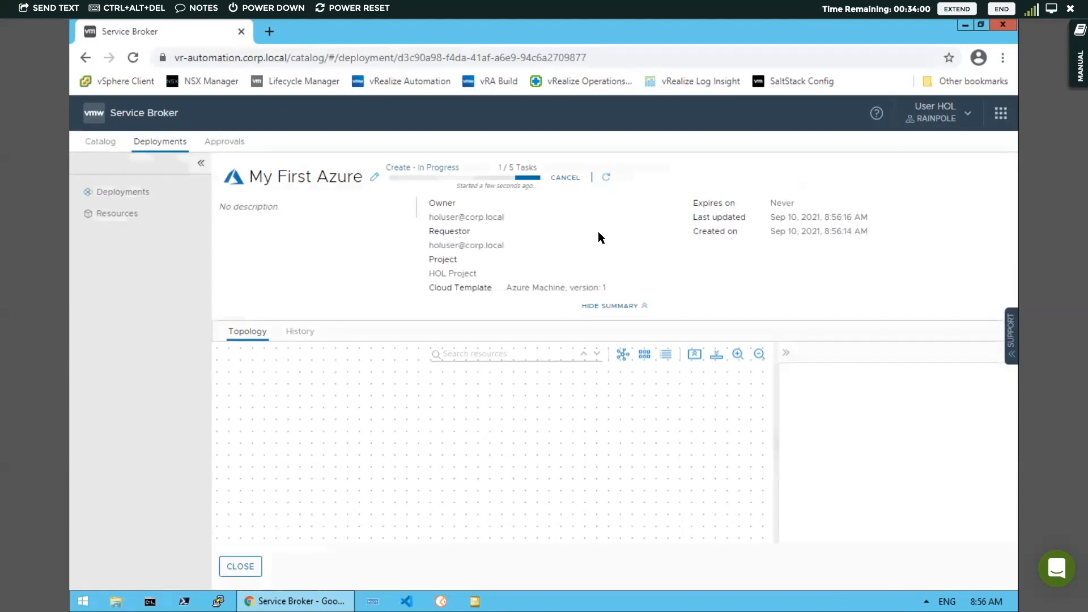
left_click(606, 177)
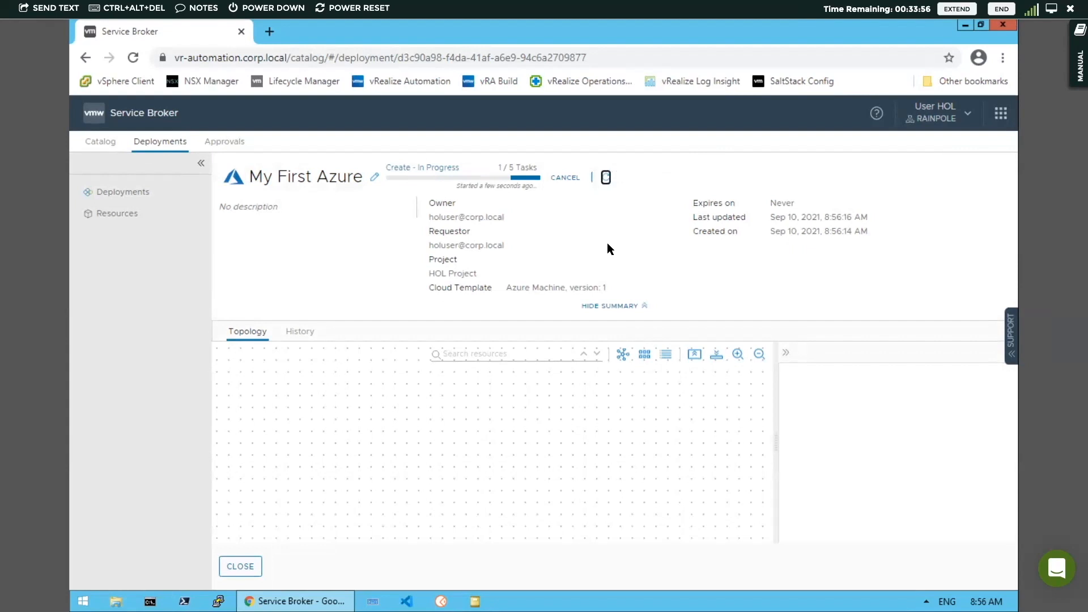
left_click(301, 338)
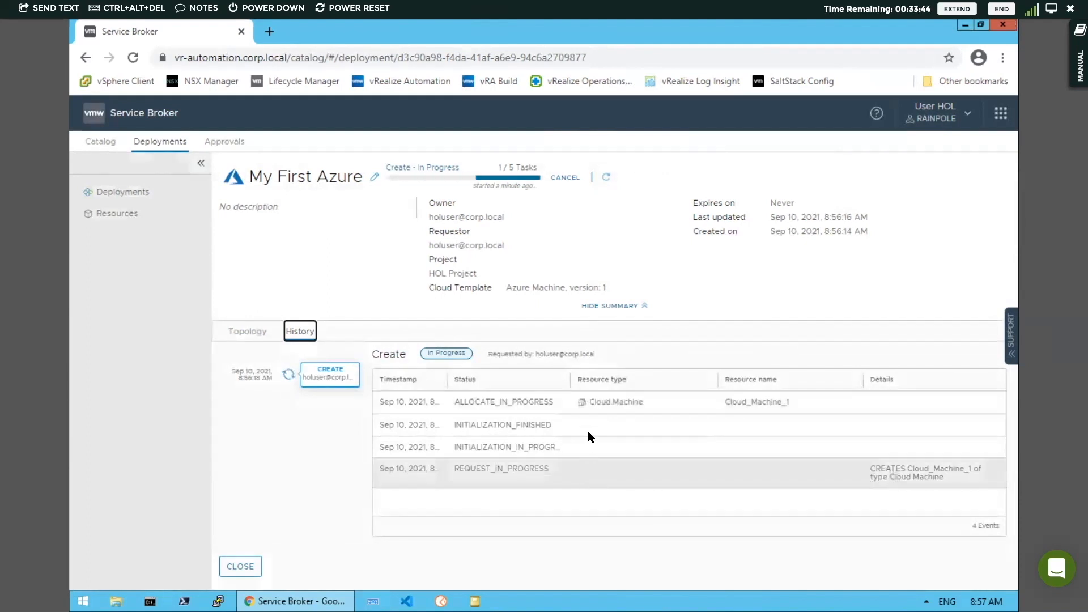
left_click(605, 178)
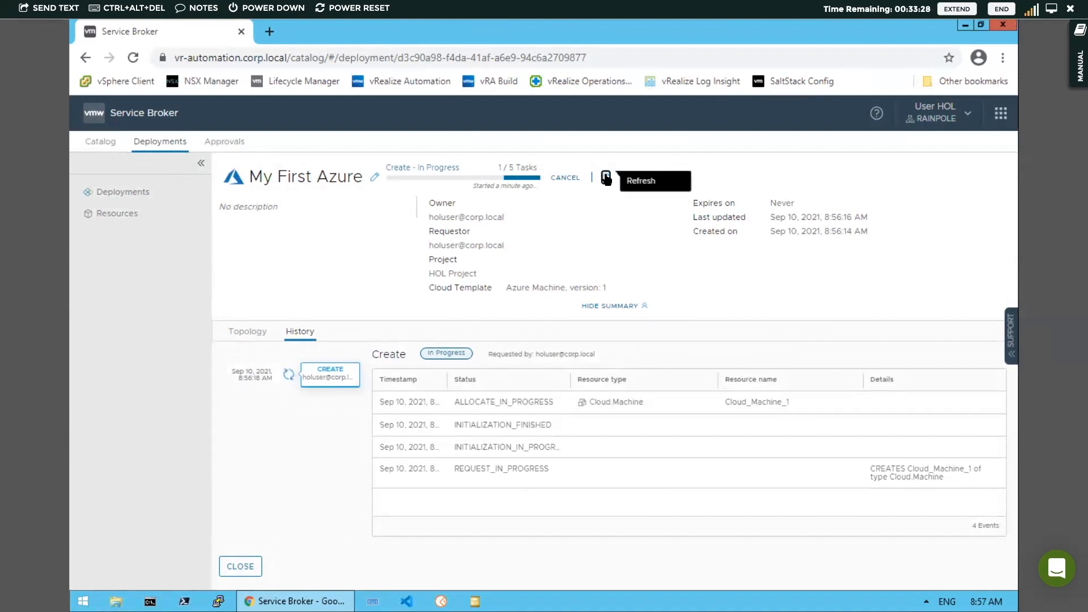
left_click(606, 178)
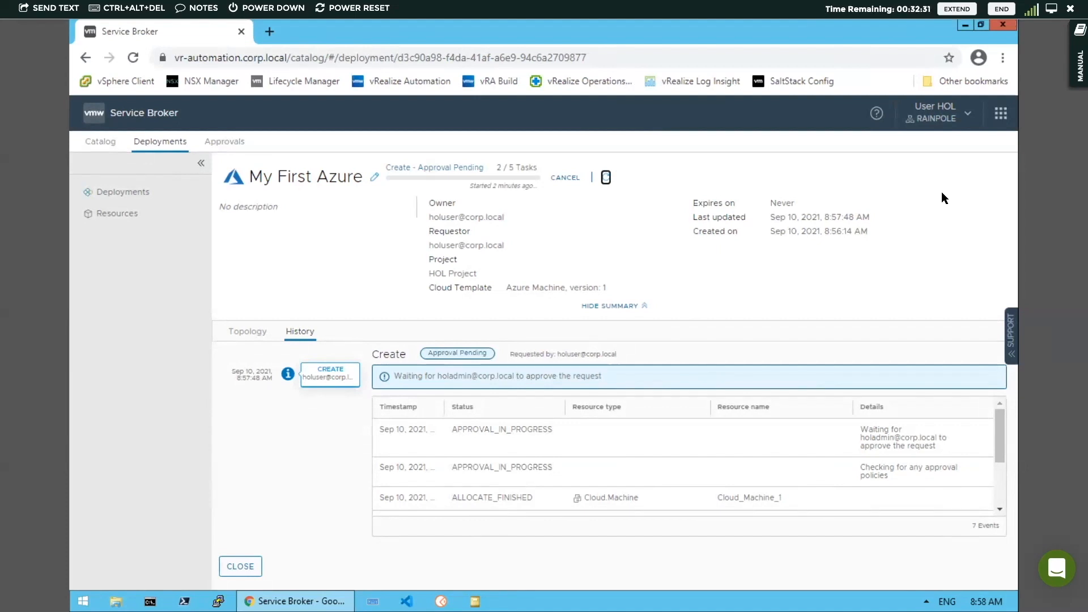
Open a new incognito window, go to the vRealize Automation bookmark, and continue with the corp.local domain
left_click(1003, 58)
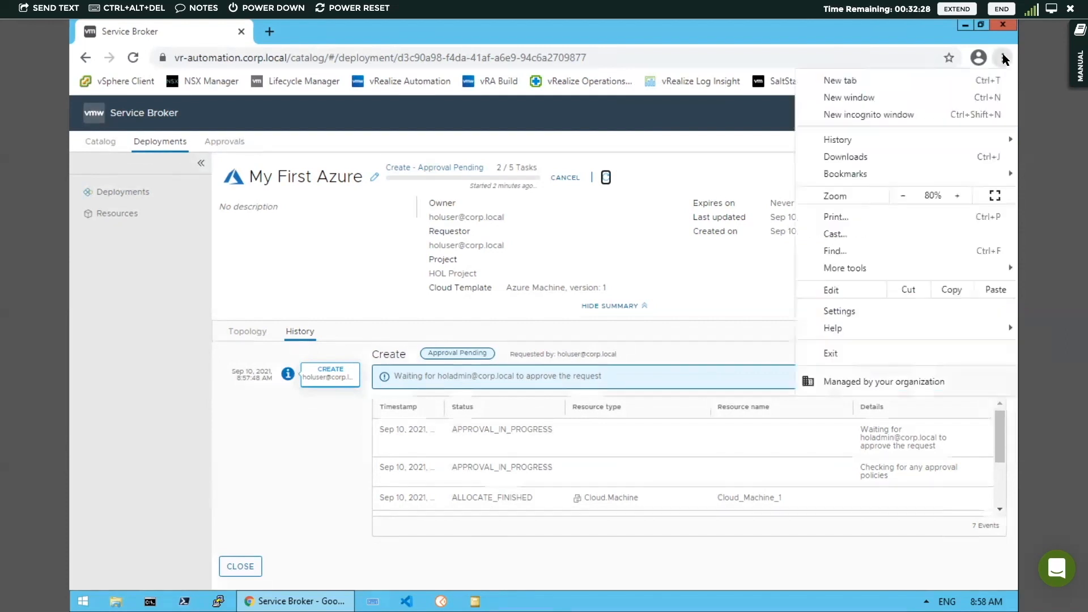
left_click(883, 113)
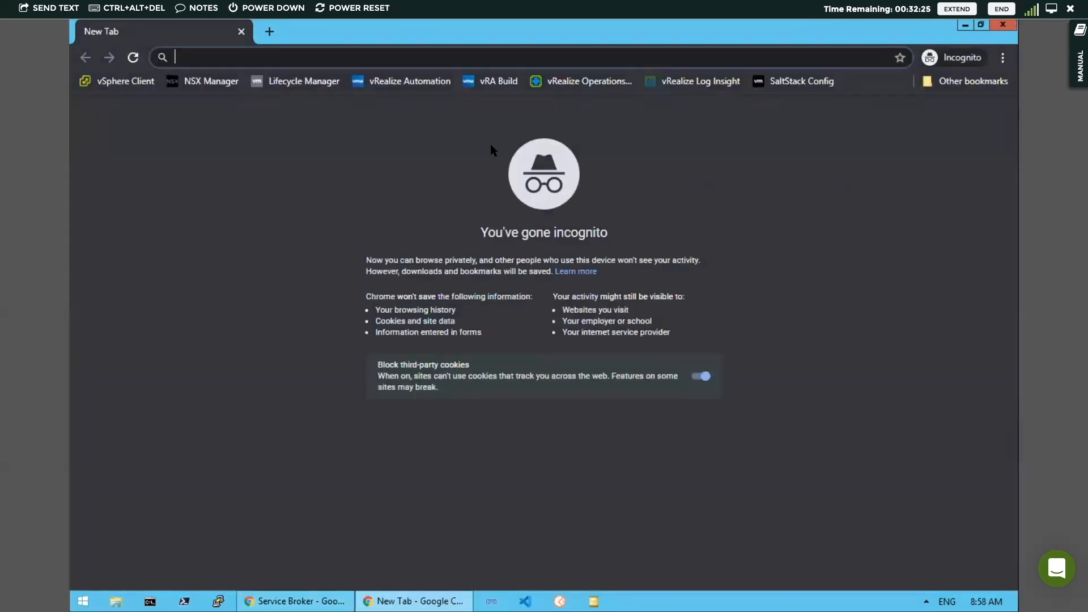
left_click(419, 85)
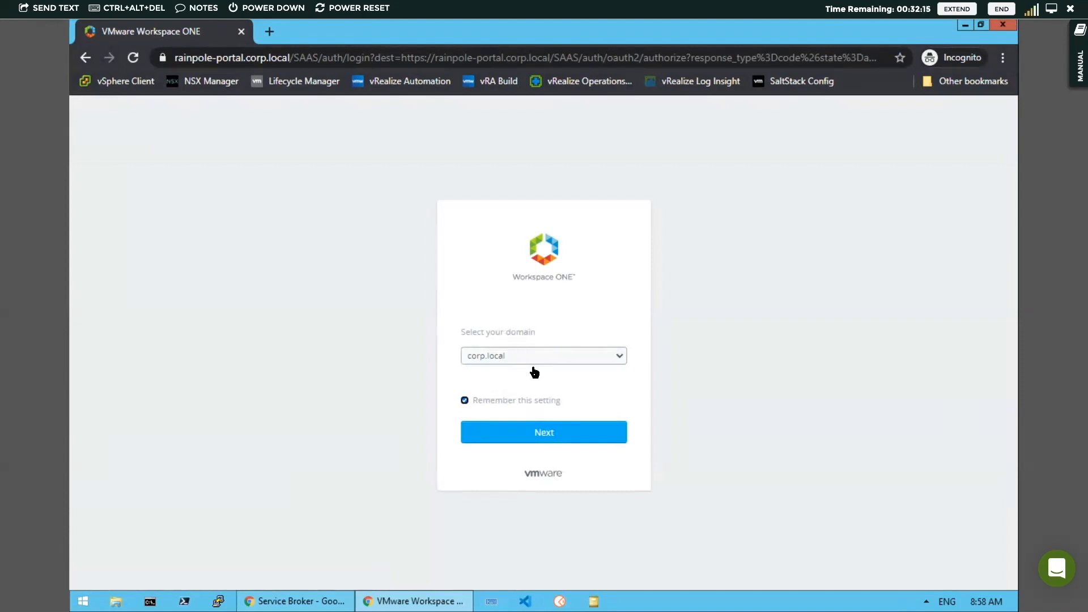
left_click(546, 434)
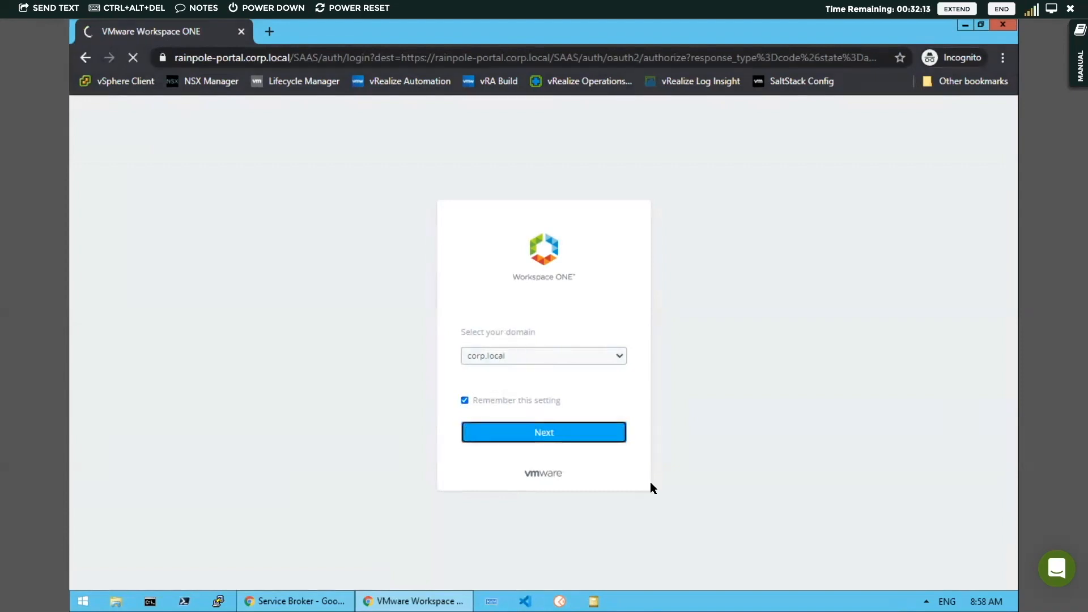
Sign in as holadmin, entering the account password
type("holadmin")
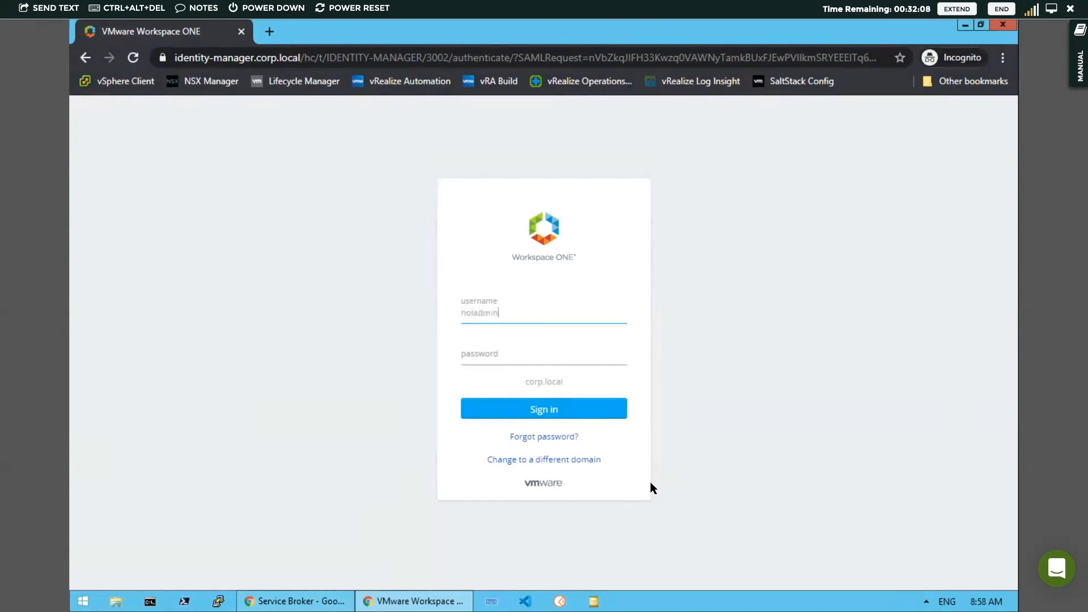
key("Tab")
type("VMware1")
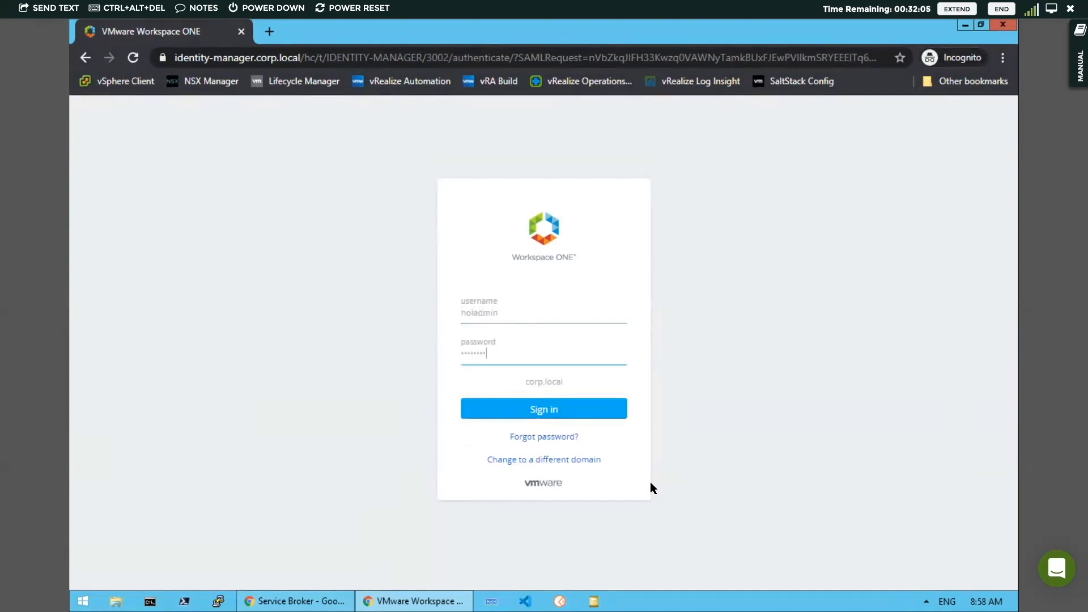
left_click(547, 410)
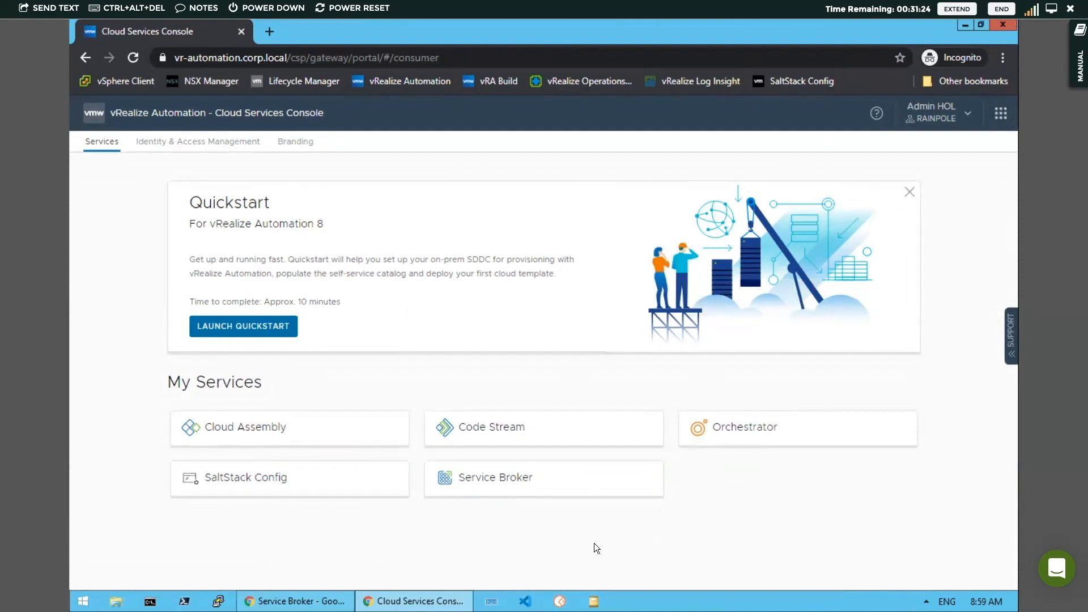
Open Service Broker as administrator and switch to the Deployments list
left_click(534, 482)
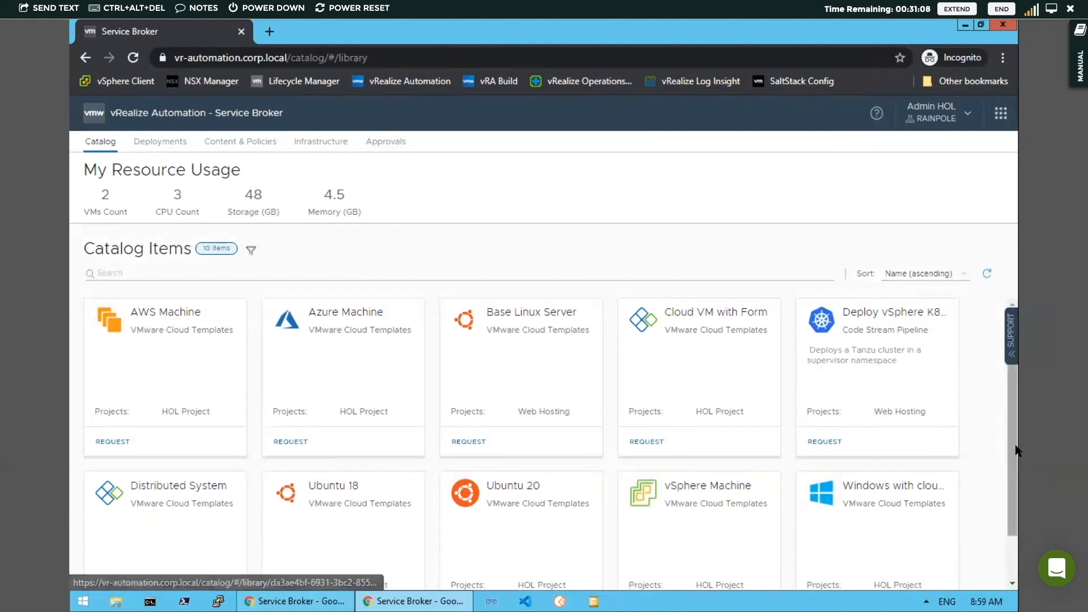
left_click_drag(1015, 440, 1008, 399)
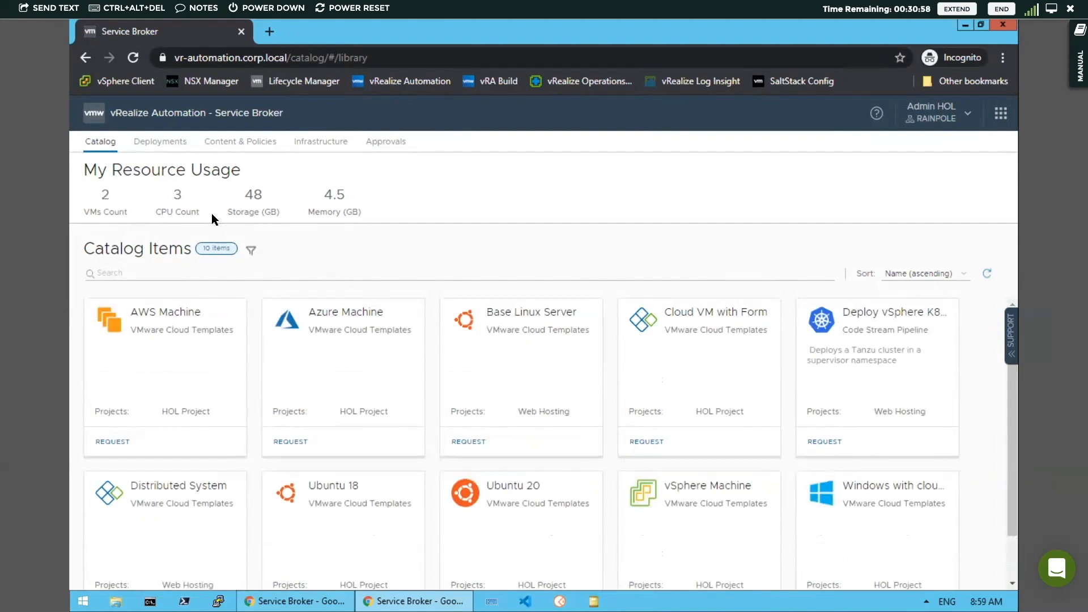
left_click(160, 141)
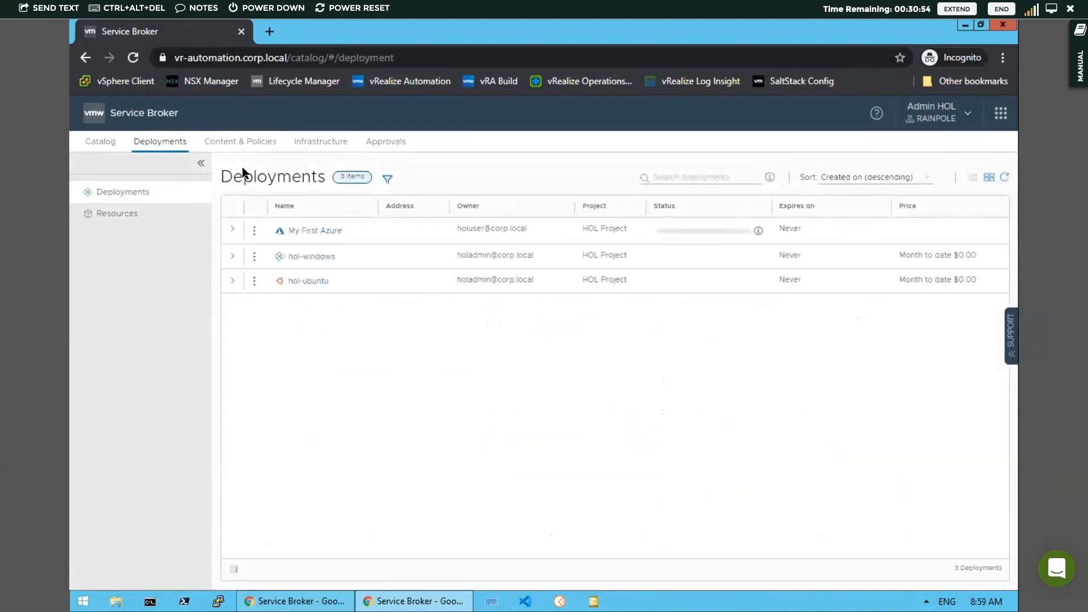
Browse Content & Policies, viewing content sources, content sharing, and policy definitions
left_click(242, 143)
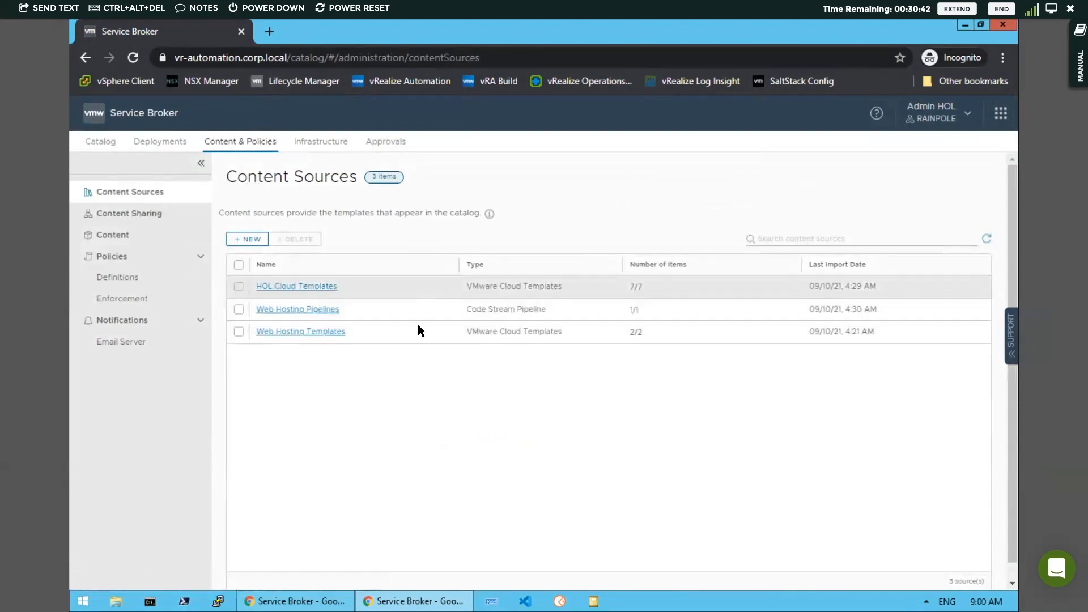
left_click(145, 213)
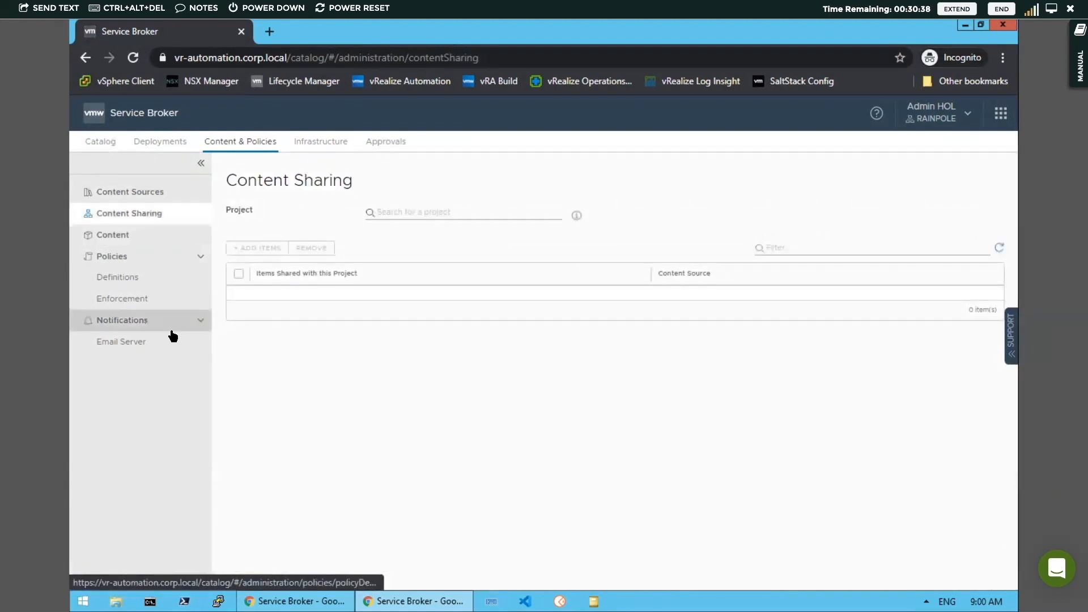
left_click(126, 276)
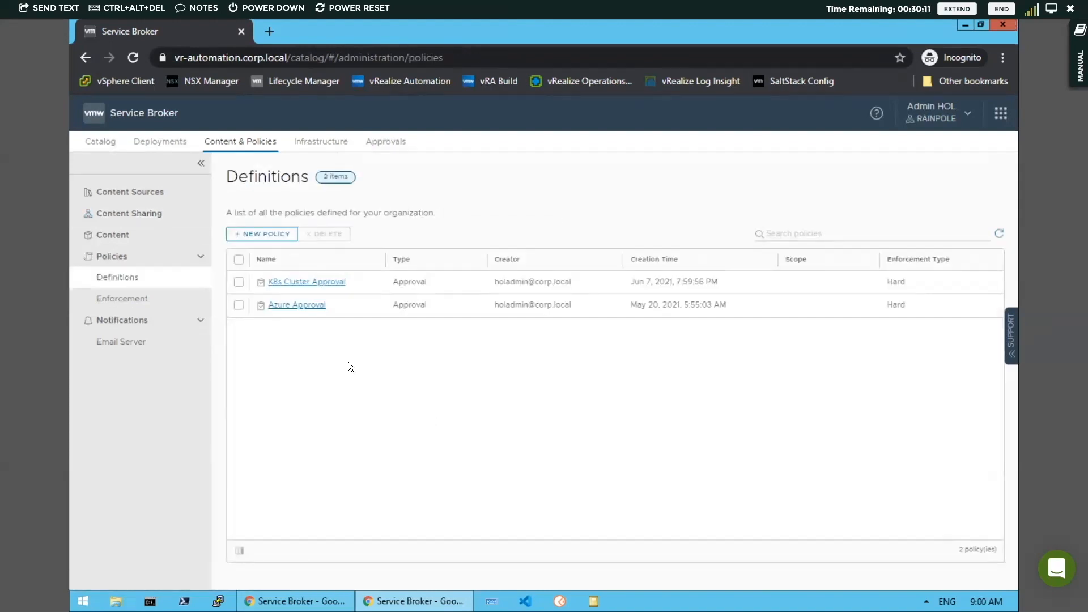
Open the Azure Approval policy definition and scroll through its settings
left_click(295, 306)
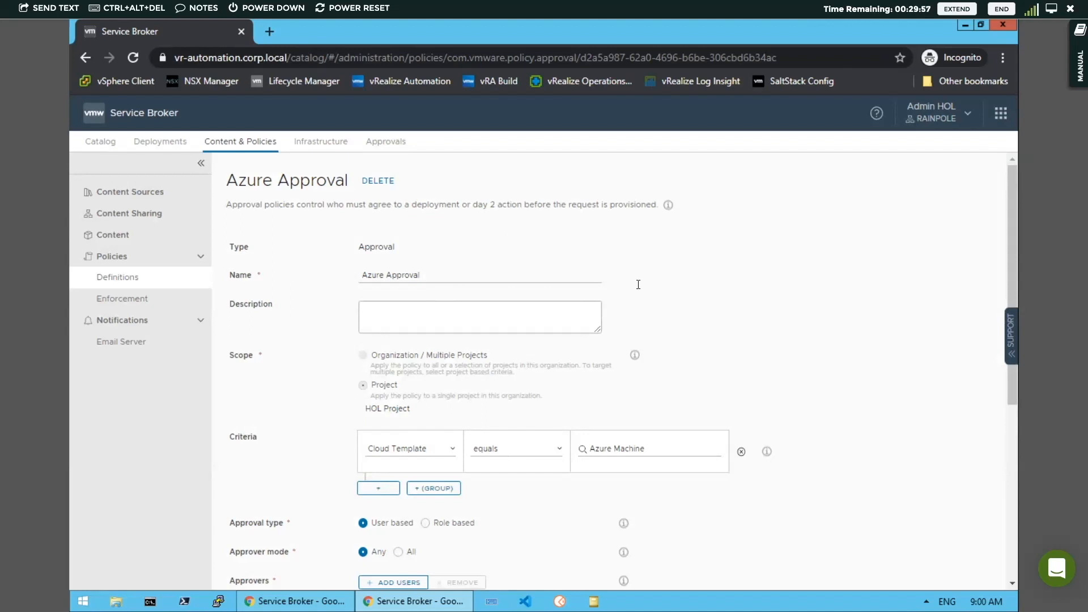
left_click_drag(1013, 278, 1011, 352)
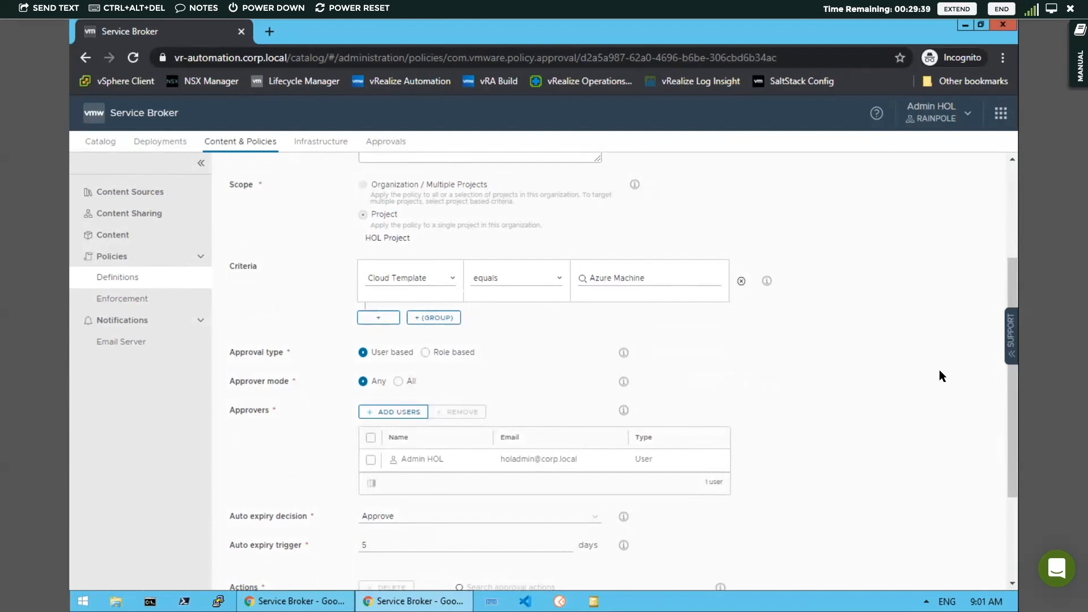
left_click_drag(1012, 386, 1018, 433)
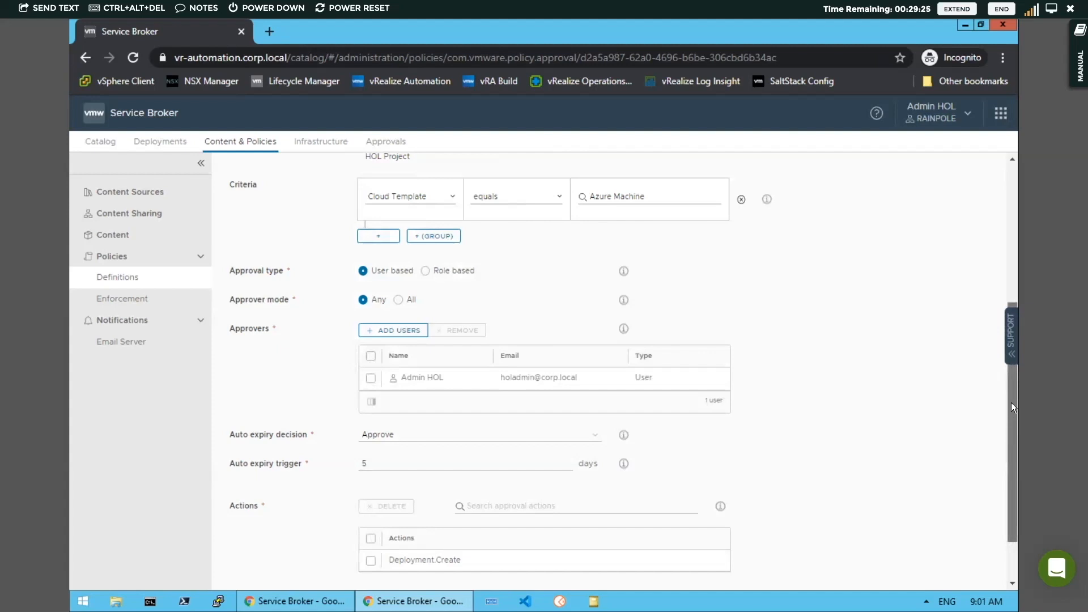
scroll(1011, 403, "up", 4)
scroll(1011, 407, "down", 3)
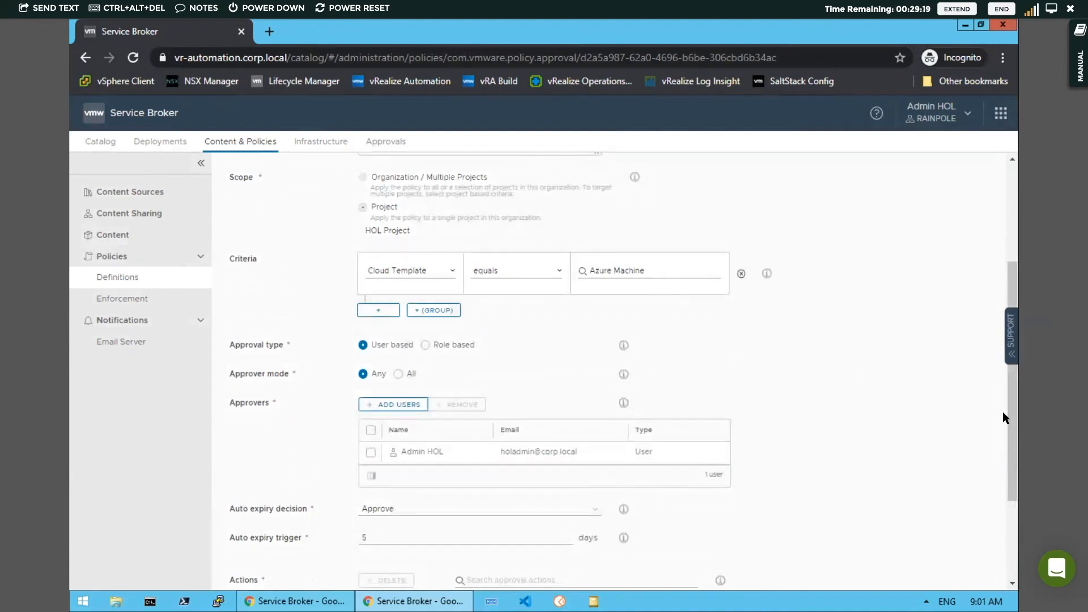
left_click_drag(1012, 407, 1015, 486)
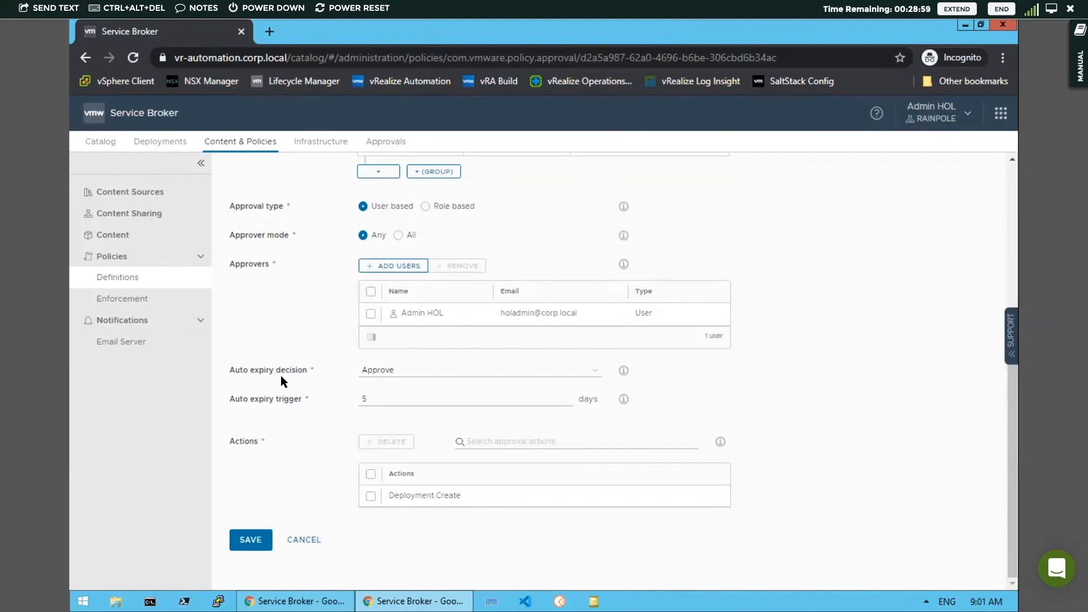
Review the auto expiry decision options of the Azure Approval policy, then leave the policy without saving
left_click(597, 375)
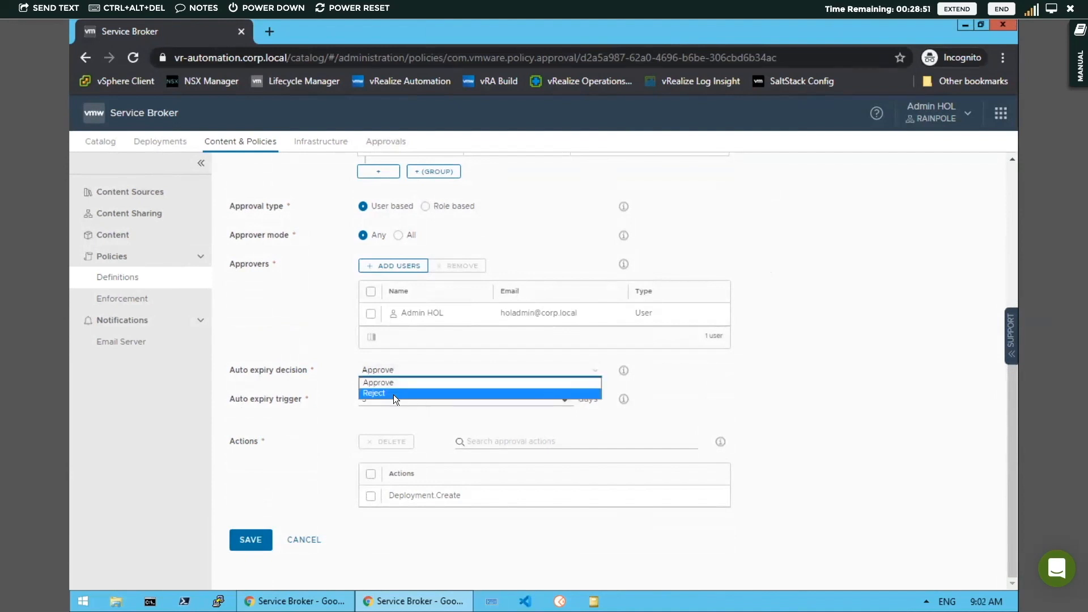
left_click(593, 373)
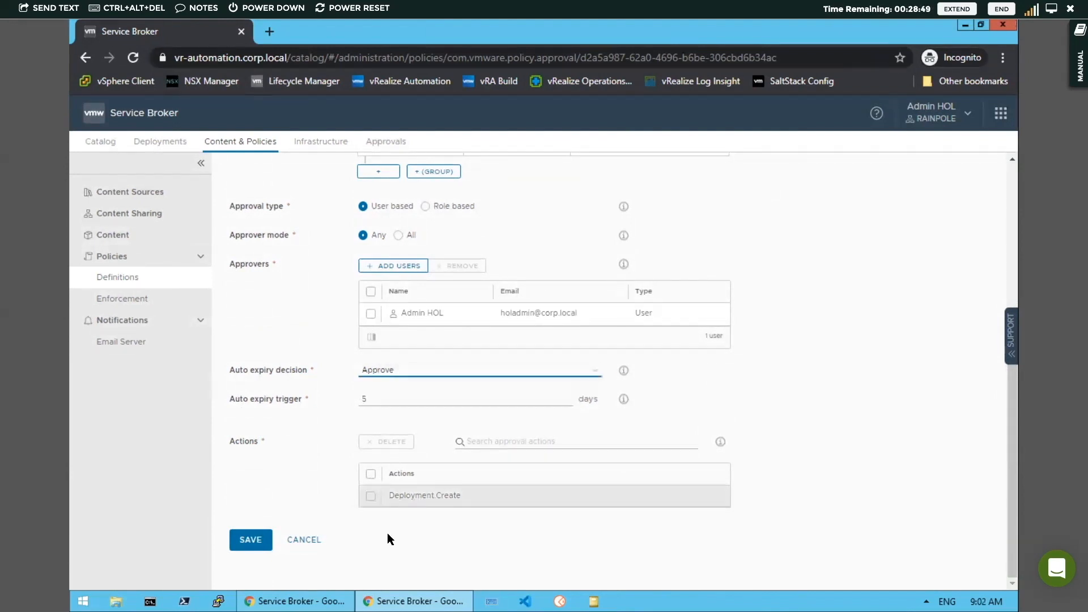
left_click(304, 540)
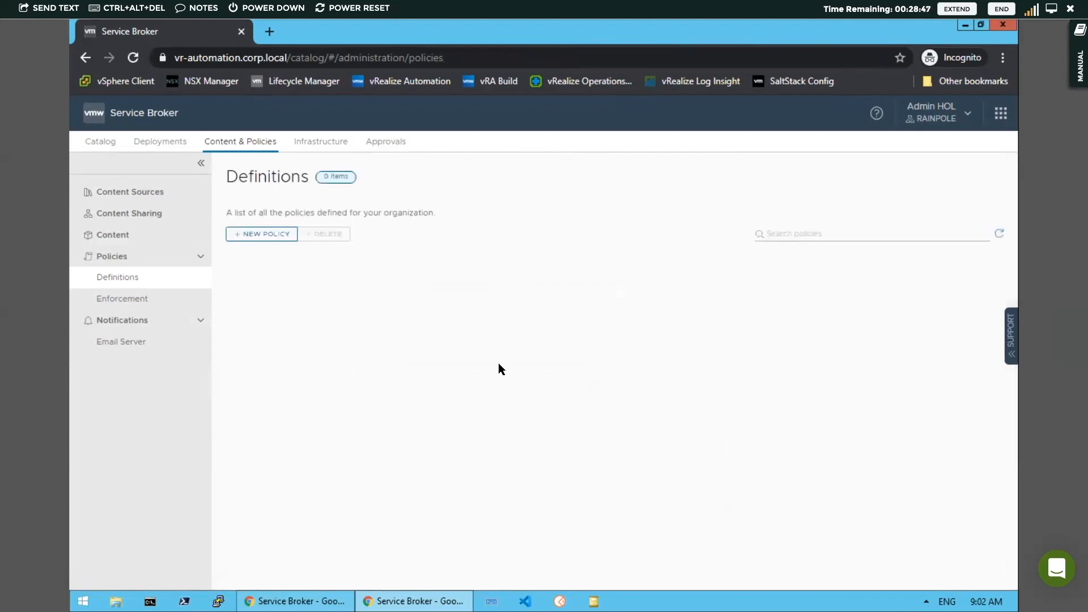
Open the approval requests and examine the pending My First Azure request's action and policy details
left_click(386, 142)
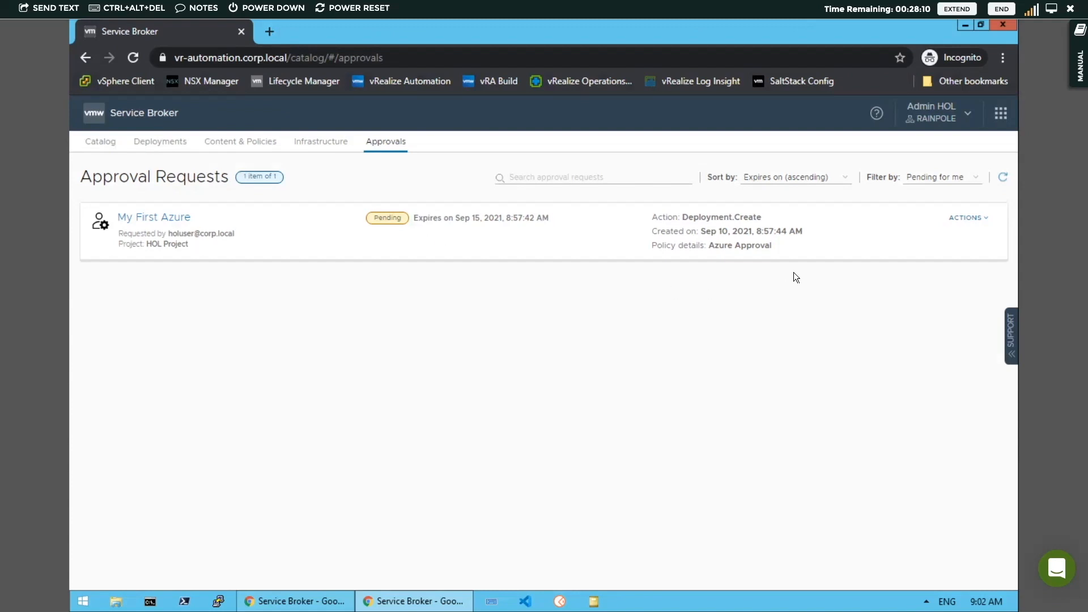
double_click(686, 217)
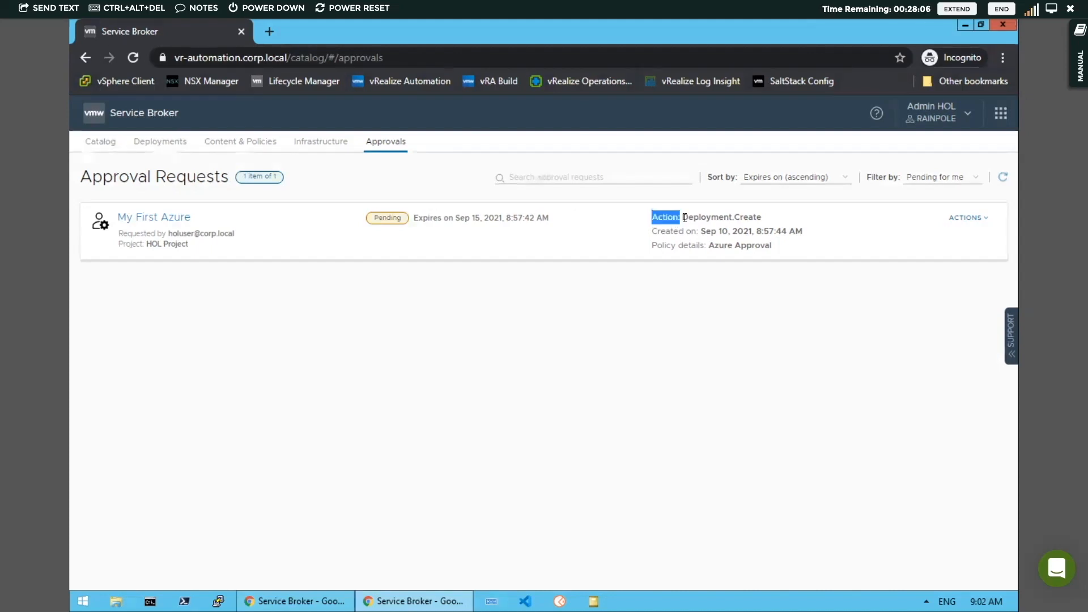
left_click(685, 220)
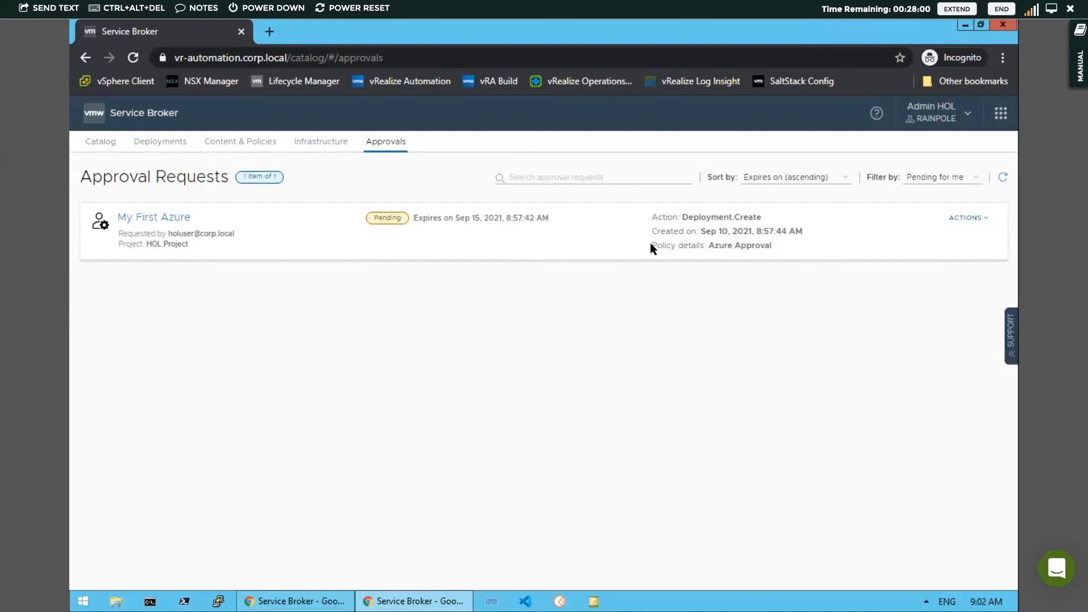
left_click_drag(705, 244, 754, 255)
left_click(749, 250)
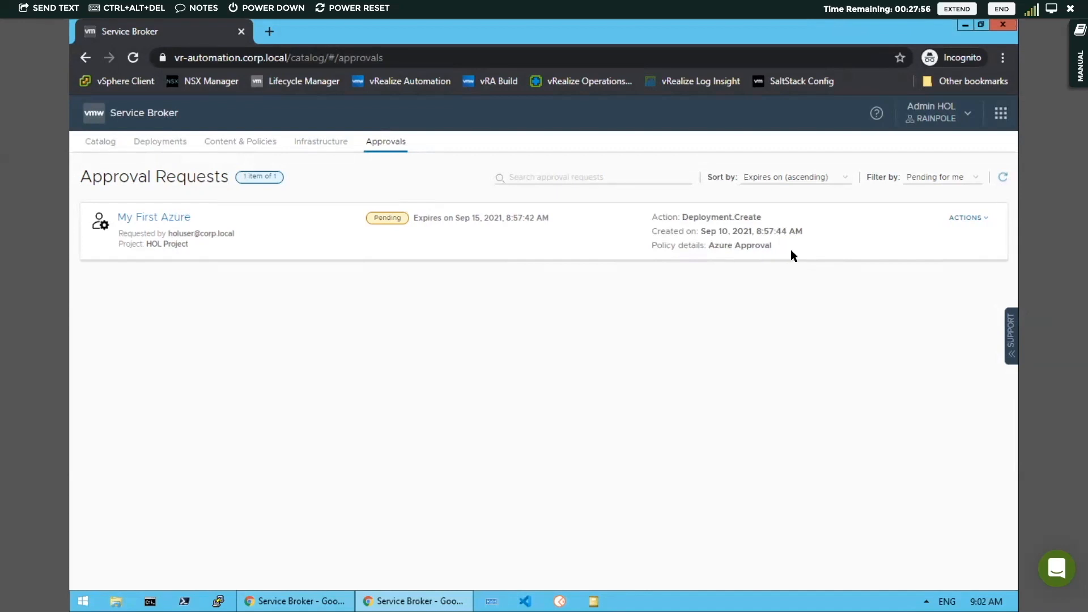
Reject the My First Azure approval request with the comment "Not enough detail provided"
left_click(979, 221)
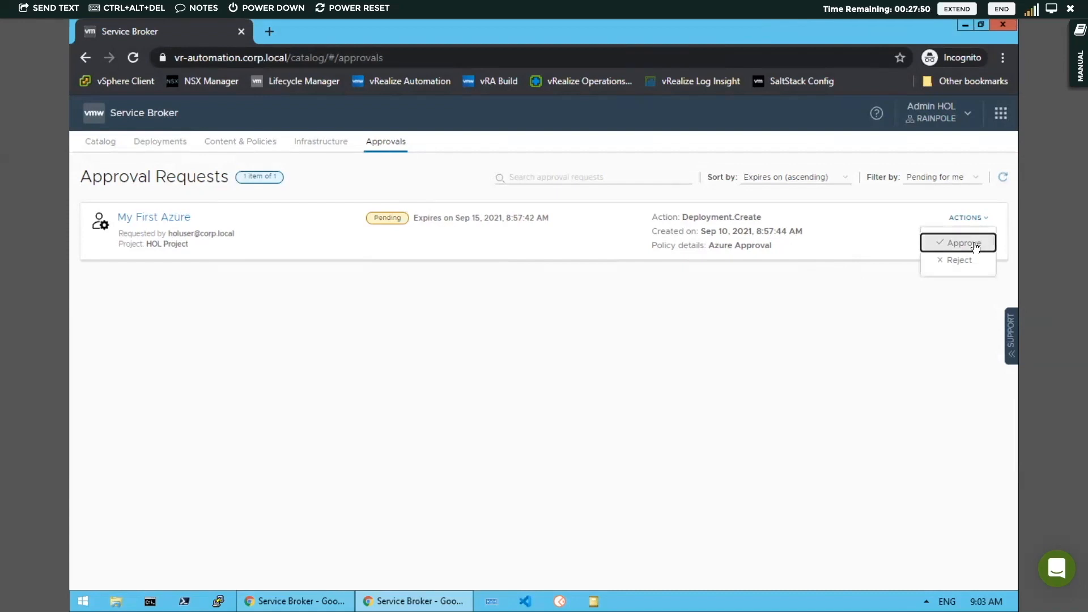
left_click(960, 261)
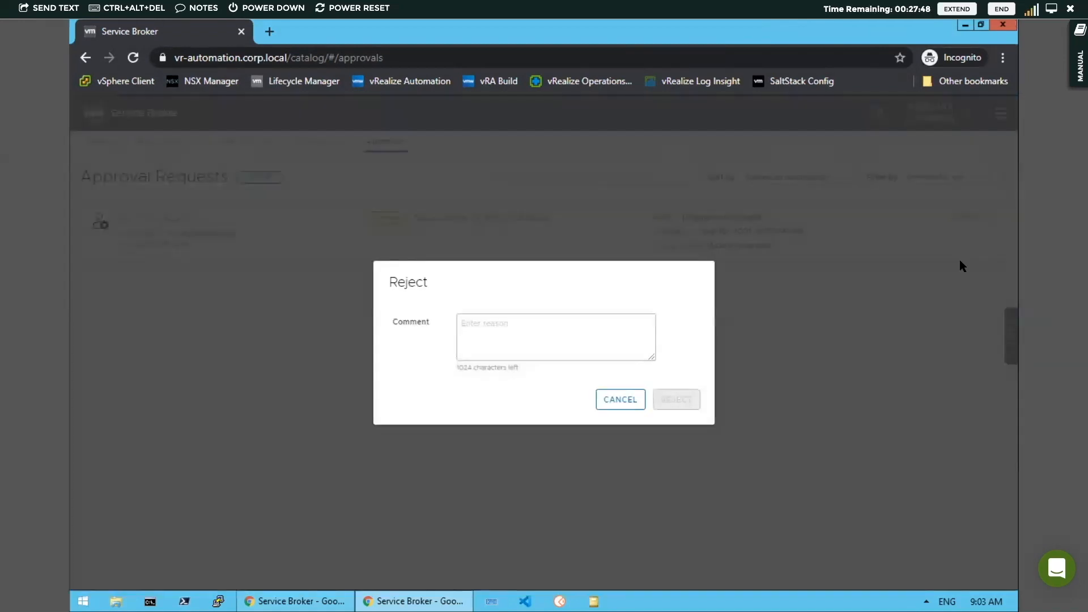
left_click(473, 323)
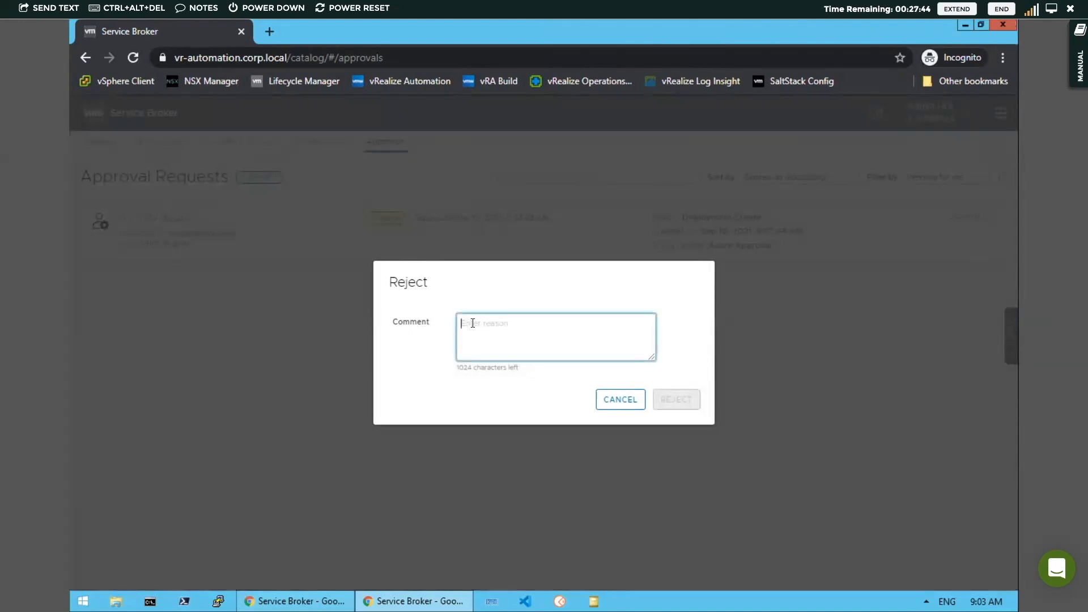
type("Not enough detail provided")
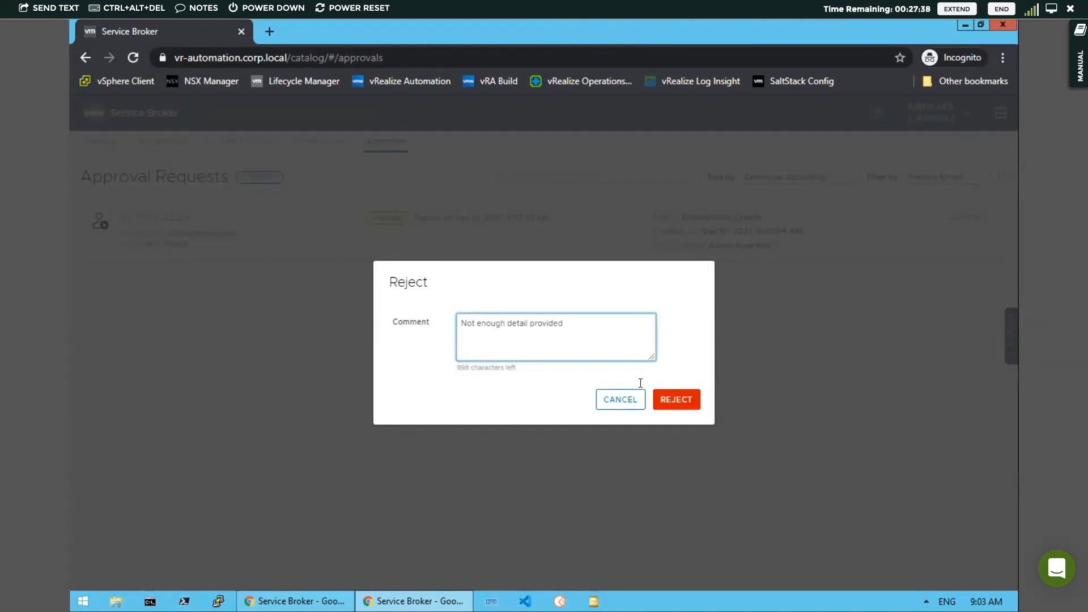
left_click(689, 401)
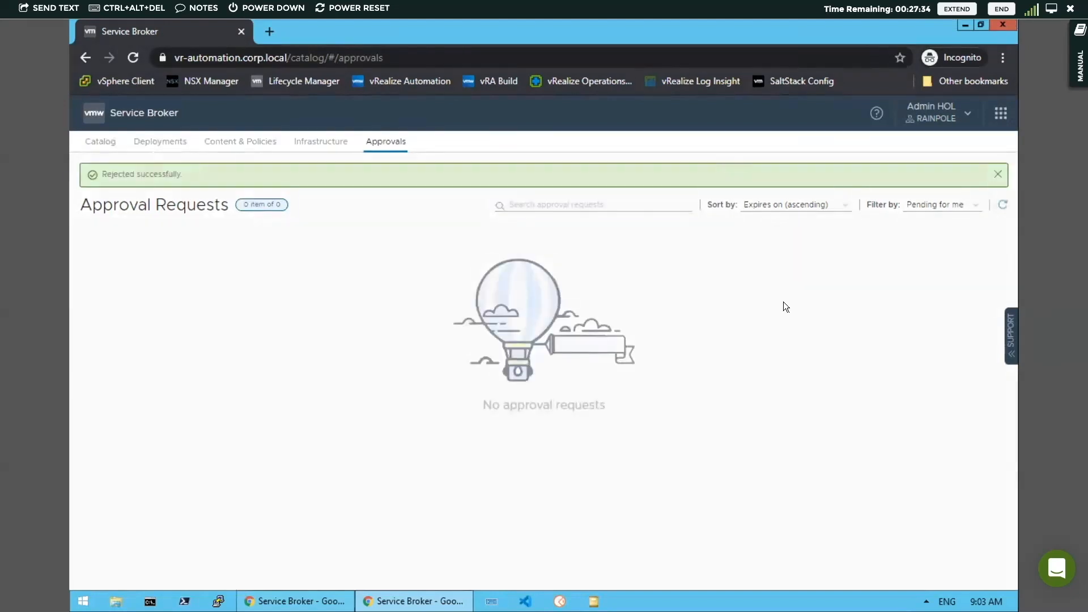
Switch to the holuser browser window and refresh the My First Azure deployment to follow its status
left_click(1004, 26)
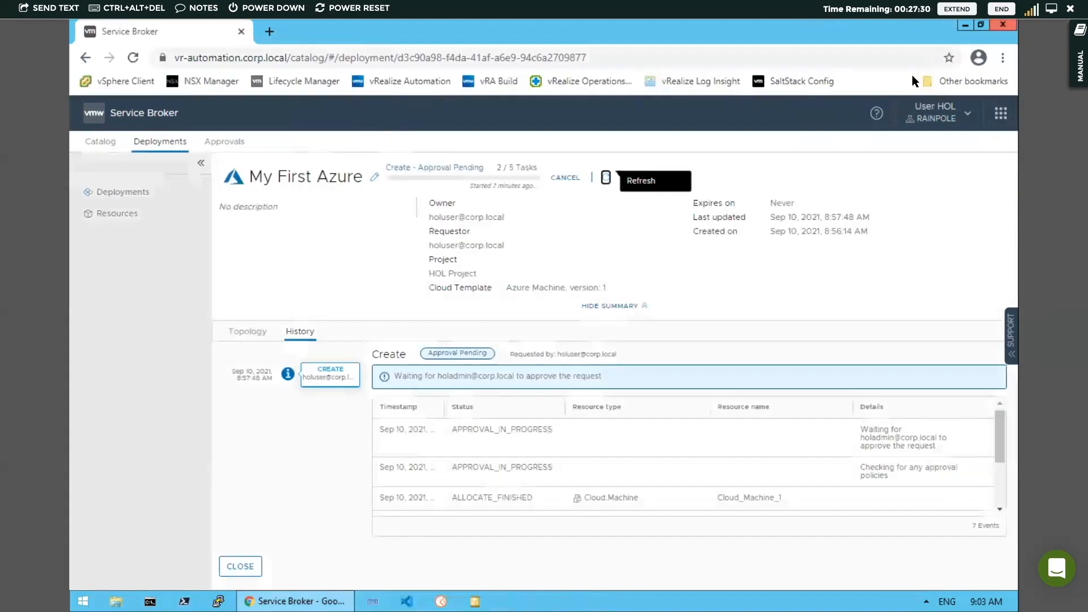
left_click(606, 177)
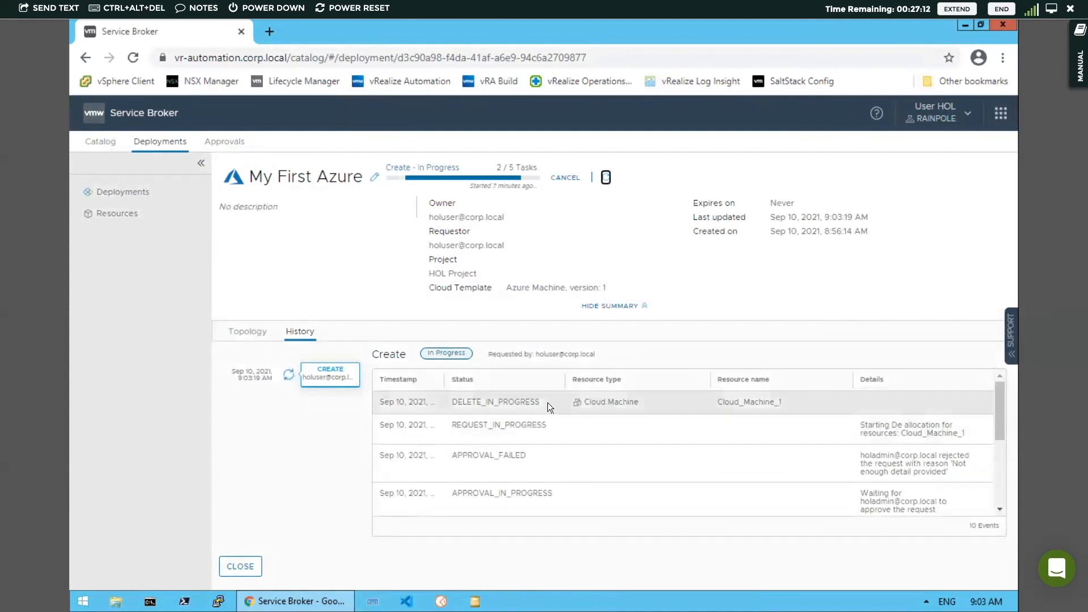
left_click(605, 179)
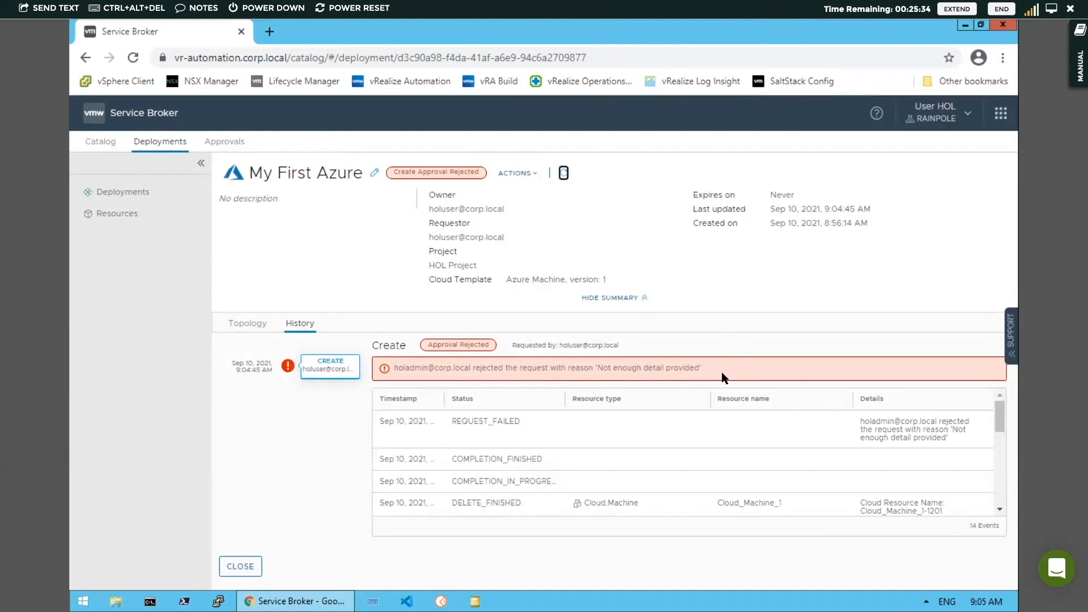
Return to the Deployments list, expand hol-windows, and view the deployment's available actions
left_click(163, 143)
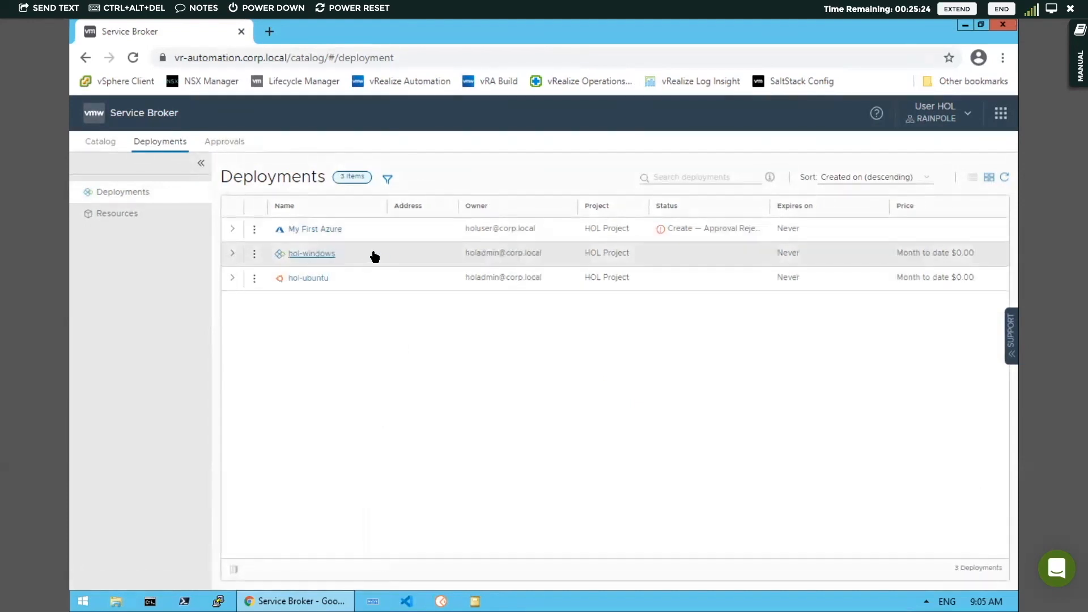
left_click(232, 256)
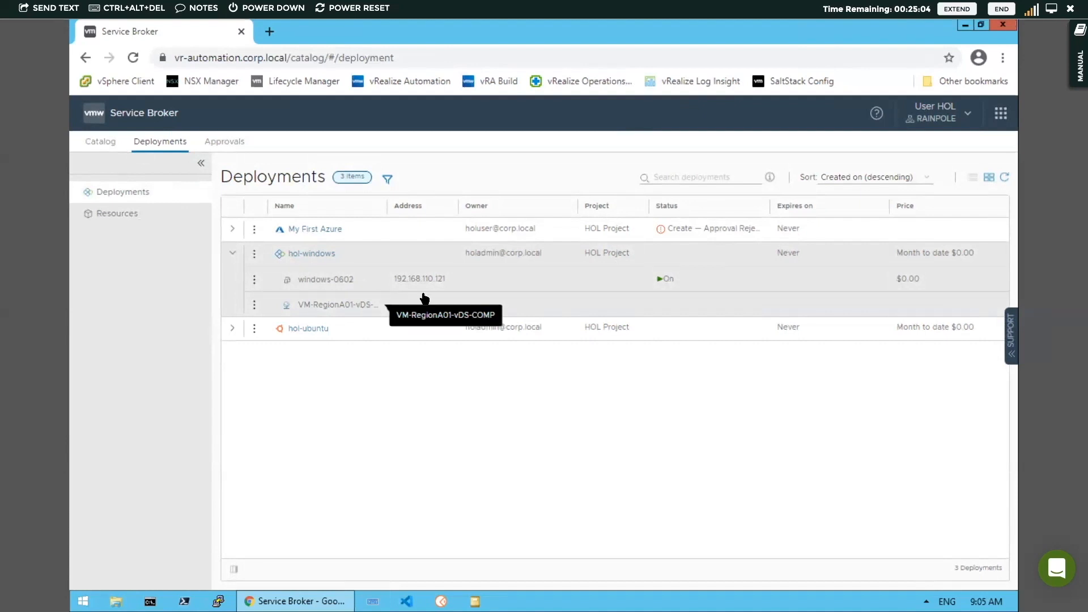
left_click(255, 254)
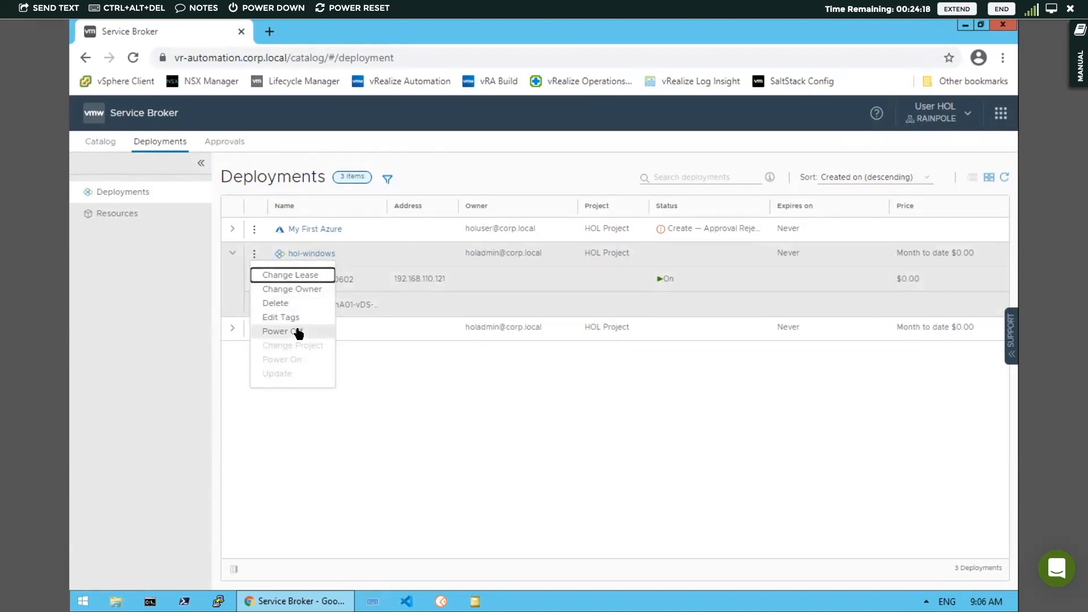
left_click(385, 258)
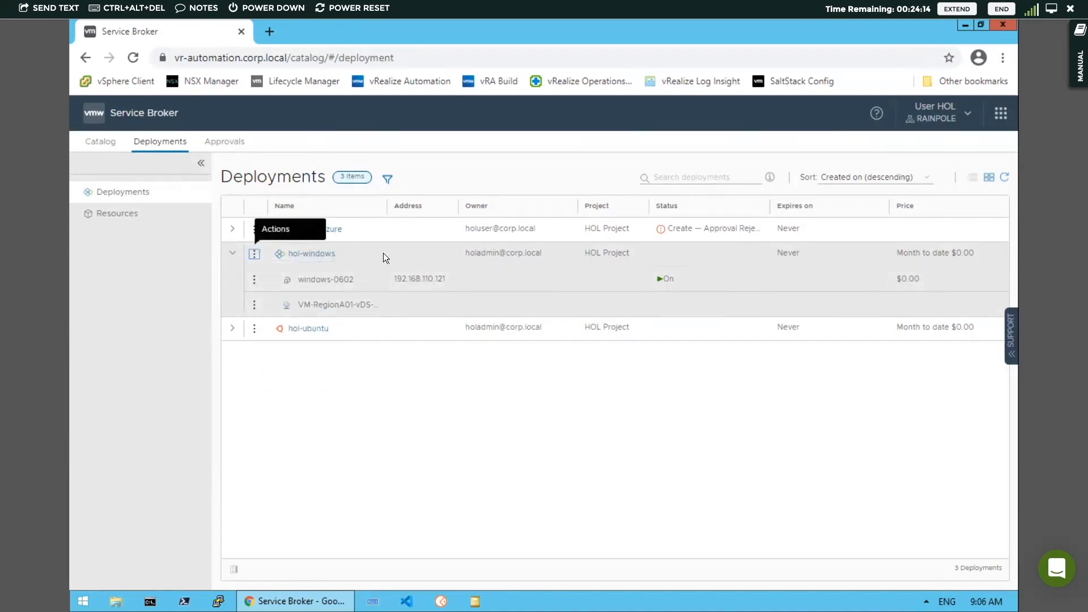
Scroll through the actions available for the windows-0602 machine, then close the menu and collapse hol-windows
left_click(254, 279)
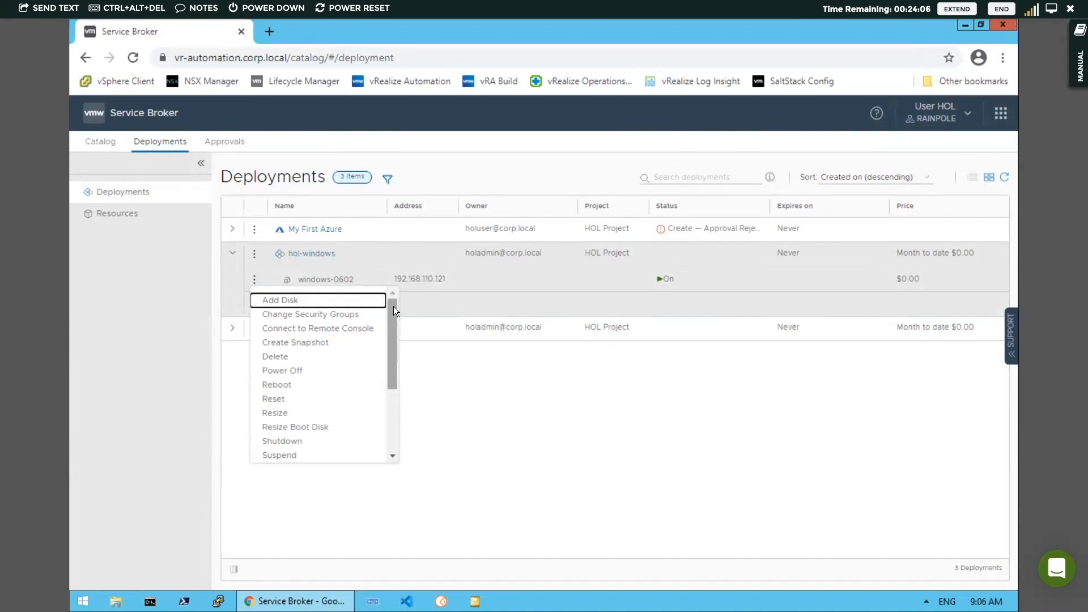
left_click_drag(394, 307, 395, 405)
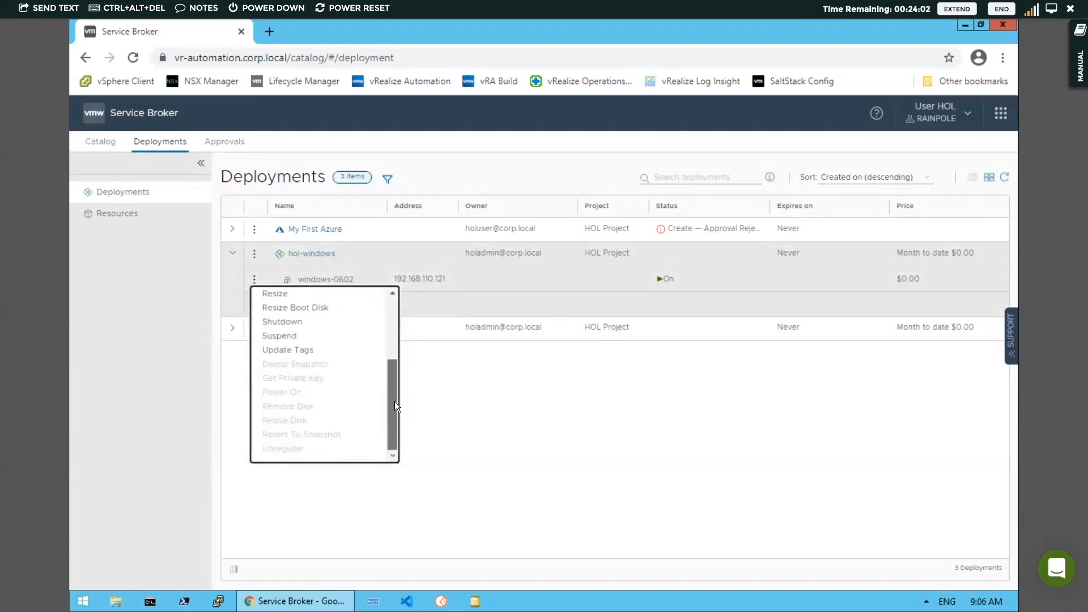
left_click_drag(392, 334, 390, 298)
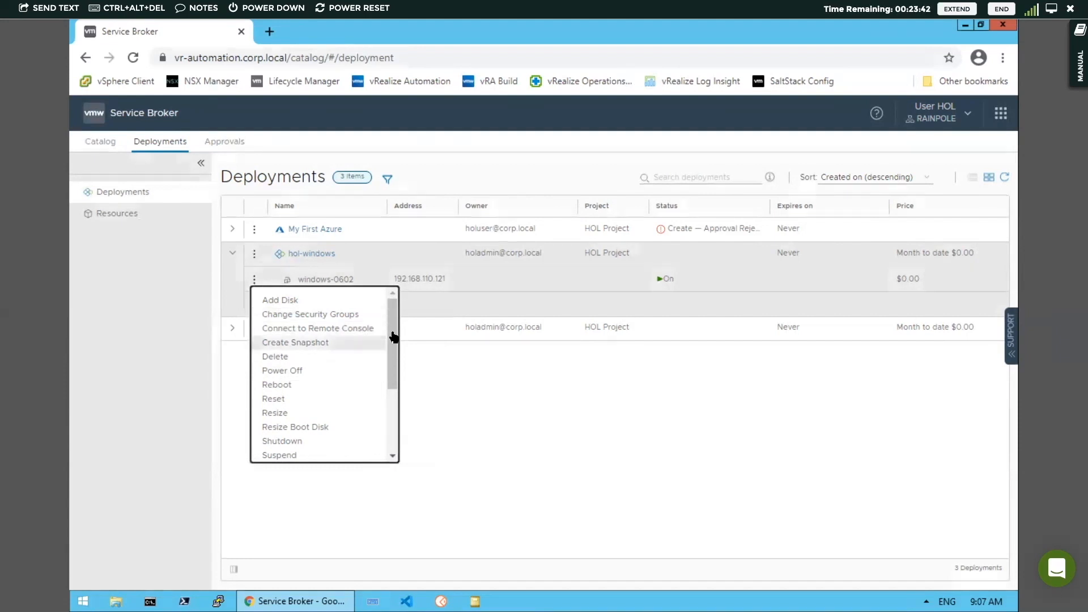
left_click_drag(392, 377, 394, 434)
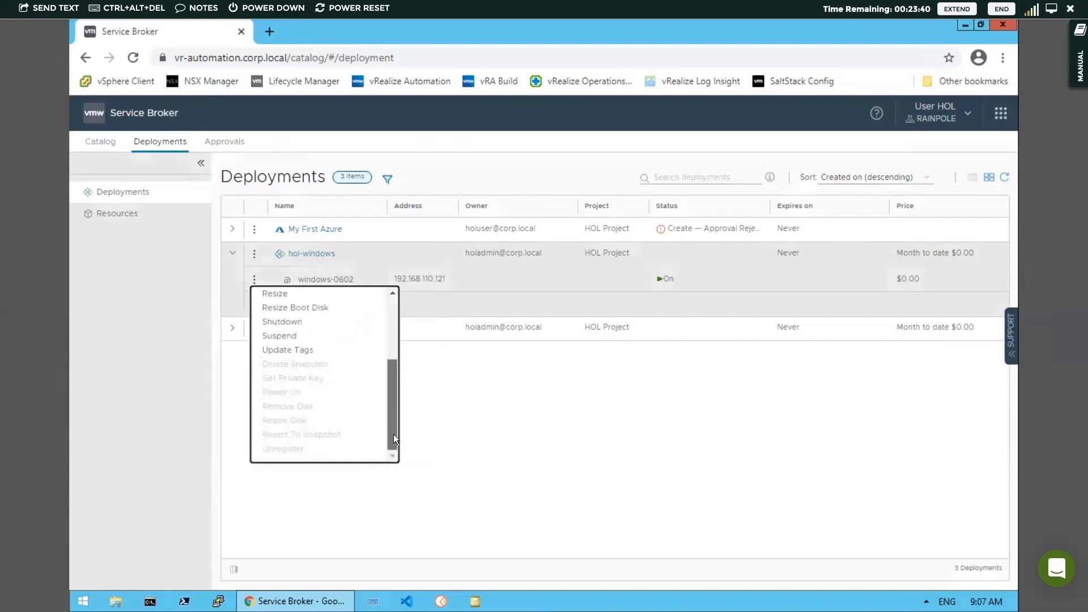
left_click(489, 410)
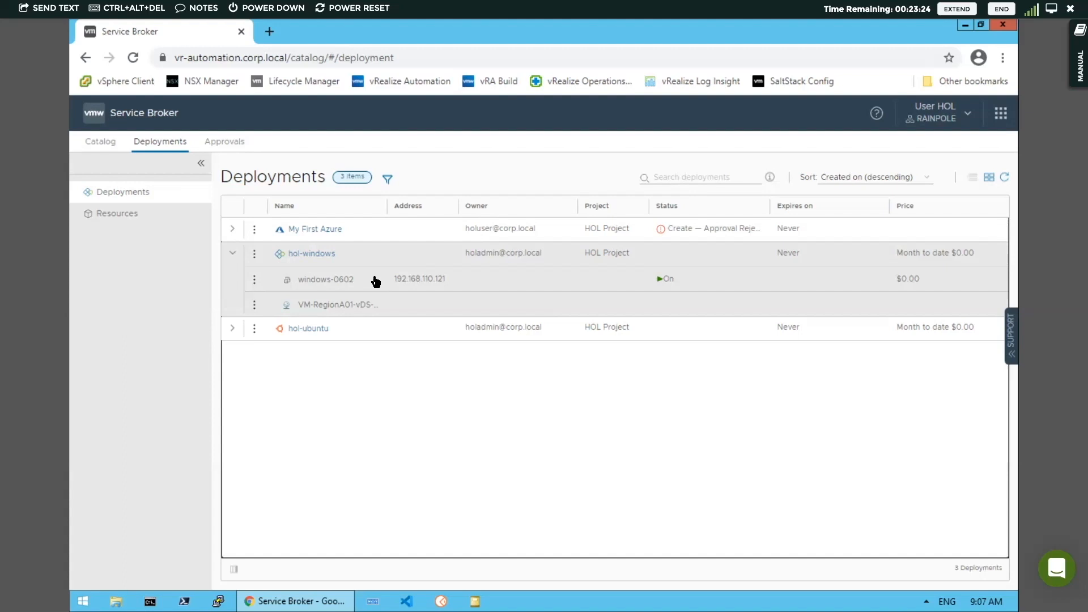
left_click(233, 254)
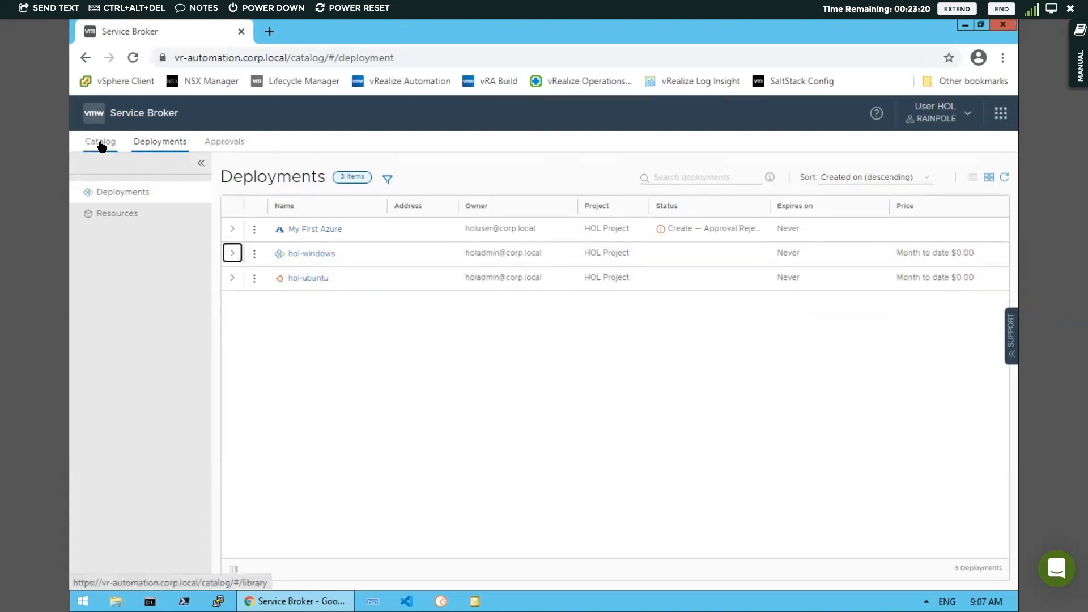
Open the hol-windows deployment, inspect the windows machine and network nodes in its topology, and view its history
left_click(311, 255)
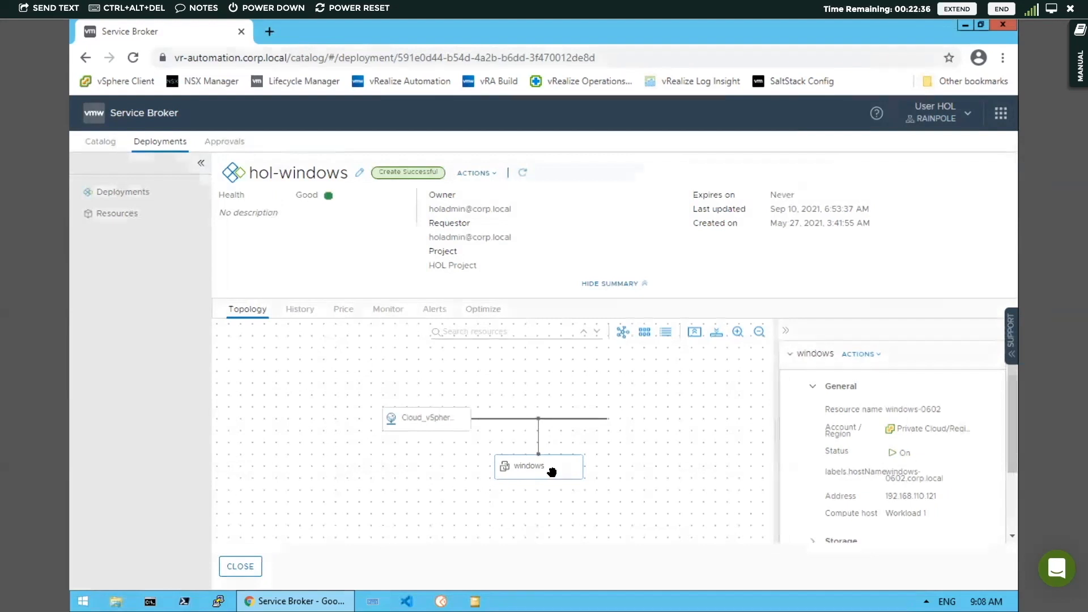
left_click_drag(545, 485, 538, 478)
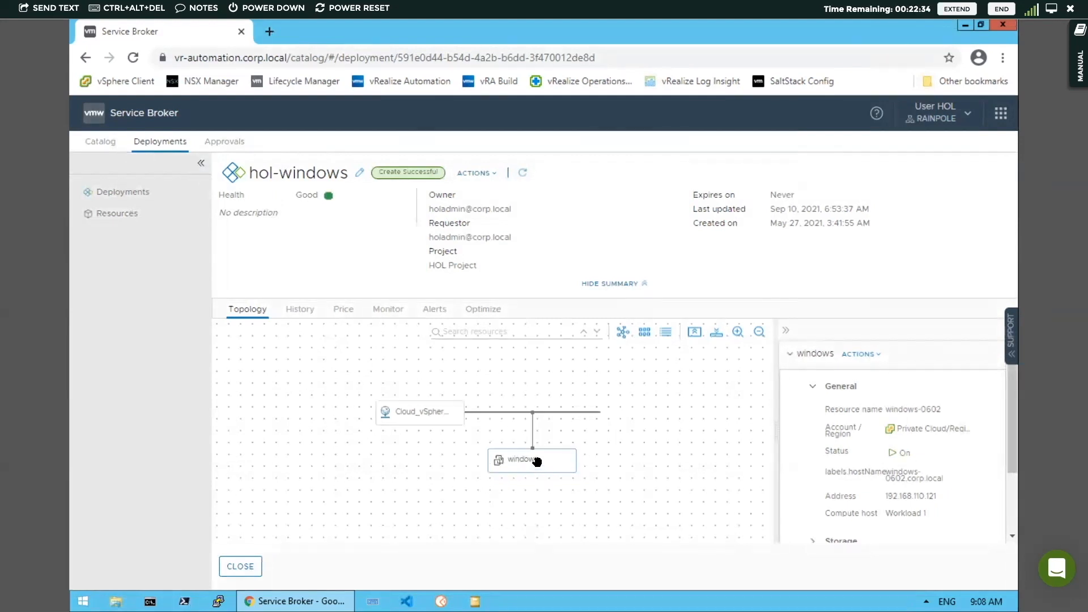
left_click(539, 468)
left_click_drag(1013, 426, 1012, 480)
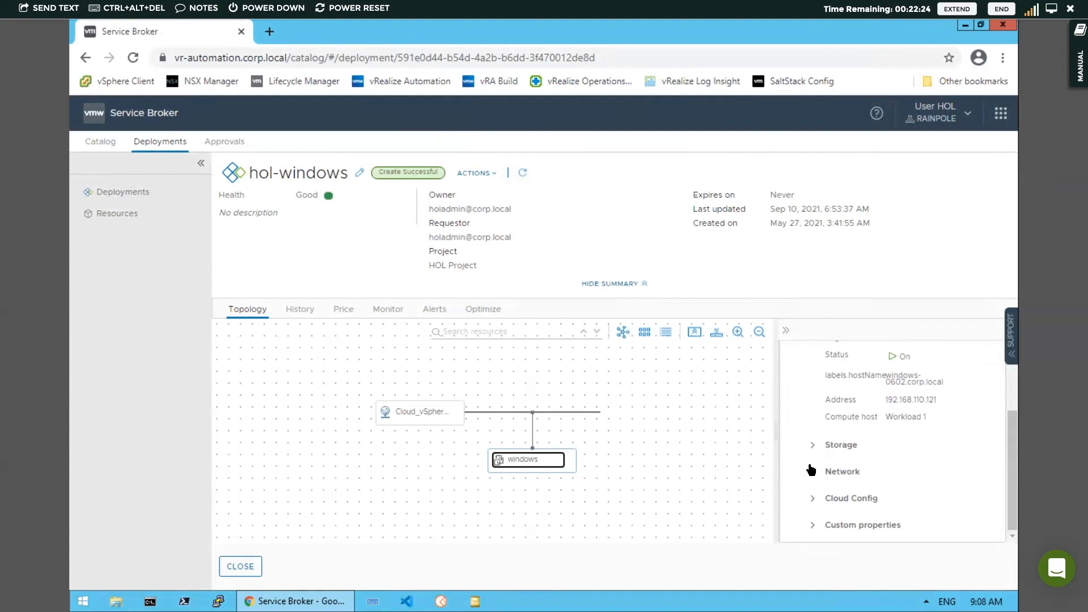
left_click(423, 412)
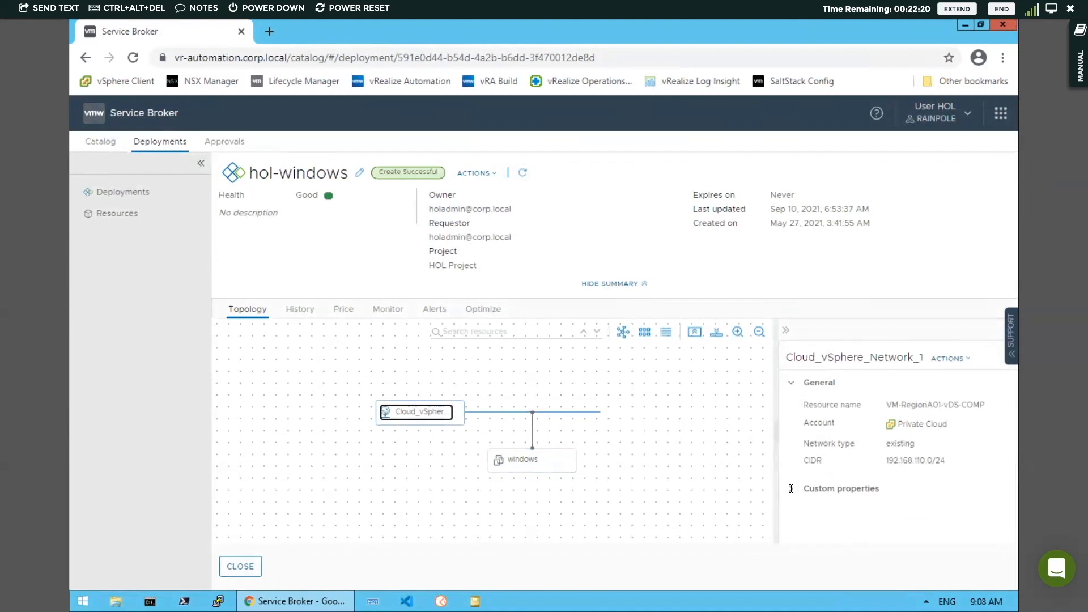
left_click(300, 315)
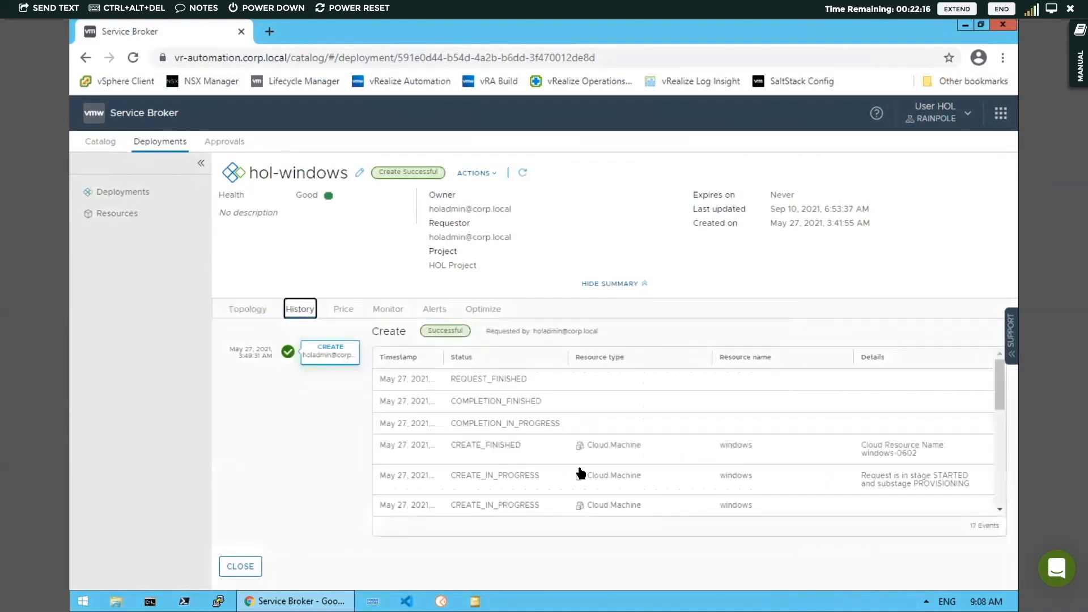
mouse_move(998, 387)
left_mouse_down()
mouse_move(1005, 485)
mouse_move(1001, 392)
left_mouse_up()
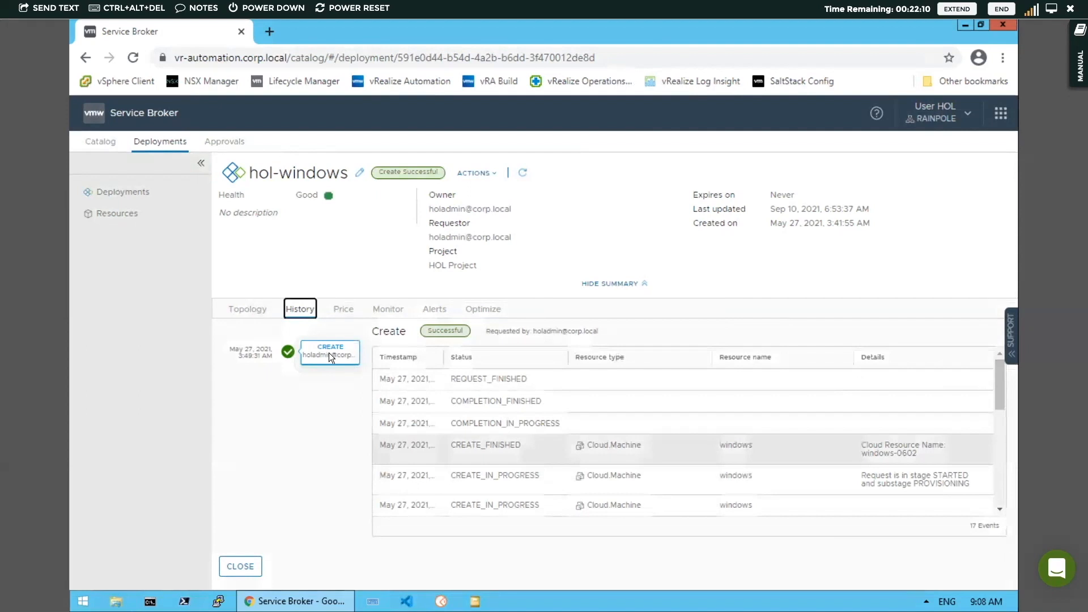
Review the hol-windows monitoring charts and the Optimize rightsizing recommendations
left_click(386, 310)
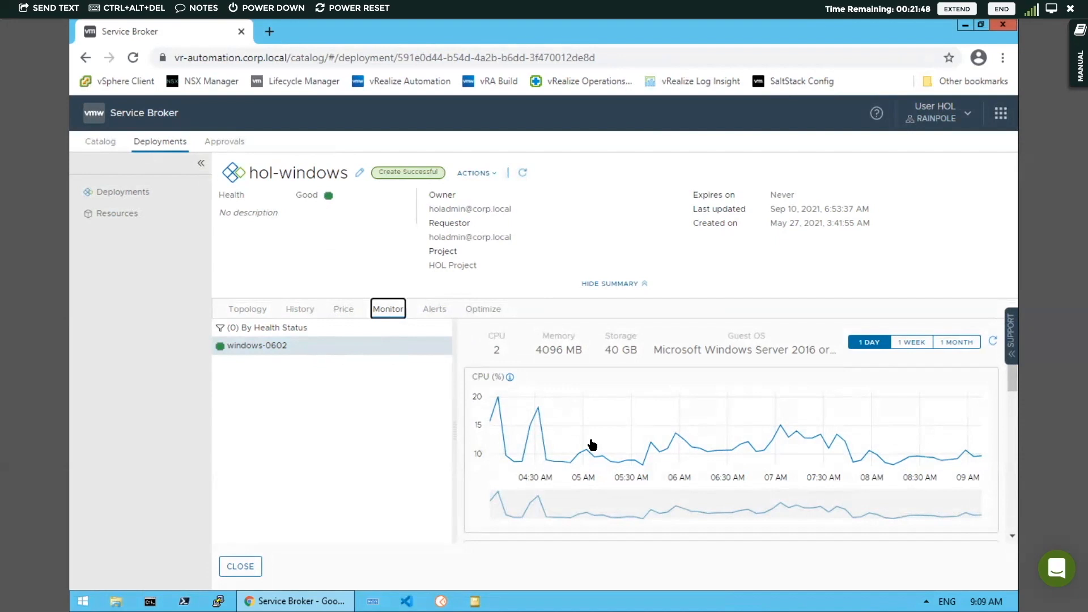
left_click_drag(1013, 376, 1015, 422)
scroll(1016, 431, "up", 1)
scroll(1015, 453, "down", 5)
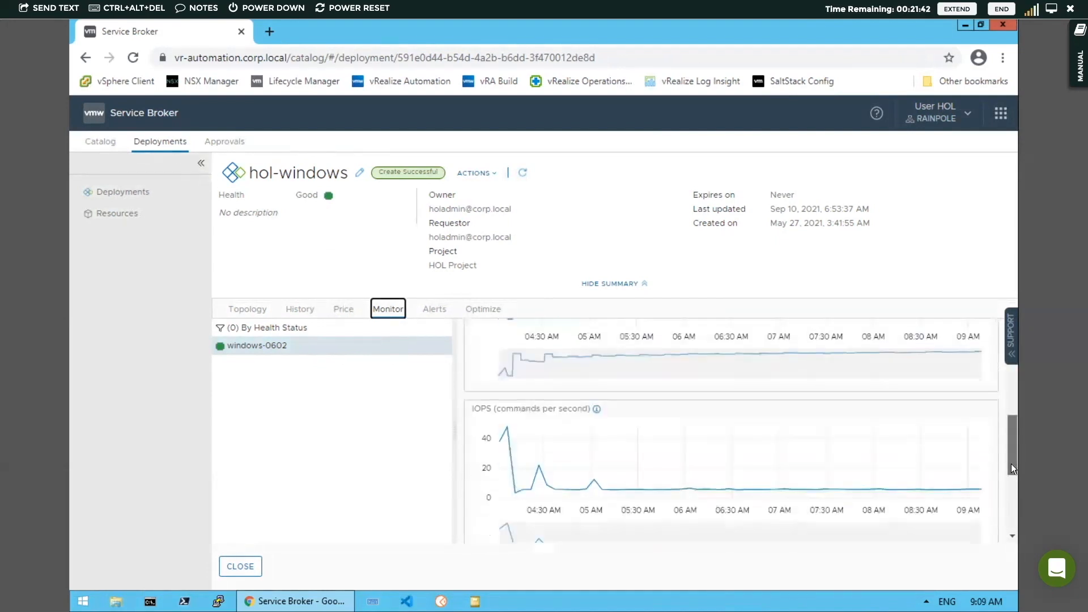
left_click_drag(1013, 474, 1009, 348)
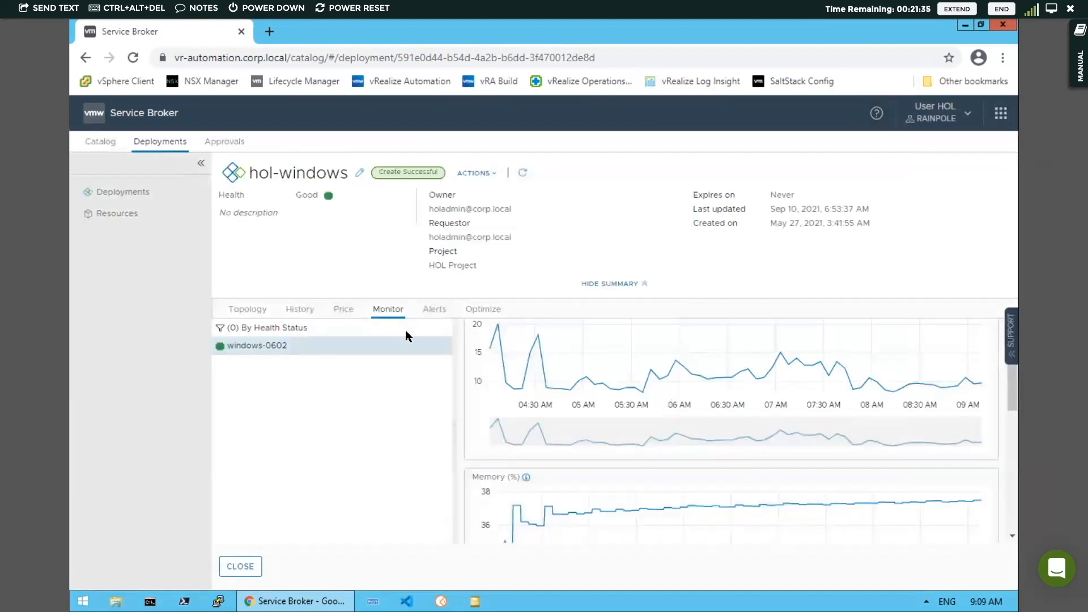
left_click(433, 309)
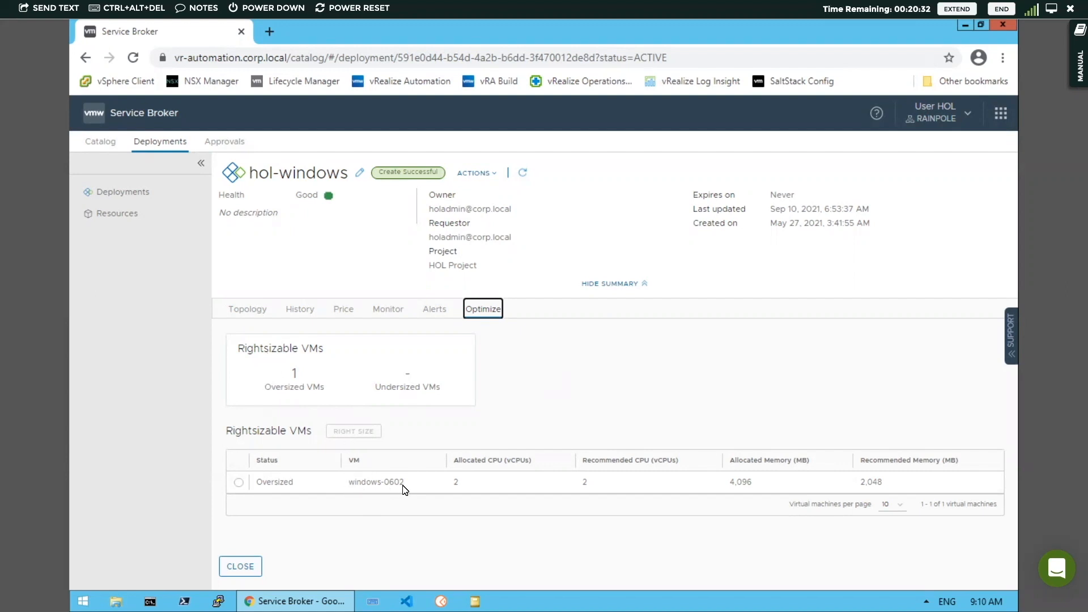
Select the windows-0602 VM in the rightsizing list, then close the deployment details
left_click(239, 483)
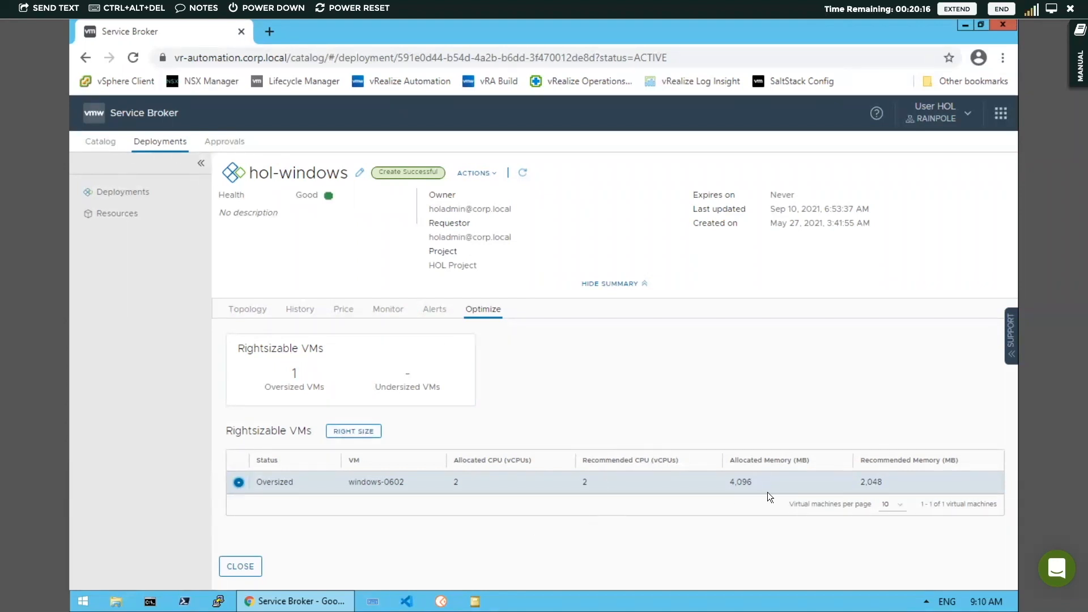
left_click(233, 566)
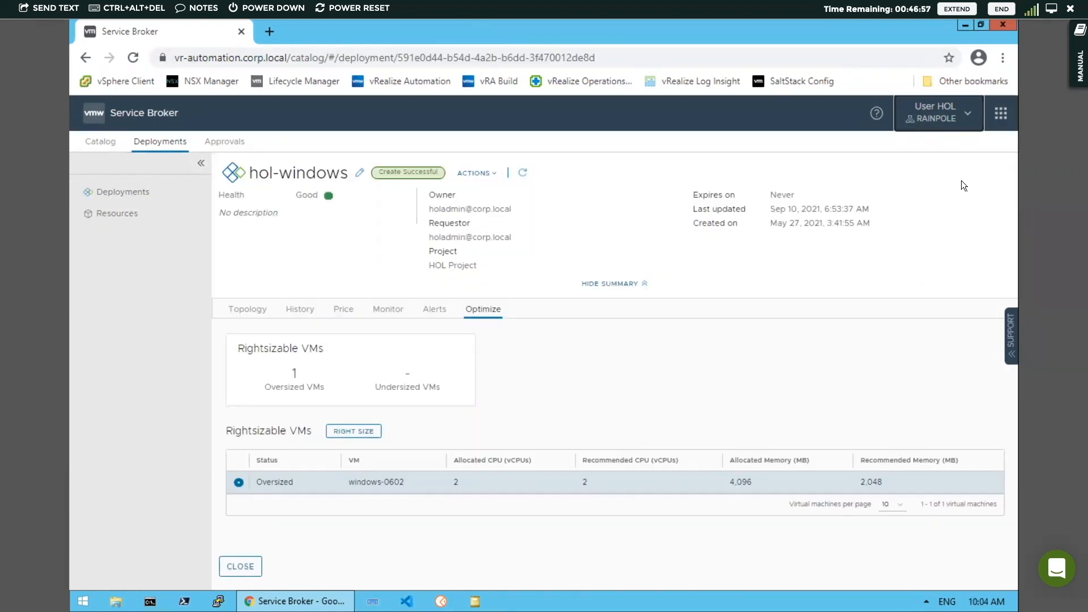
Sign out of Service Broker and go back to the login page
left_click(965, 115)
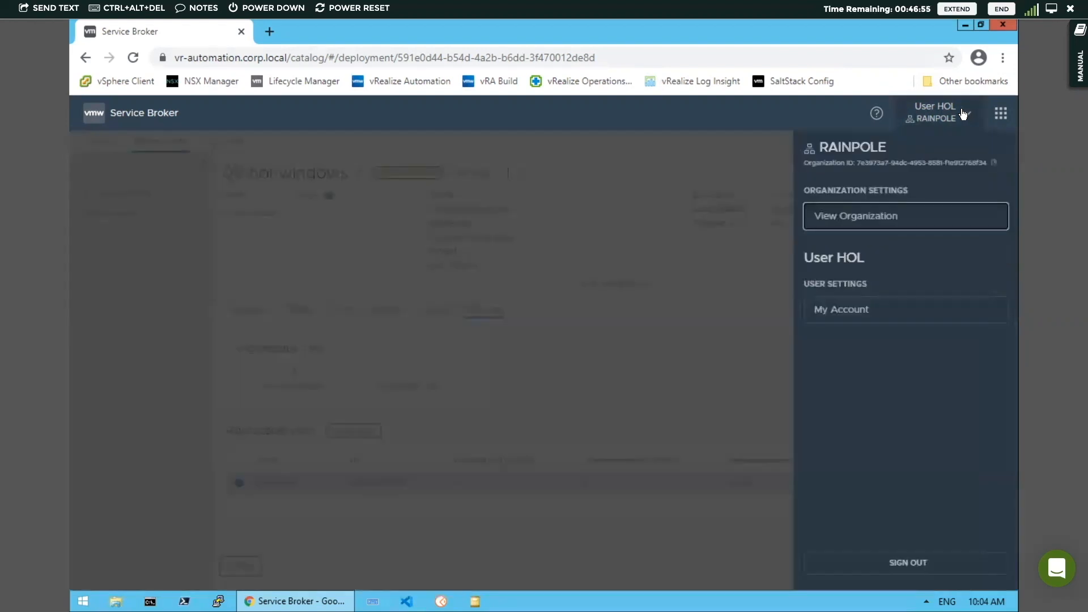
left_click(907, 563)
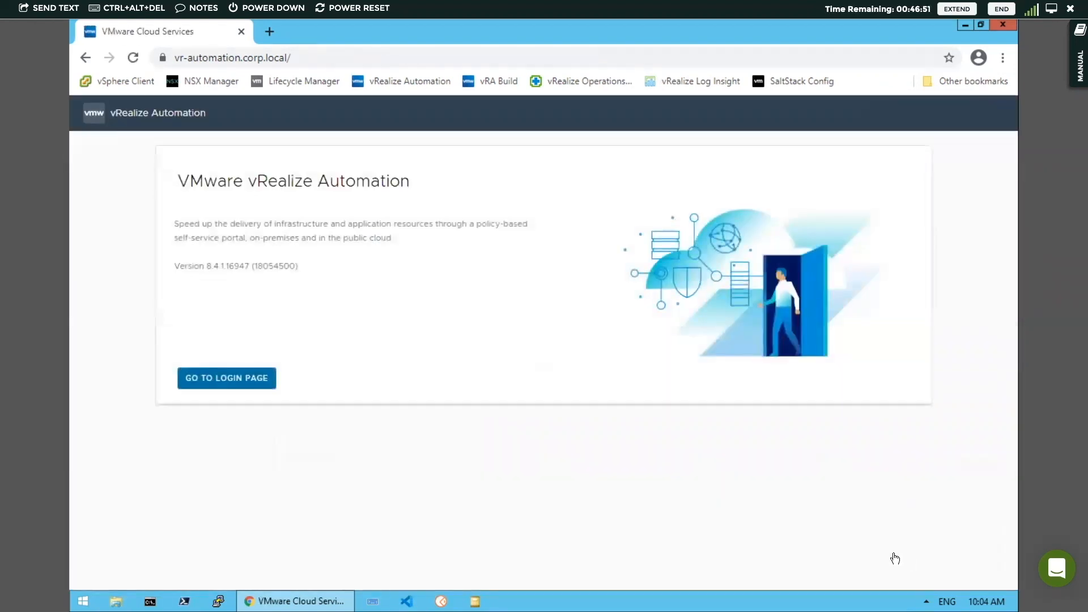
left_click(239, 380)
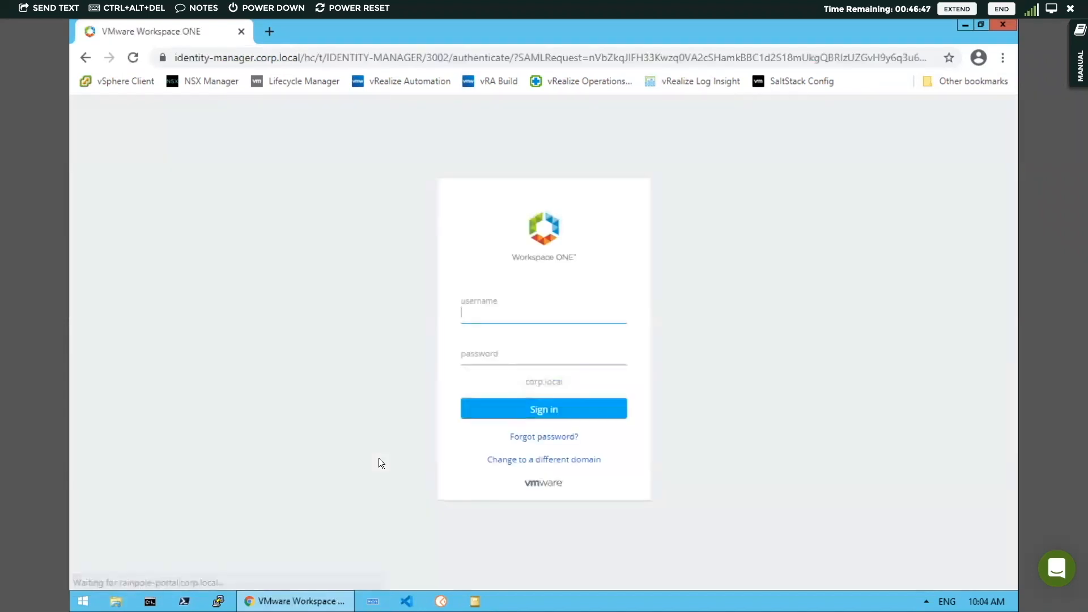
Sign in as holadmin with the account password
type("hol")
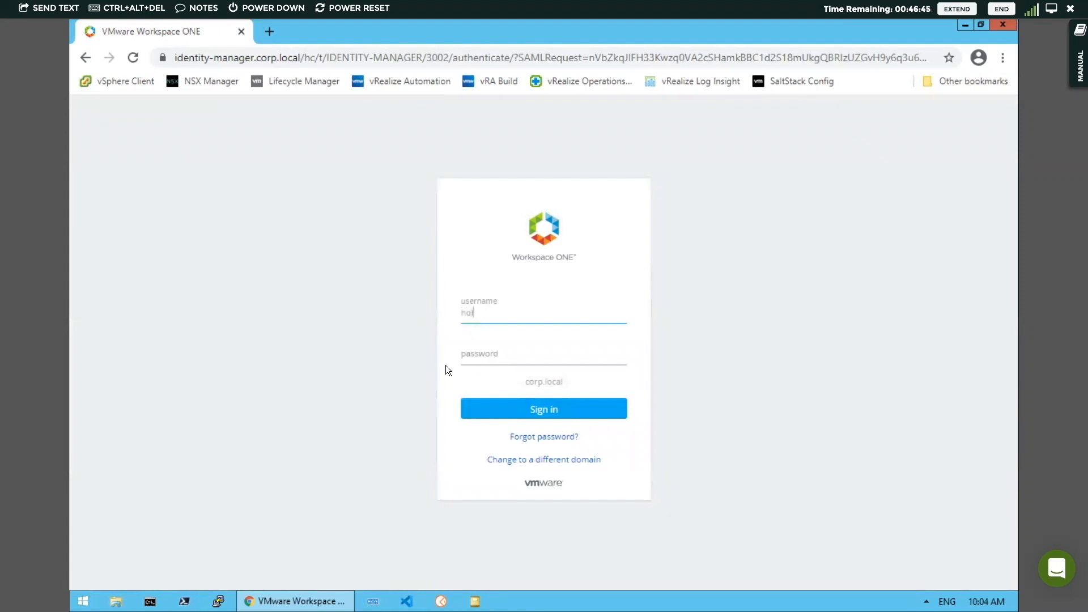
type("admin")
key("Tab")
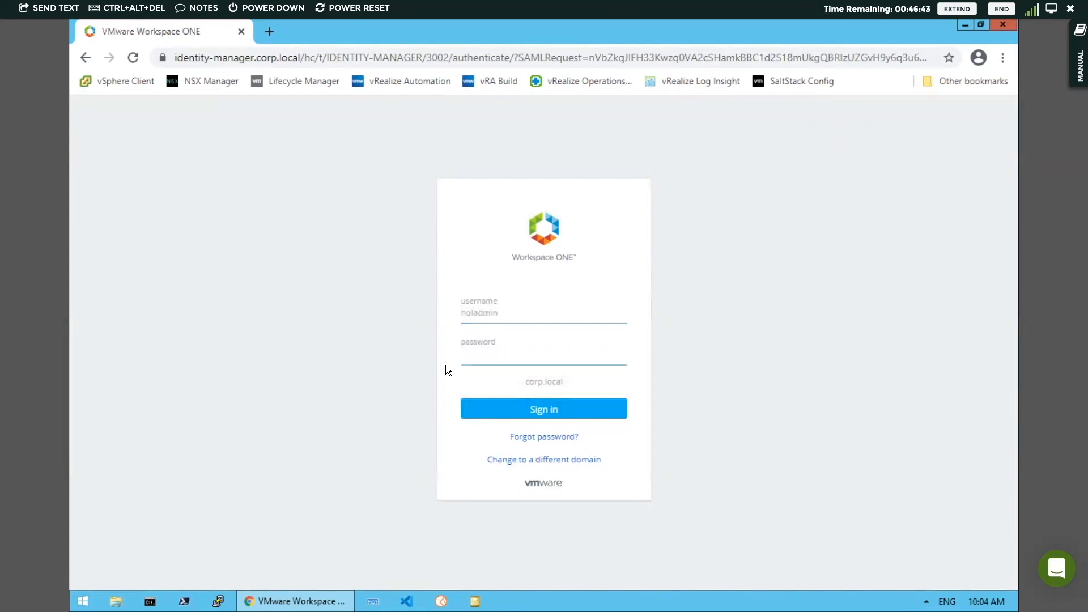
type("***are1!")
left_click(501, 400)
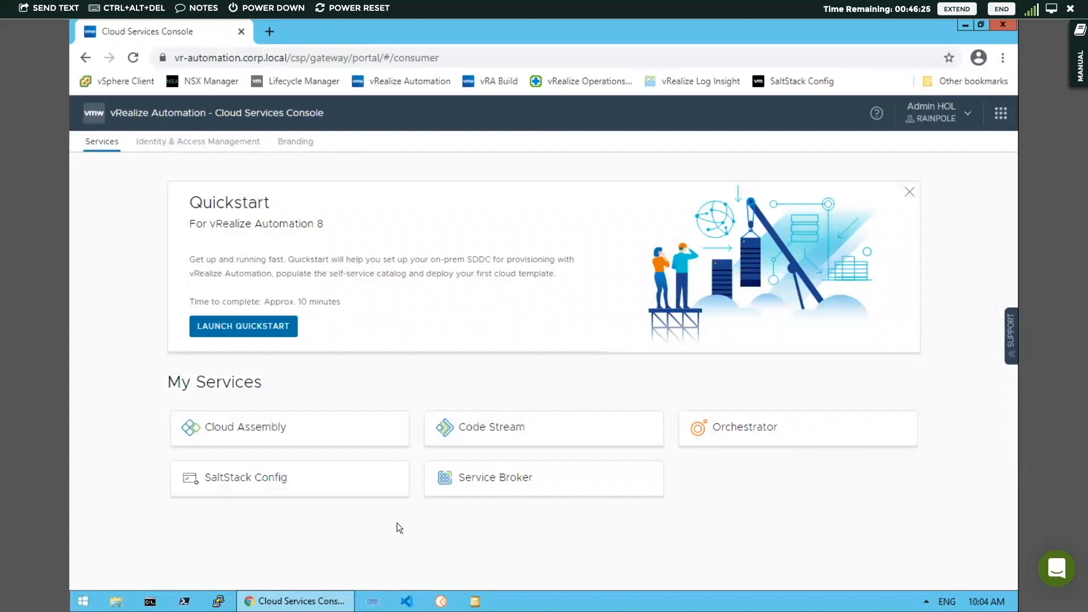
Open Cloud Assembly and browse the deployments, cloud templates, cloud accounts and cloud zones
left_click(287, 433)
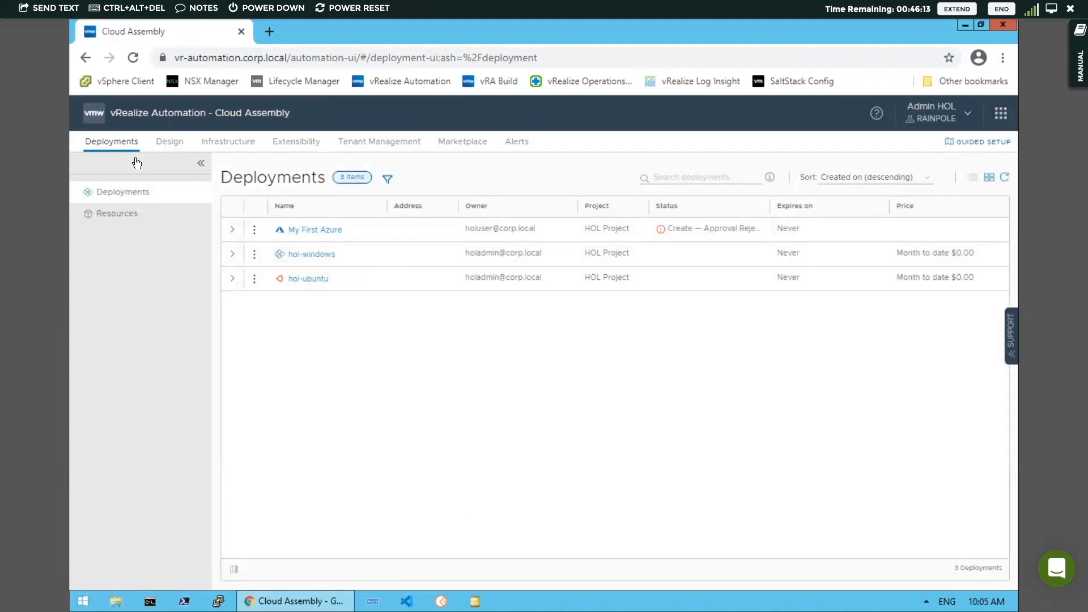
left_click(170, 142)
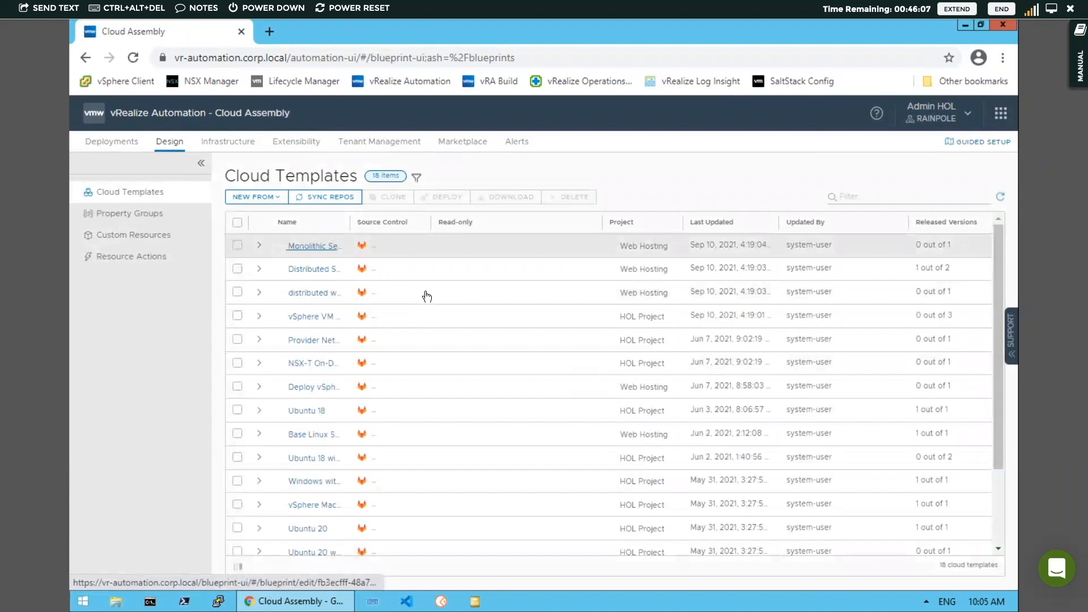
left_click(221, 142)
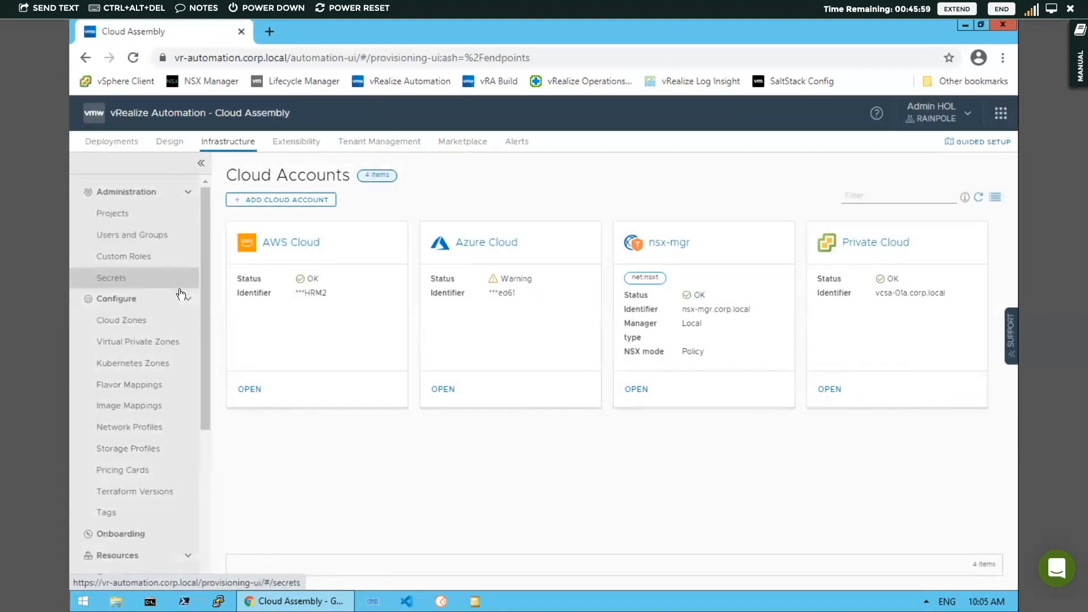
left_click(149, 323)
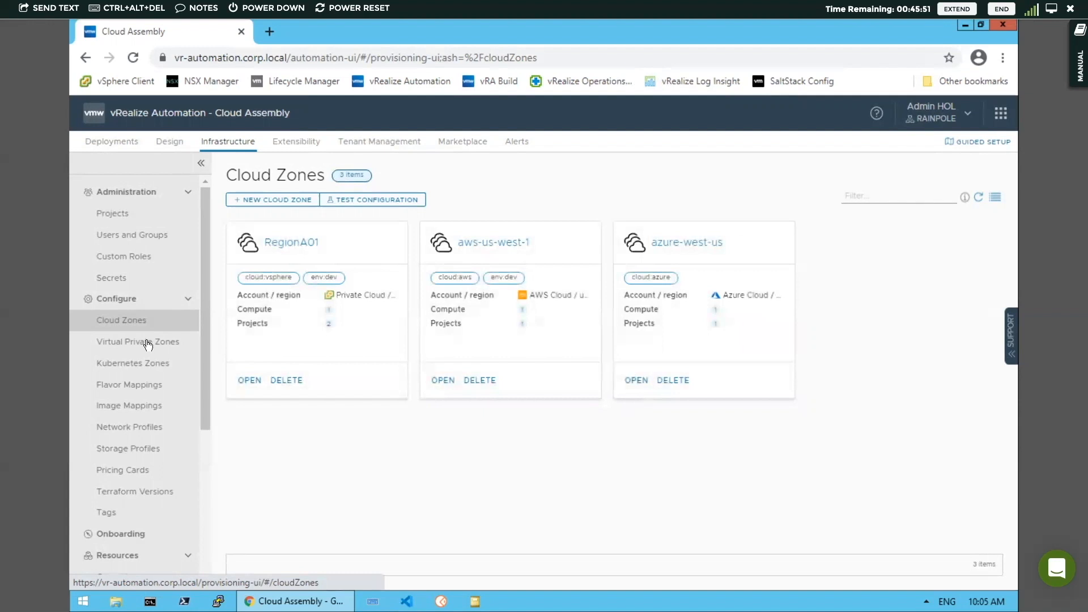
scroll(146, 358, "down", 4)
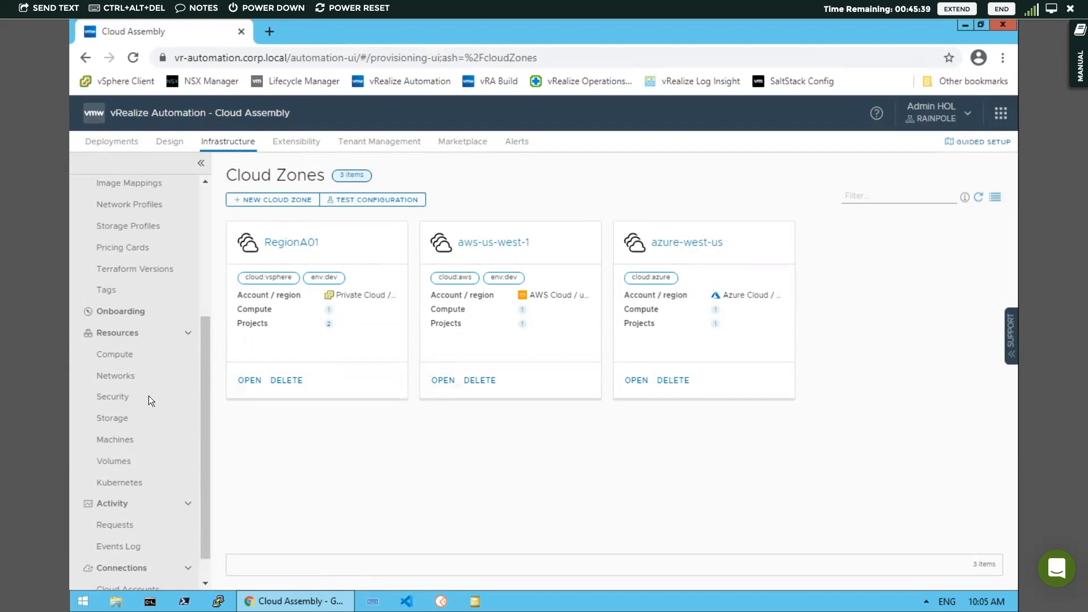
scroll(149, 397, "down", 1)
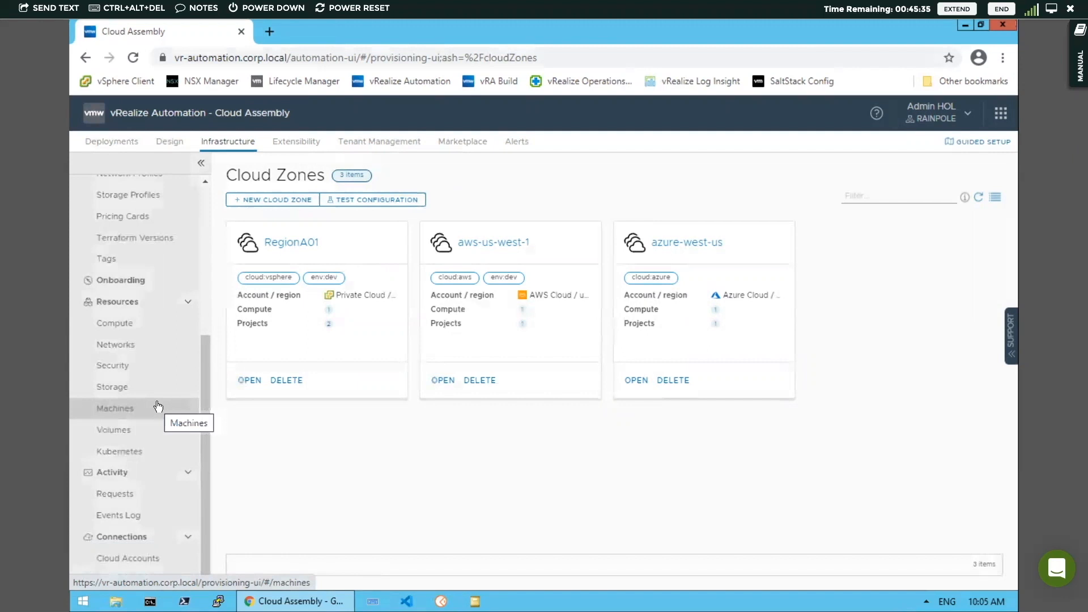
Browse the Extensibility events, event topics and workflows, then return to the cloud templates list
left_click(298, 143)
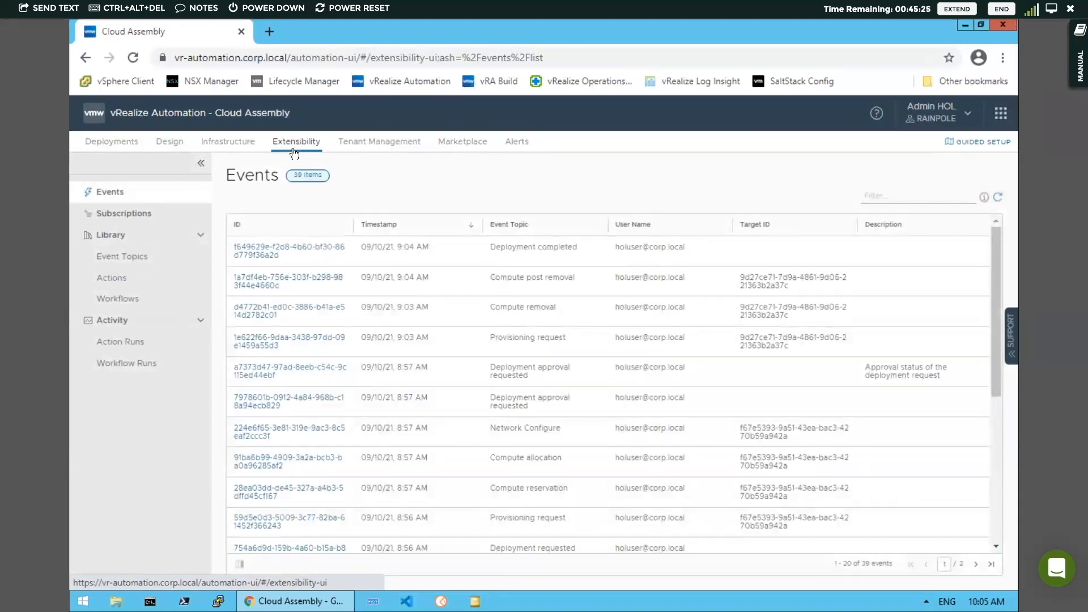
left_click(129, 259)
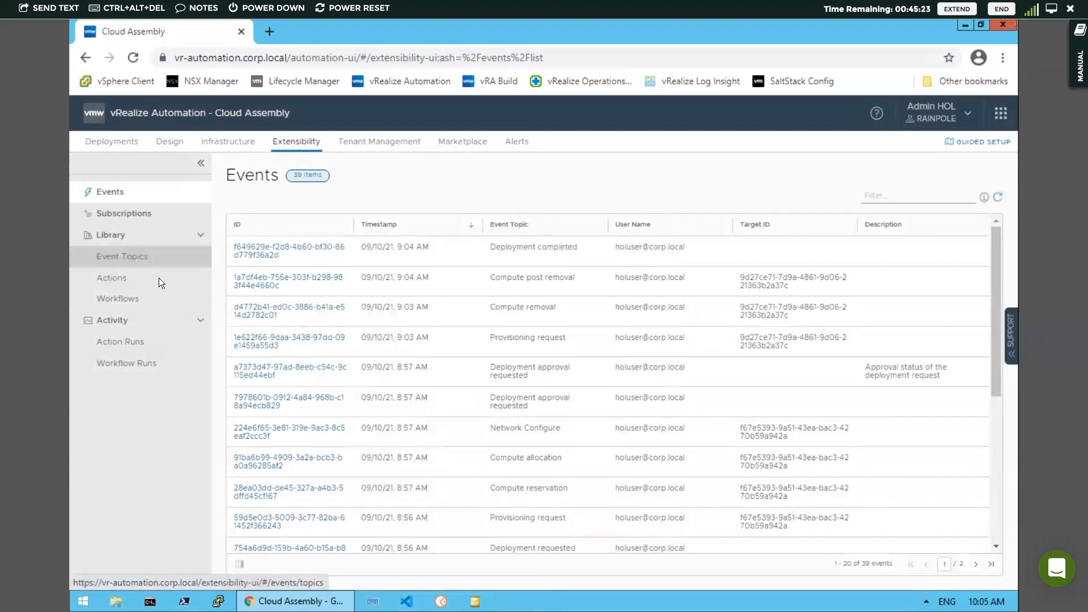
left_click(133, 305)
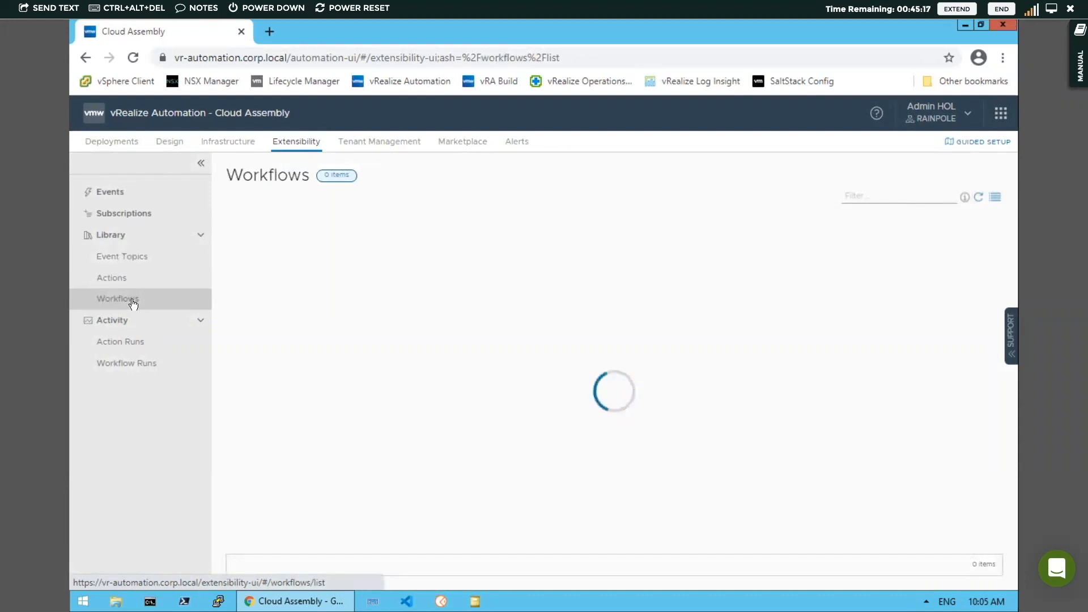
left_click(163, 142)
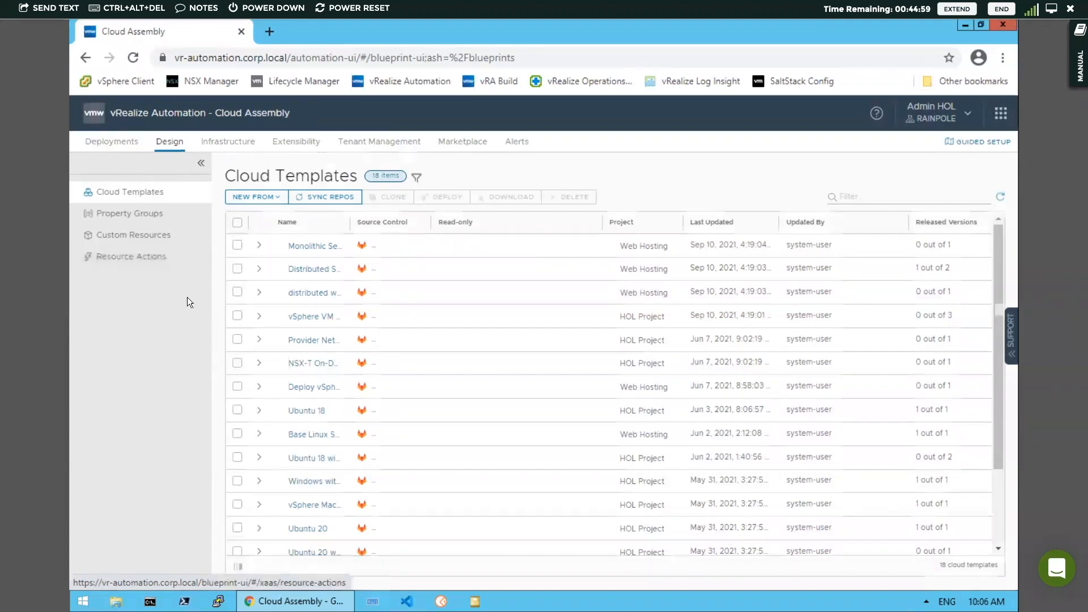
Create a blank-canvas cloud template named My First App in HOL Project
left_click(278, 197)
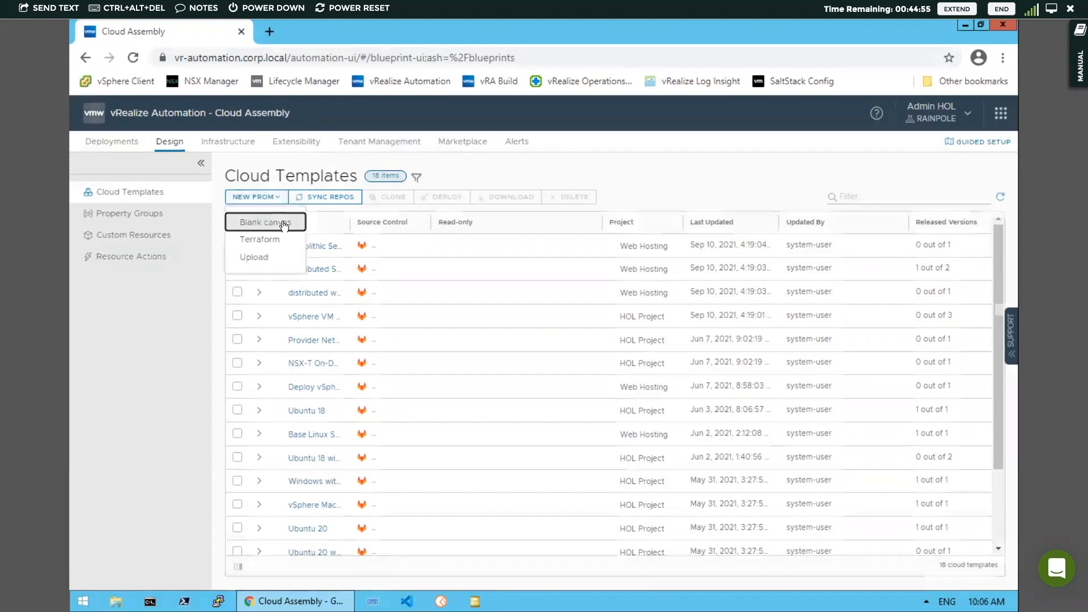
left_click(284, 225)
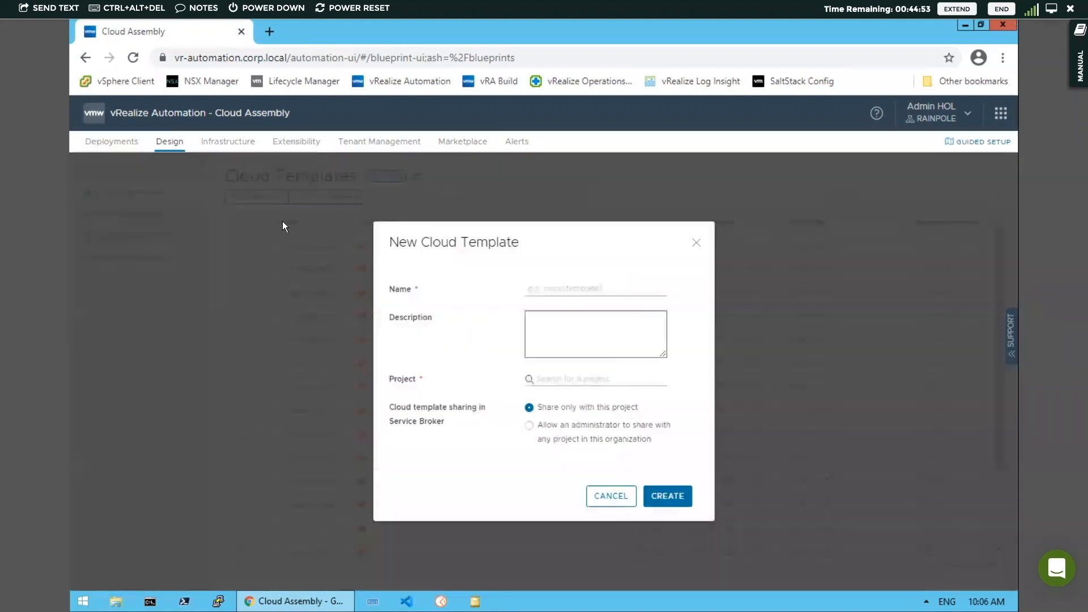
left_click(545, 289)
type("My First App")
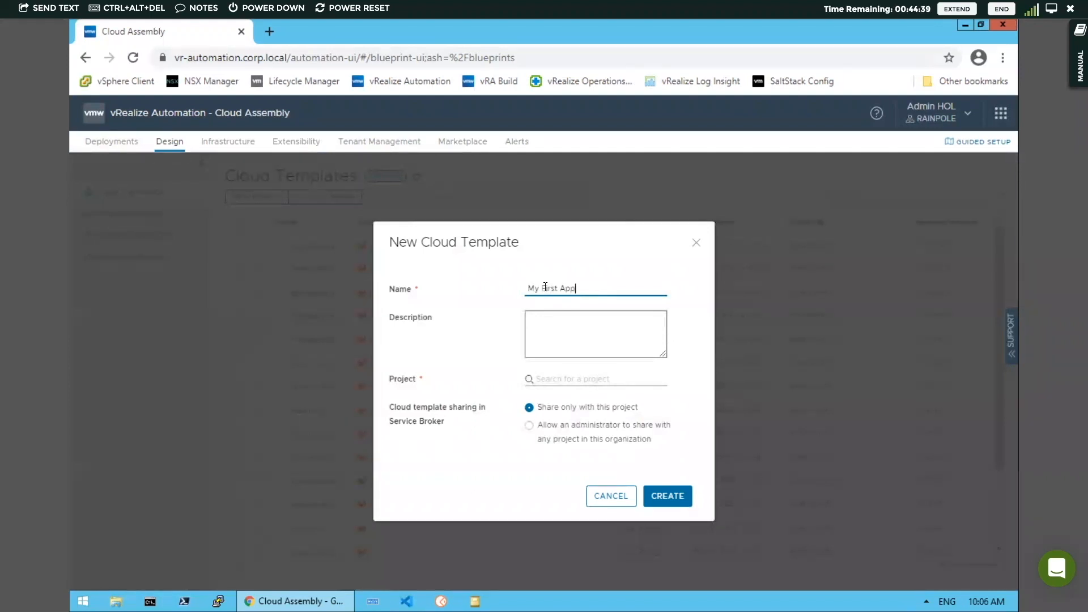
left_click(593, 378)
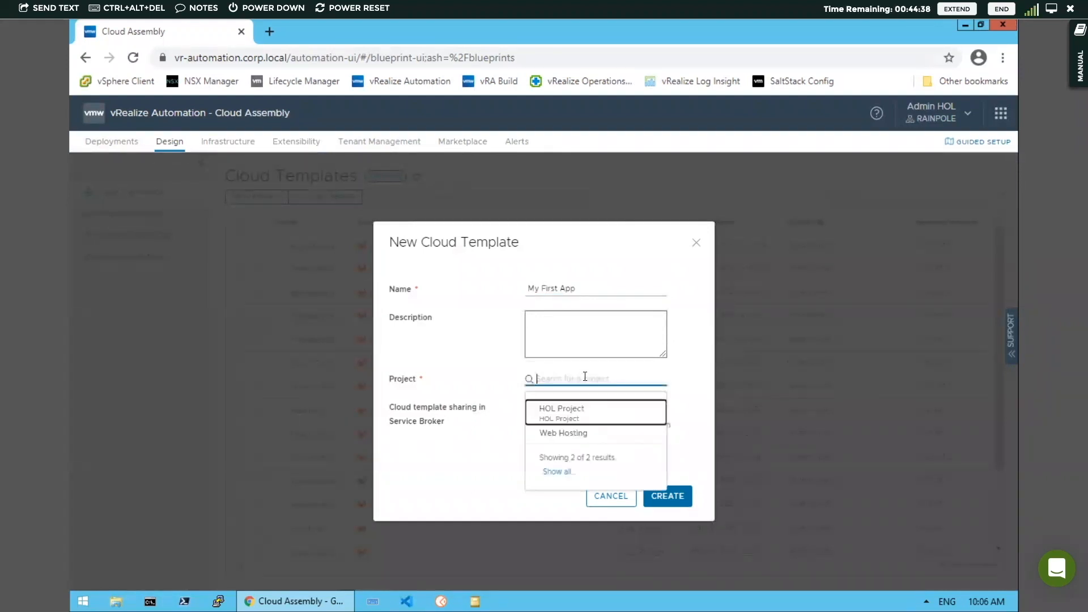
left_click(573, 414)
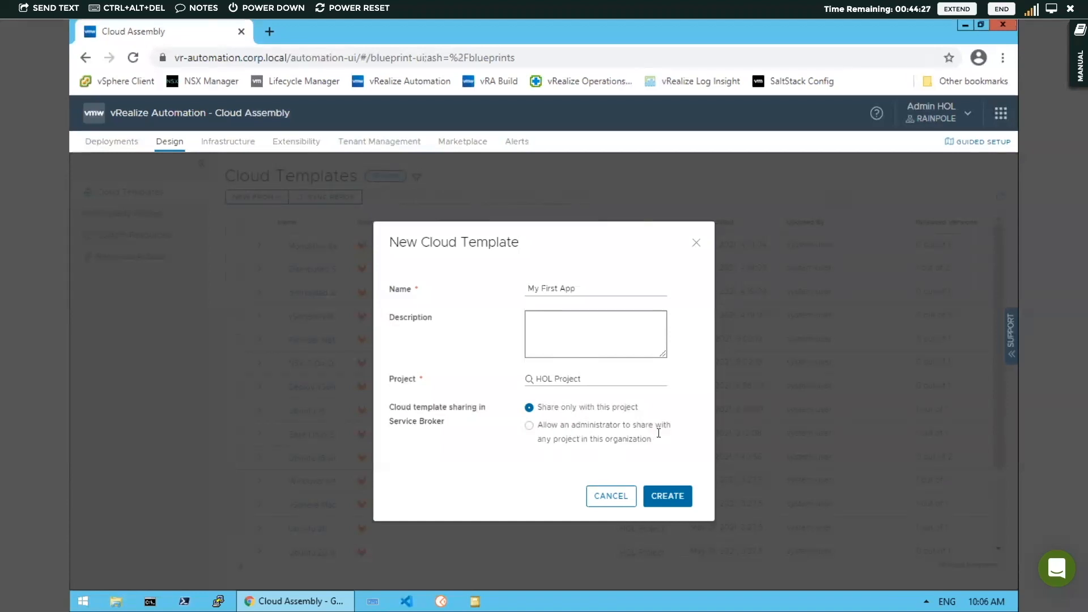
left_click(670, 501)
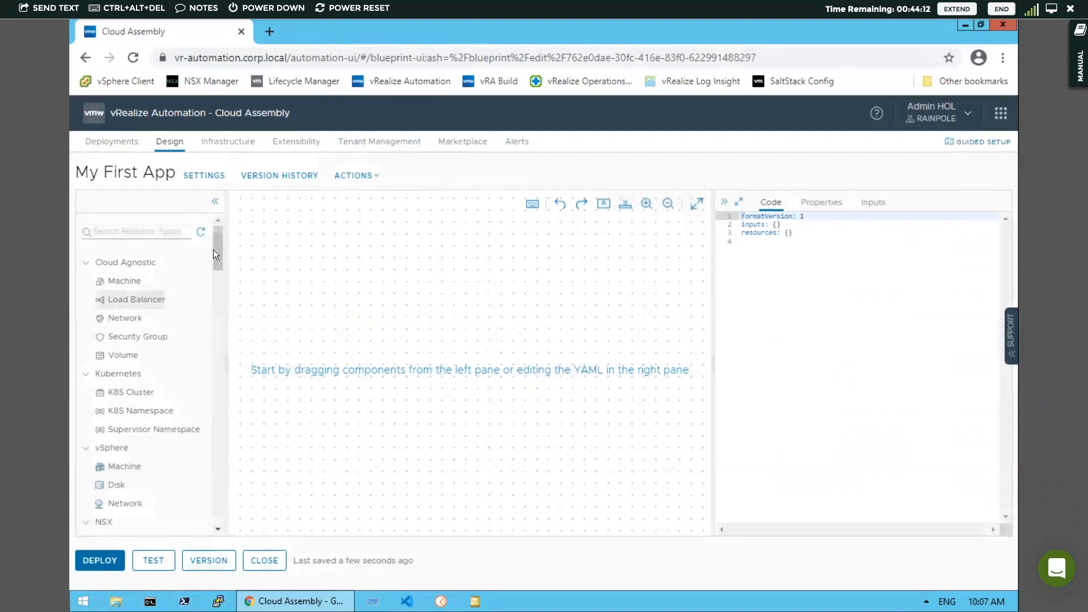
Browse the resource type palette and add a vSphere Machine to the design canvas
mouse_move(215, 249)
left_mouse_down()
mouse_move(217, 283)
mouse_move(215, 232)
mouse_move(213, 264)
left_mouse_up()
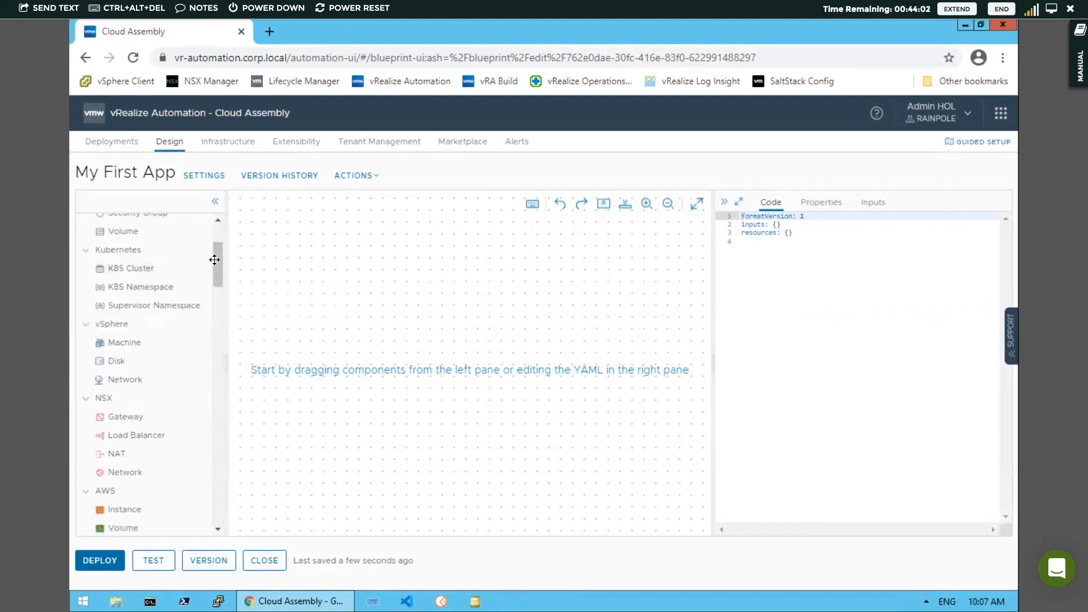
left_click_drag(217, 261, 214, 276)
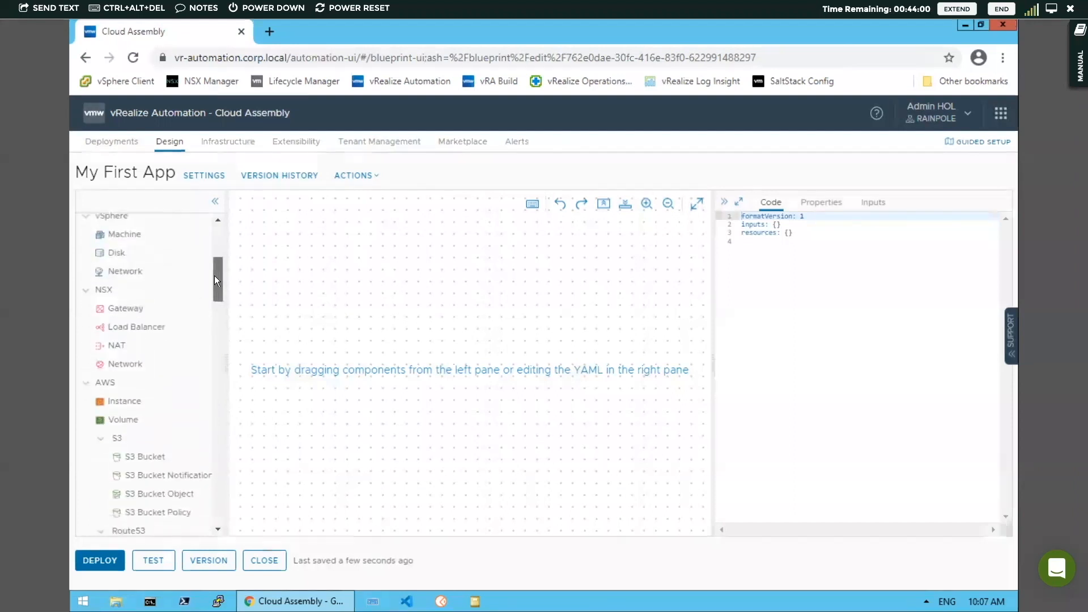
left_click_drag(214, 276, 218, 415)
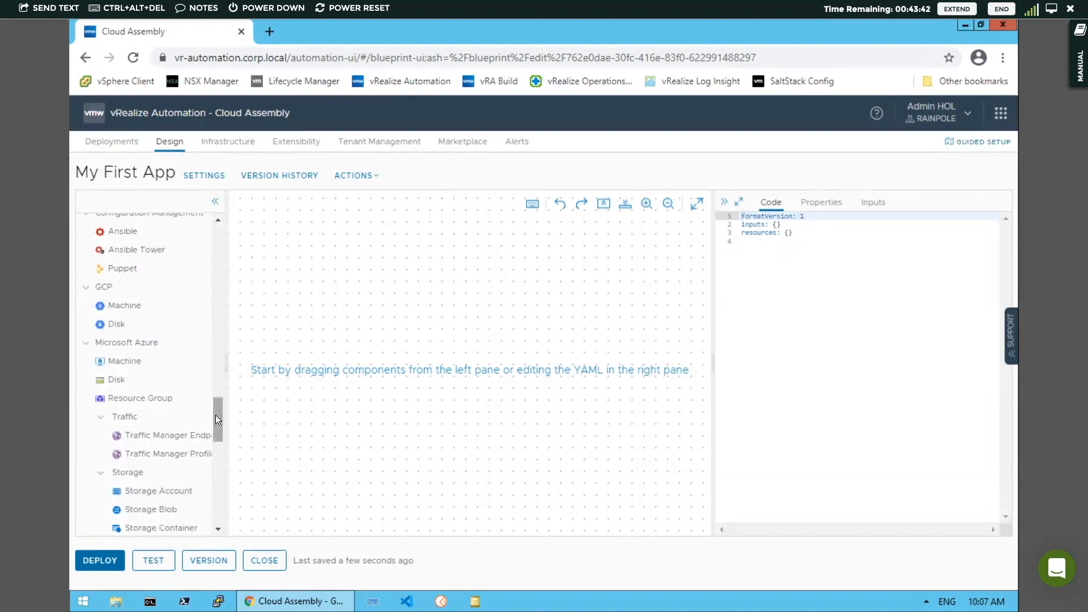
scroll(218, 418, "up", 1)
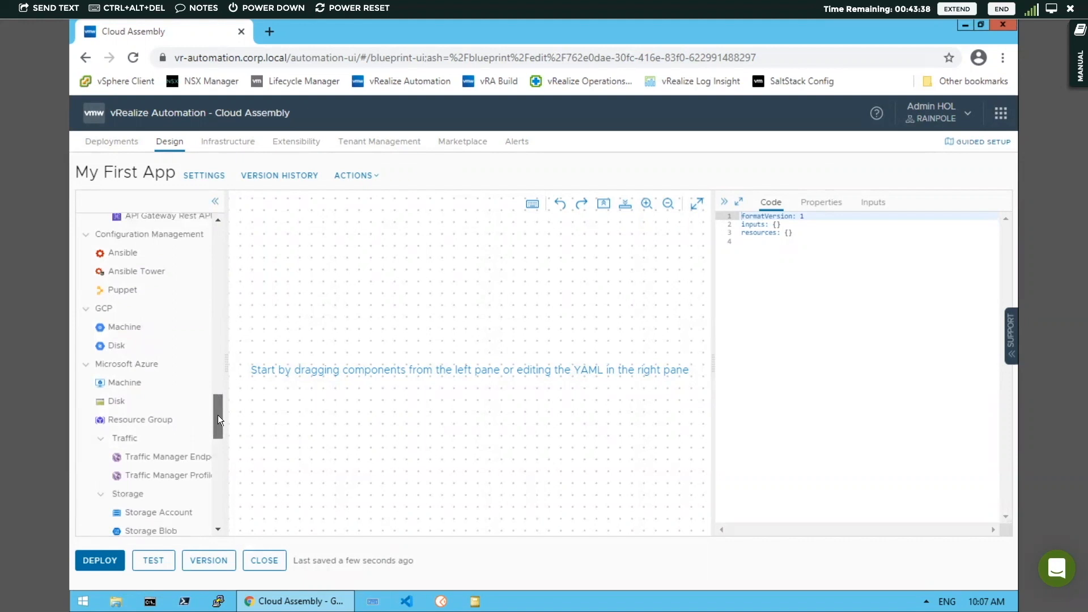
scroll(219, 419, "down", 1)
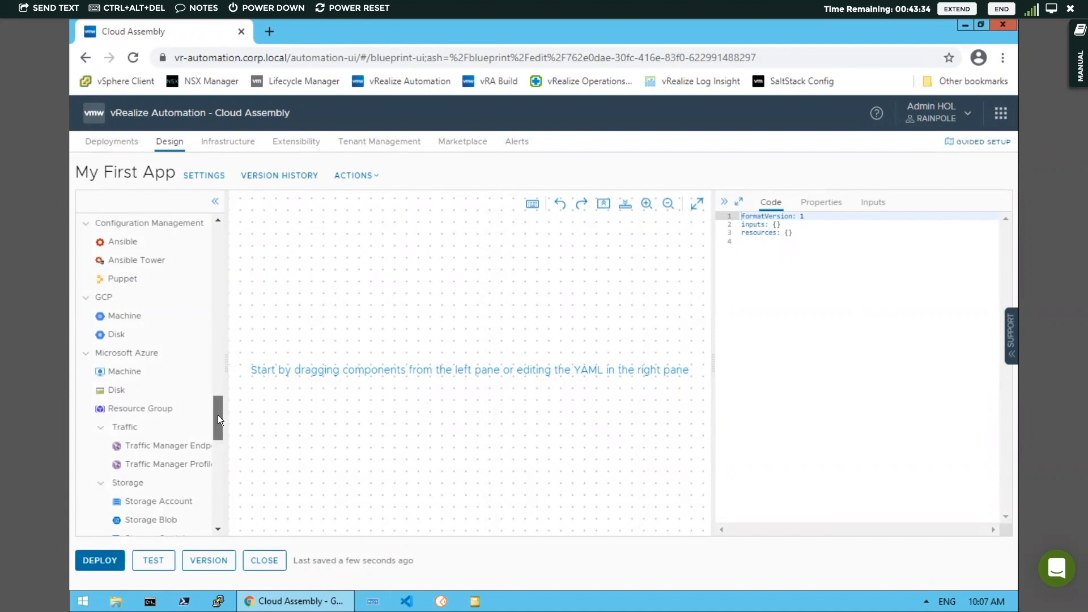
left_click_drag(218, 423, 222, 228)
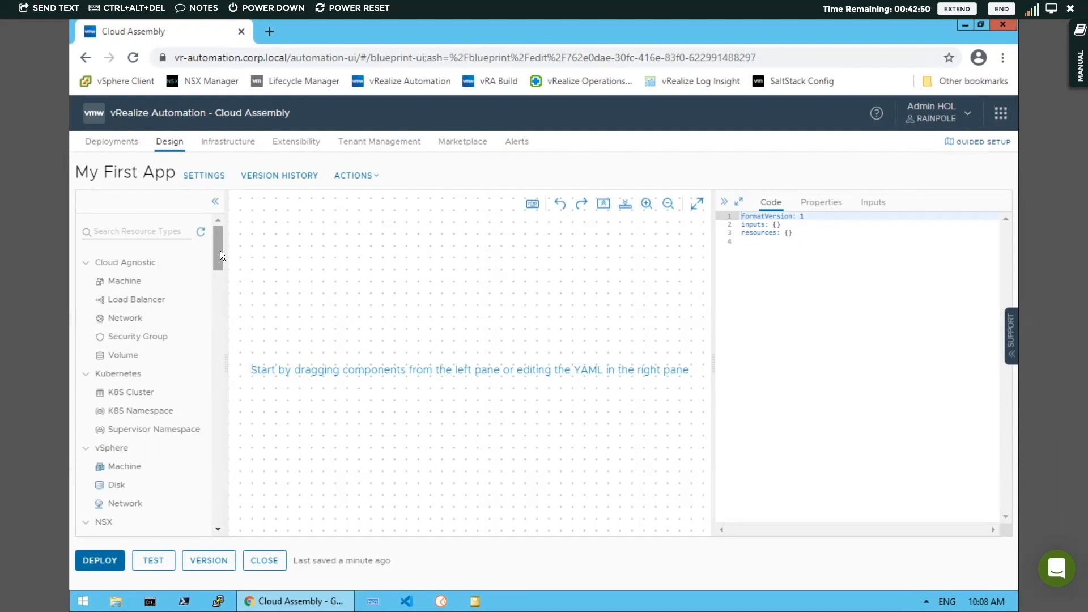
left_click_drag(220, 251, 211, 272)
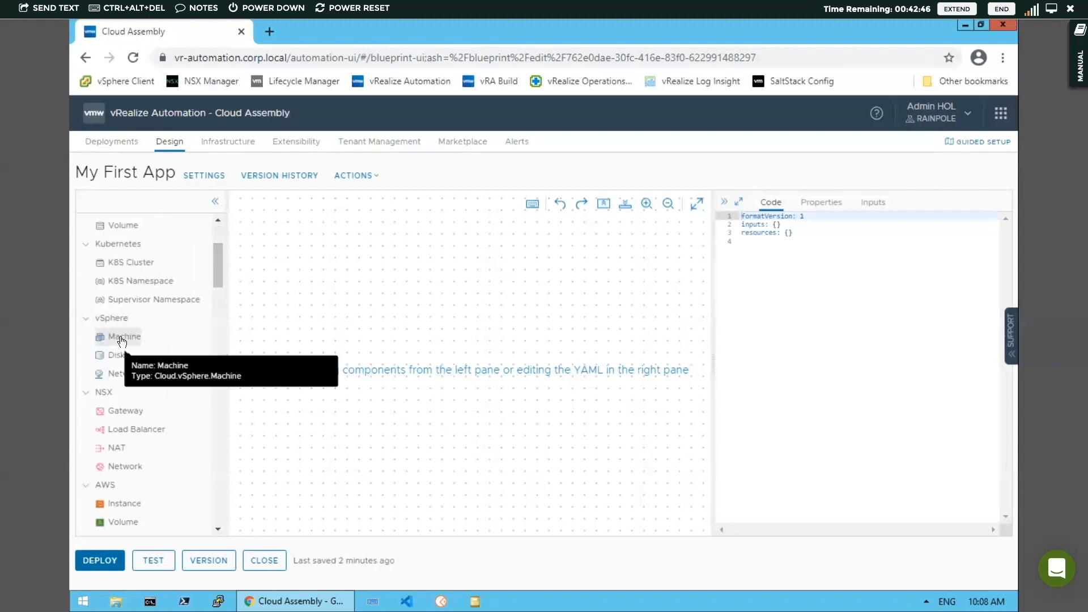
left_click_drag(121, 340, 433, 348)
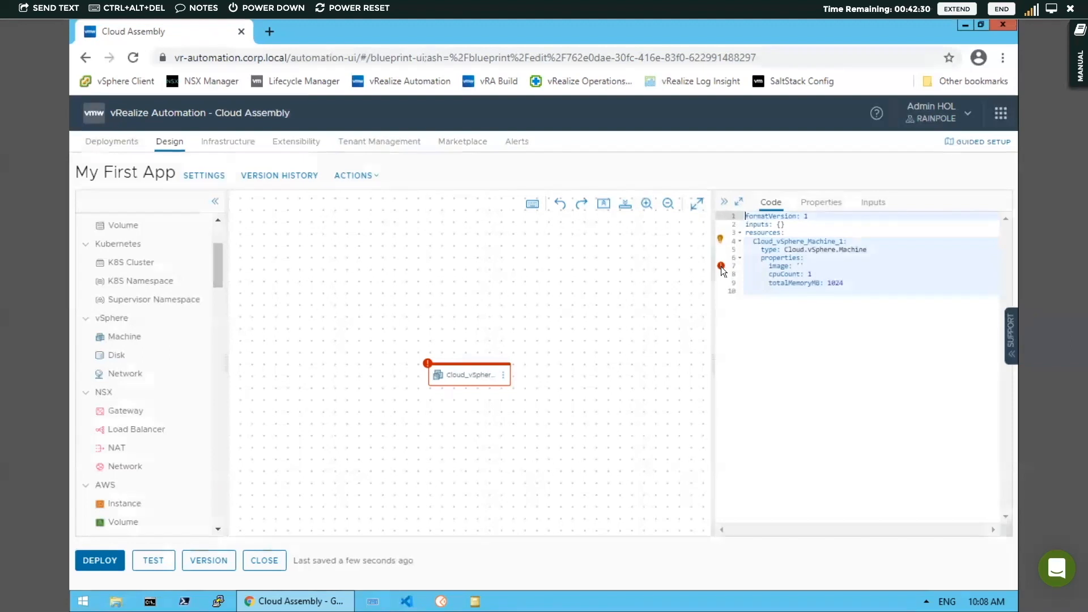
Set the vSphere machine's image property to Ubuntu18 in the YAML code editor
mouse_move(721, 266)
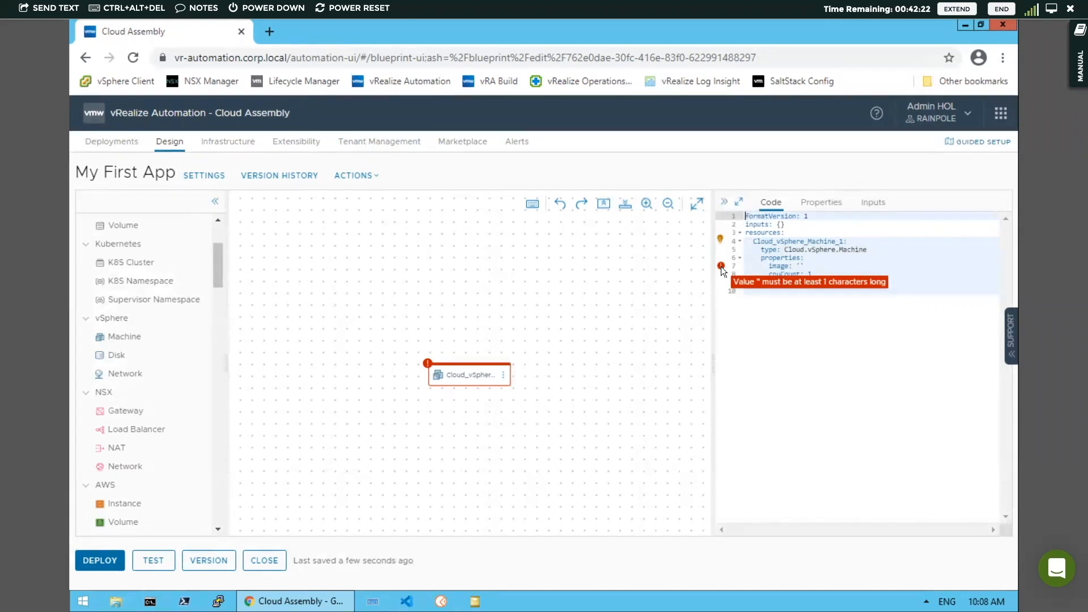
left_click(800, 266)
key("ctrl+space")
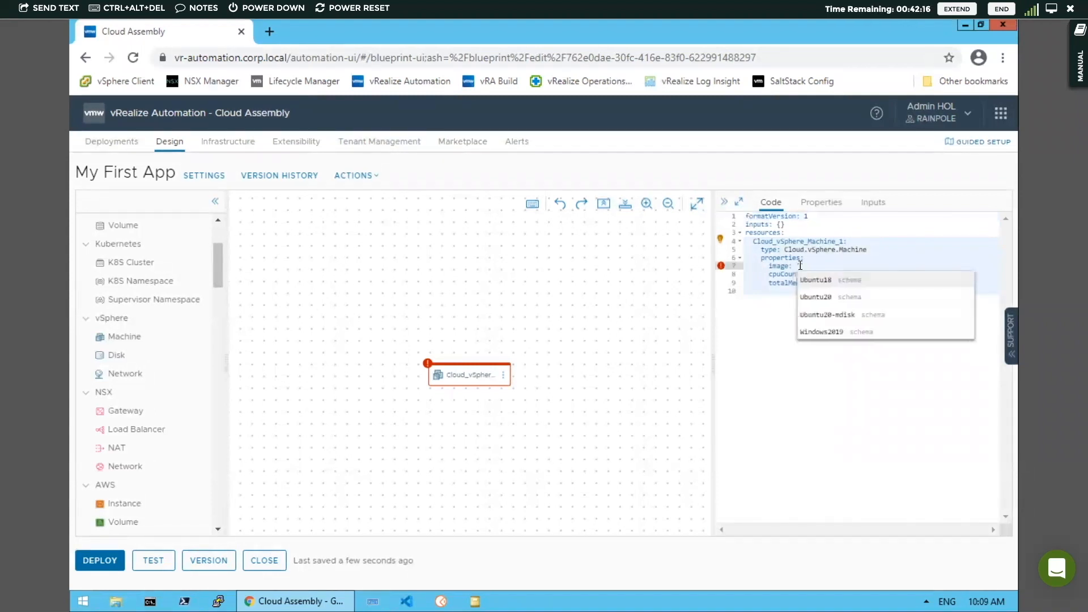
type("''")
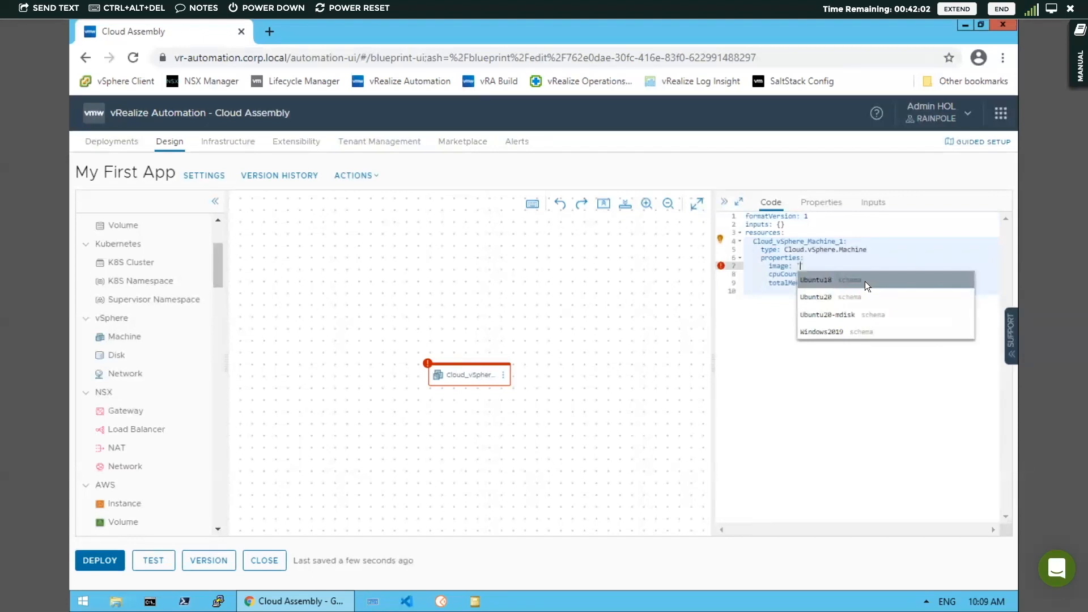
left_click(823, 280)
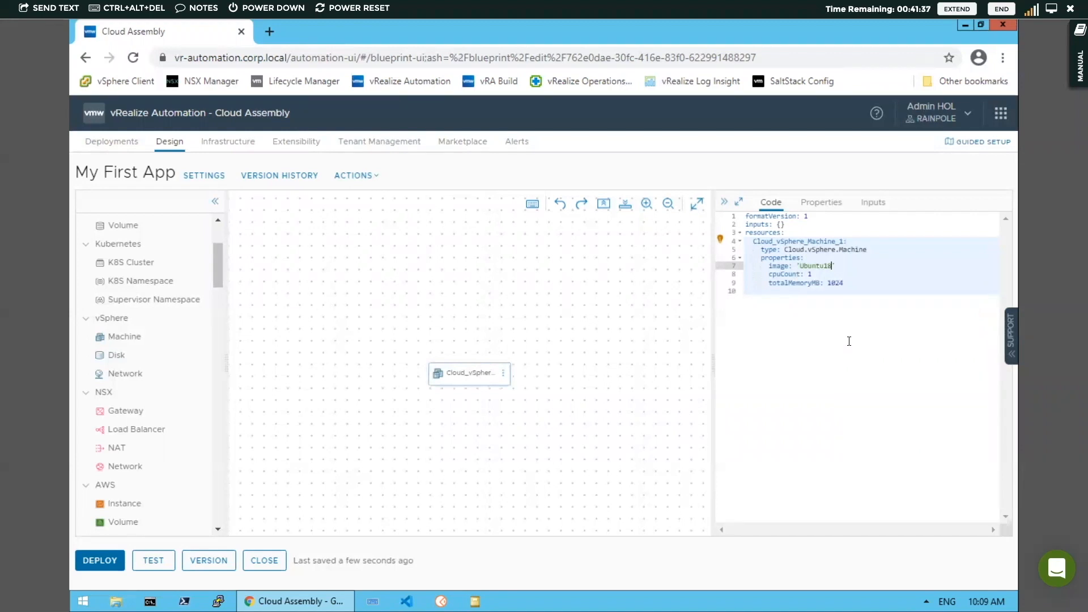
Add a constraints entry to the machine with the tag compute:vsphere
left_click(852, 282)
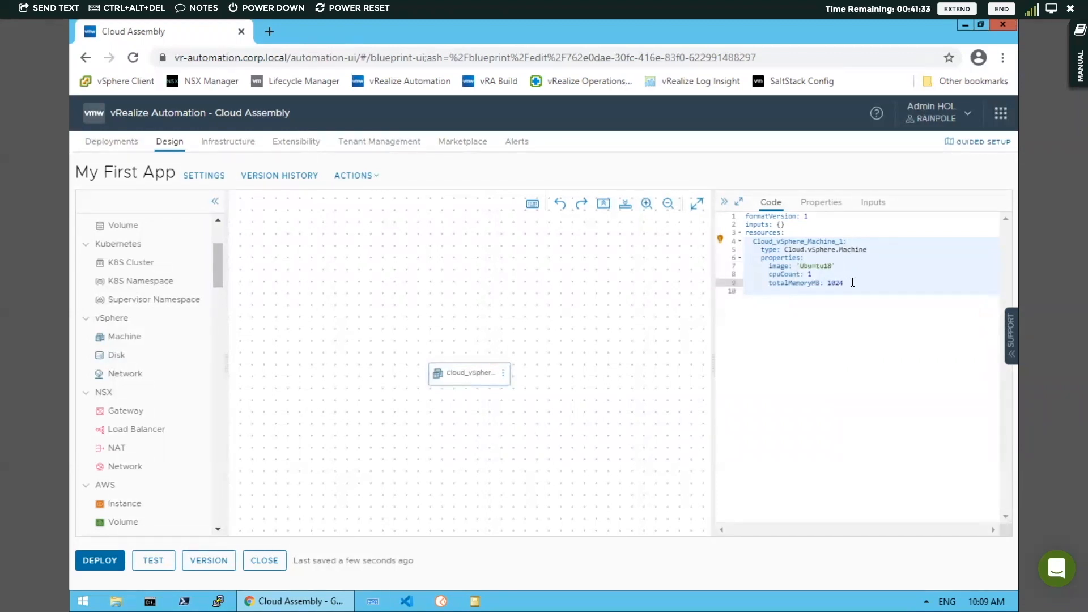
key("Return")
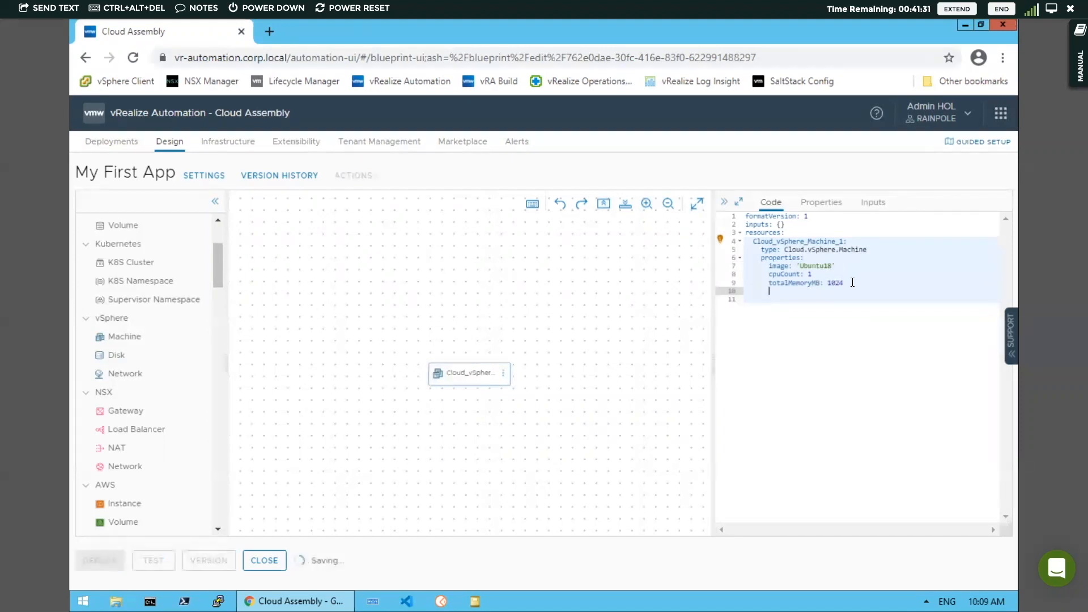
key("ctrl+space")
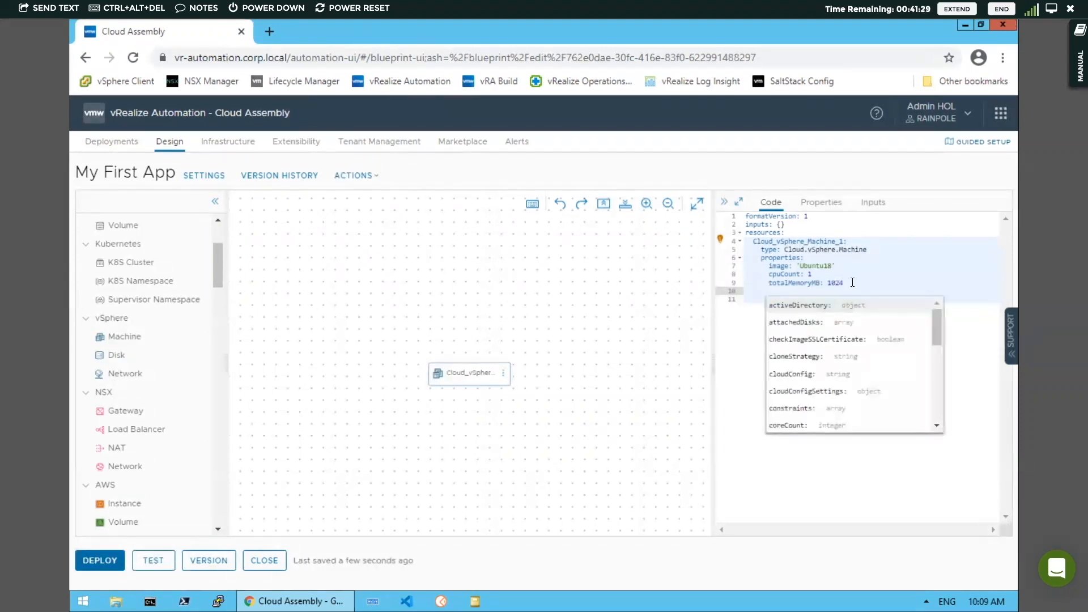
type("con")
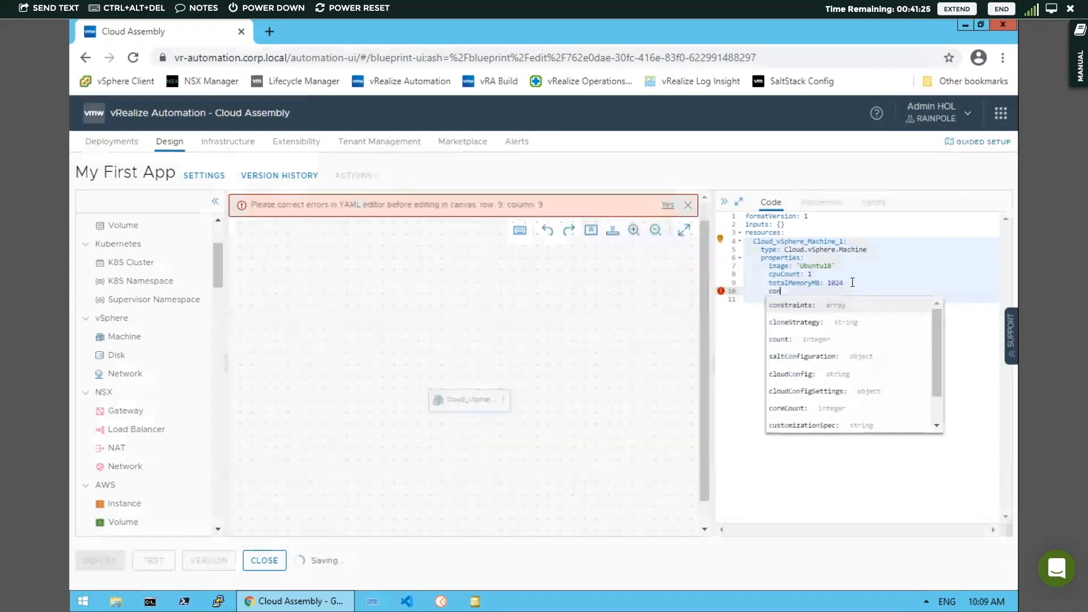
key("Return")
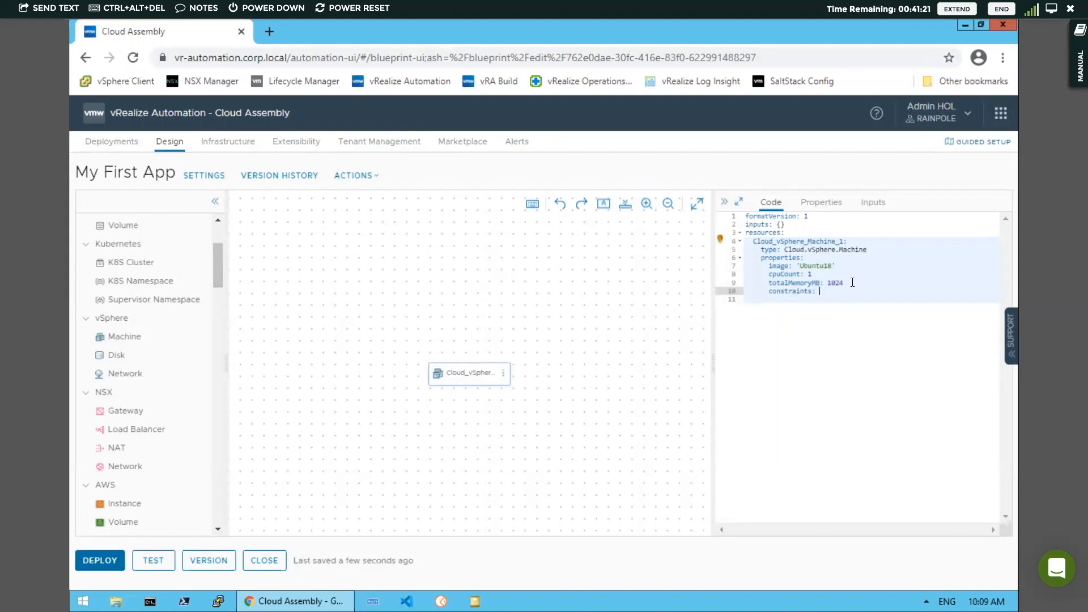
key("Return")
type("-")
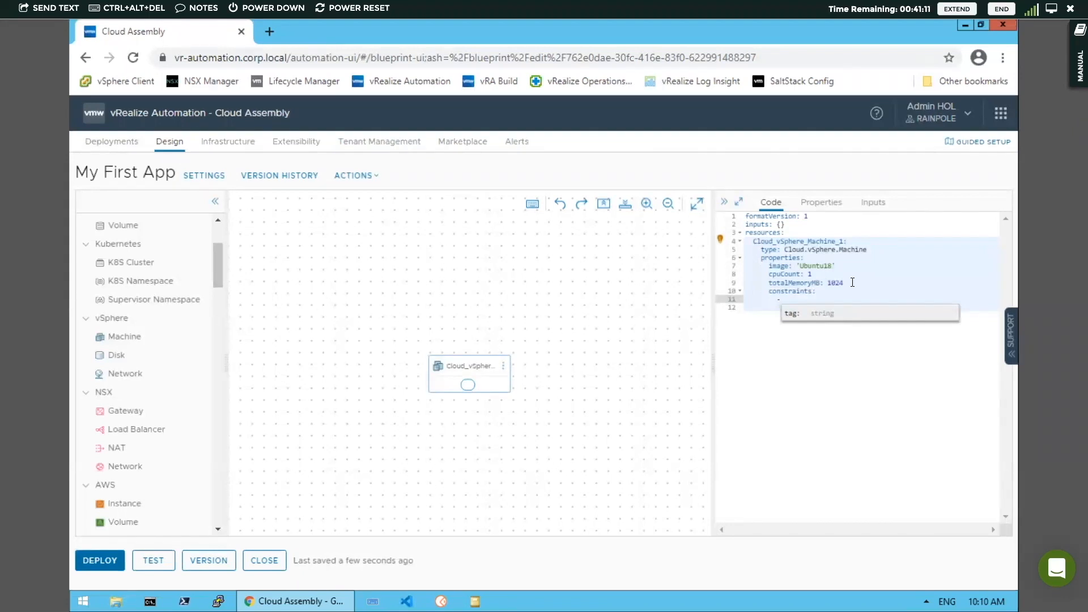
left_click(823, 313)
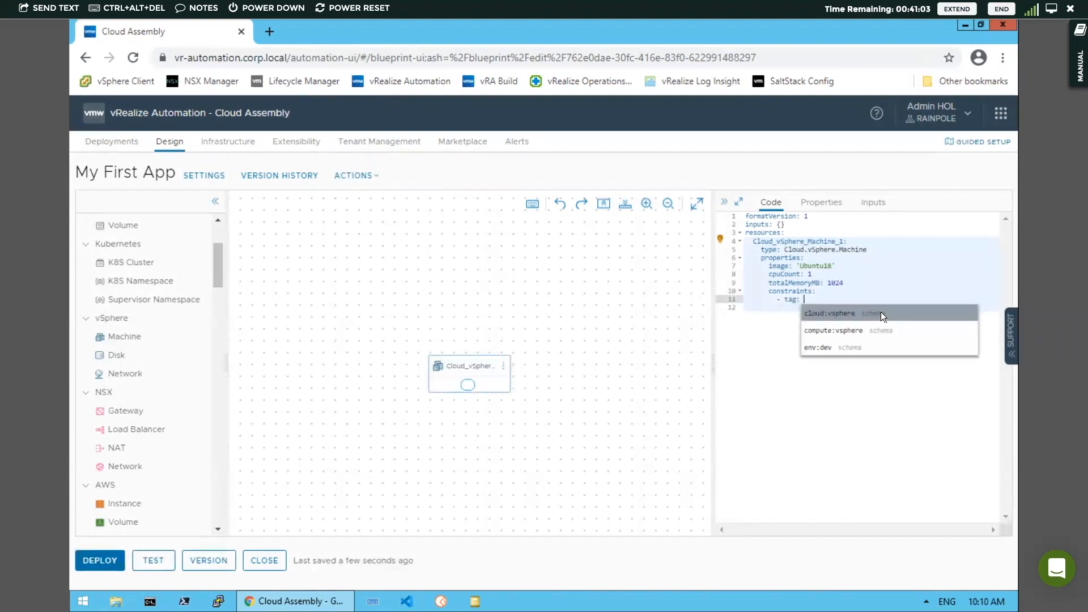
left_click(854, 329)
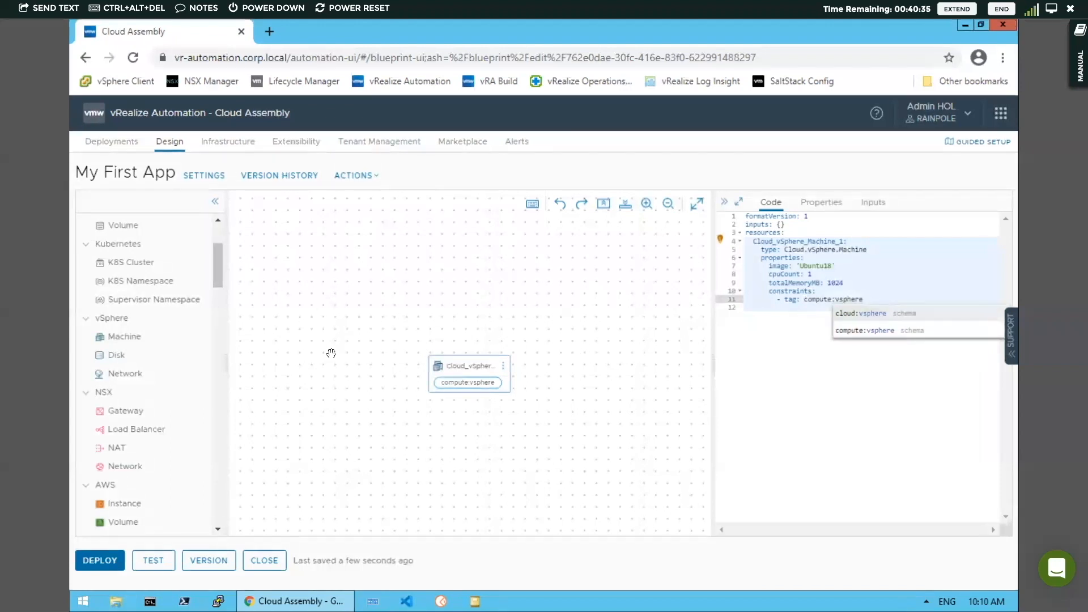
Add a vSphere Network resource to the design canvas
scroll(220, 272, "up", 1)
scroll(201, 385, "down", 1)
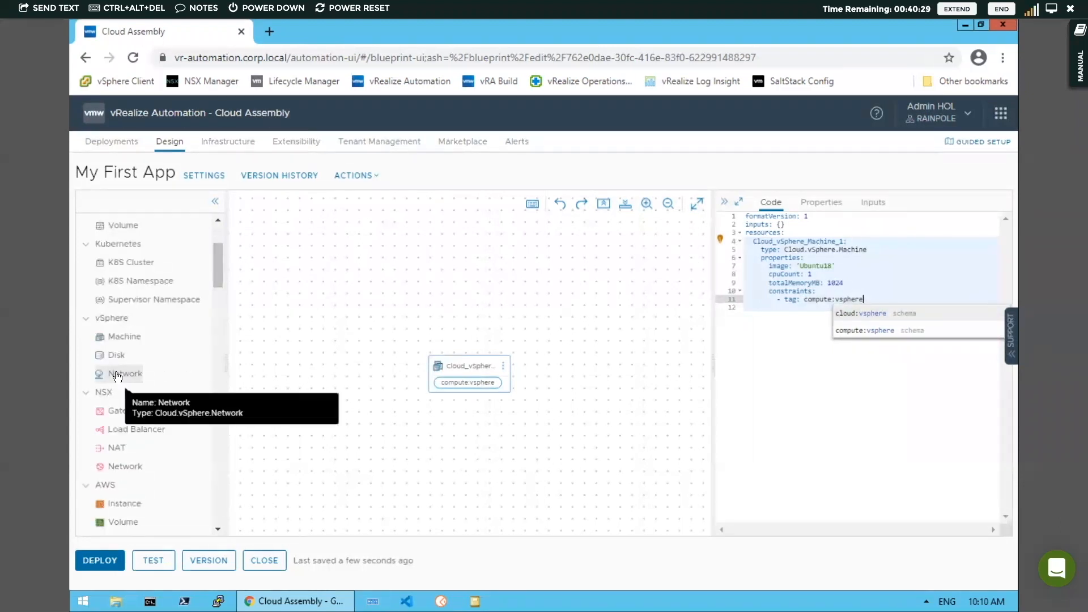
left_click_drag(118, 377, 426, 412)
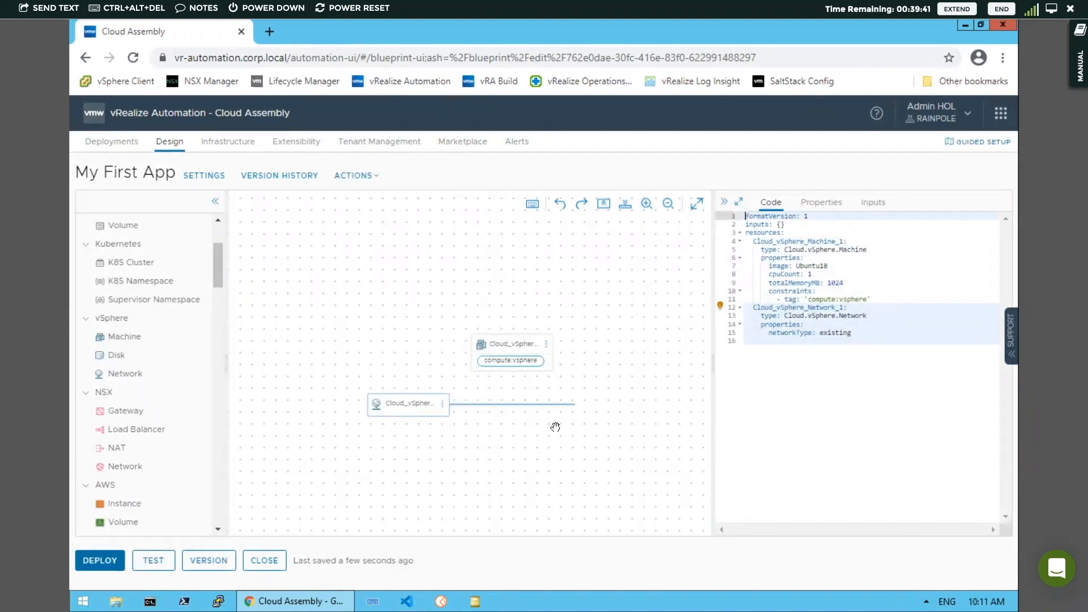
Add a constraints entry to the network with the tag net:vsphere
left_click(856, 334)
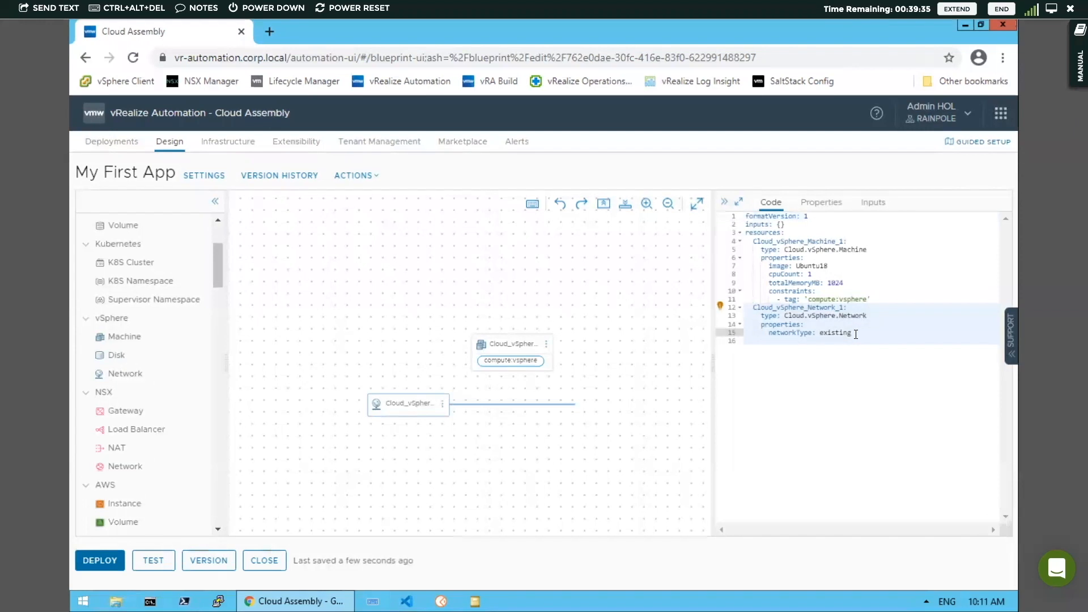
key("Return")
type("co")
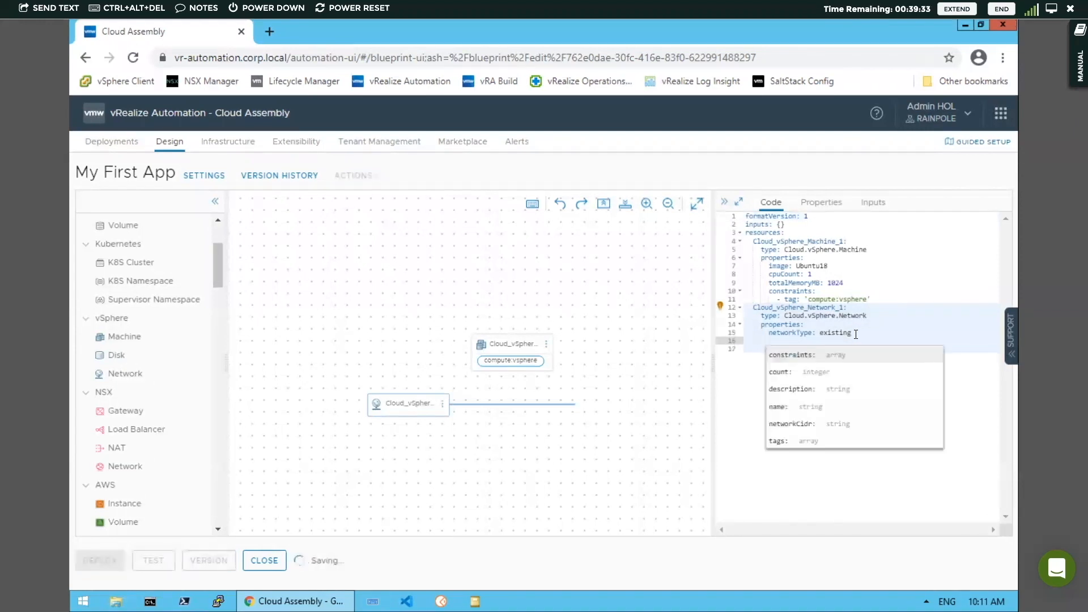
type("n")
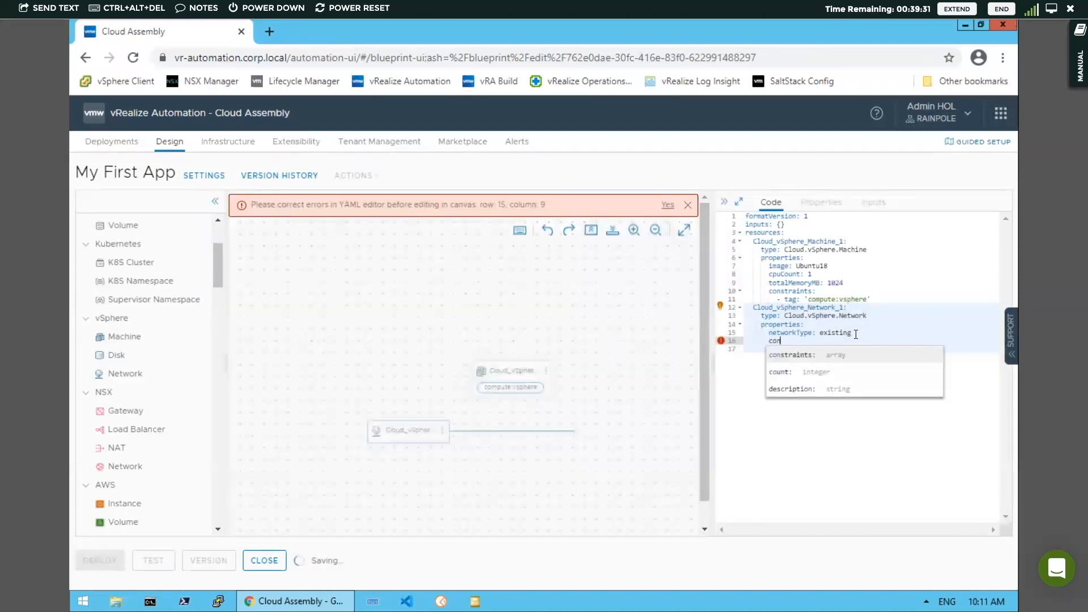
key("Return")
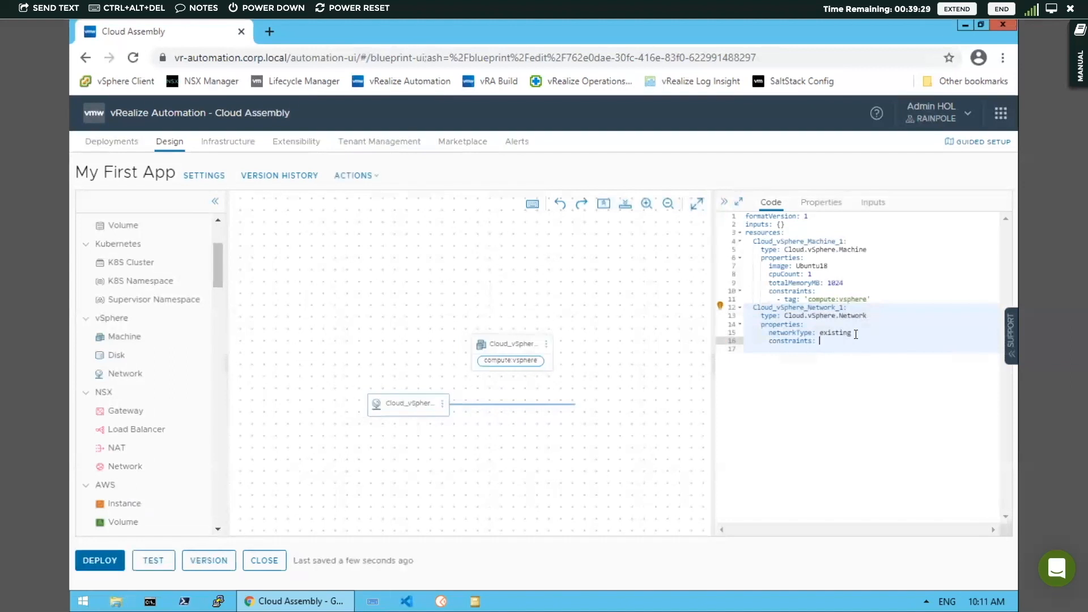
key("Return")
type("-")
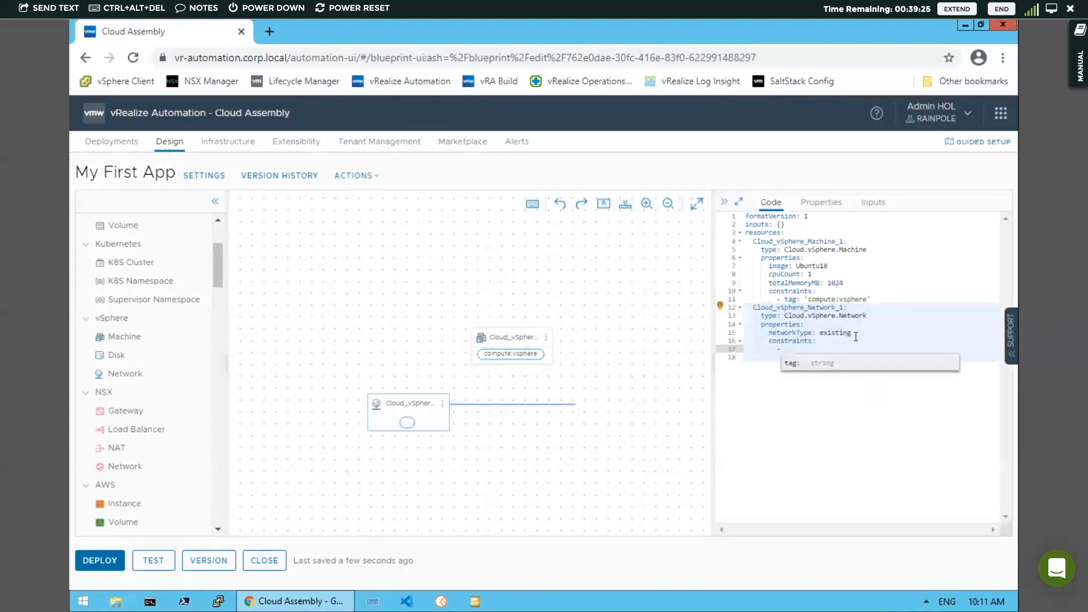
key("Return")
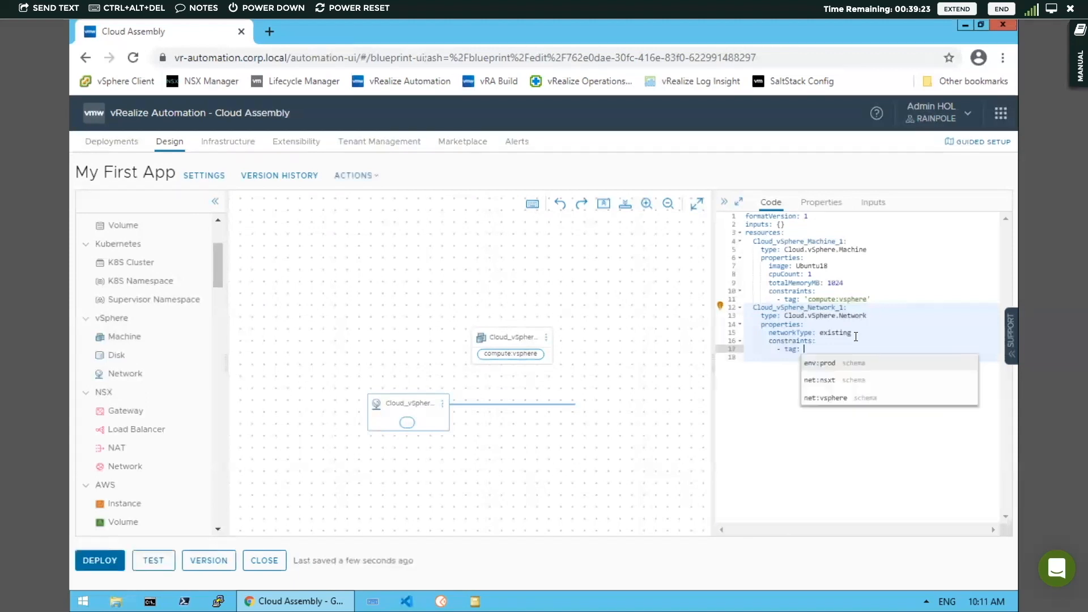
key("Escape")
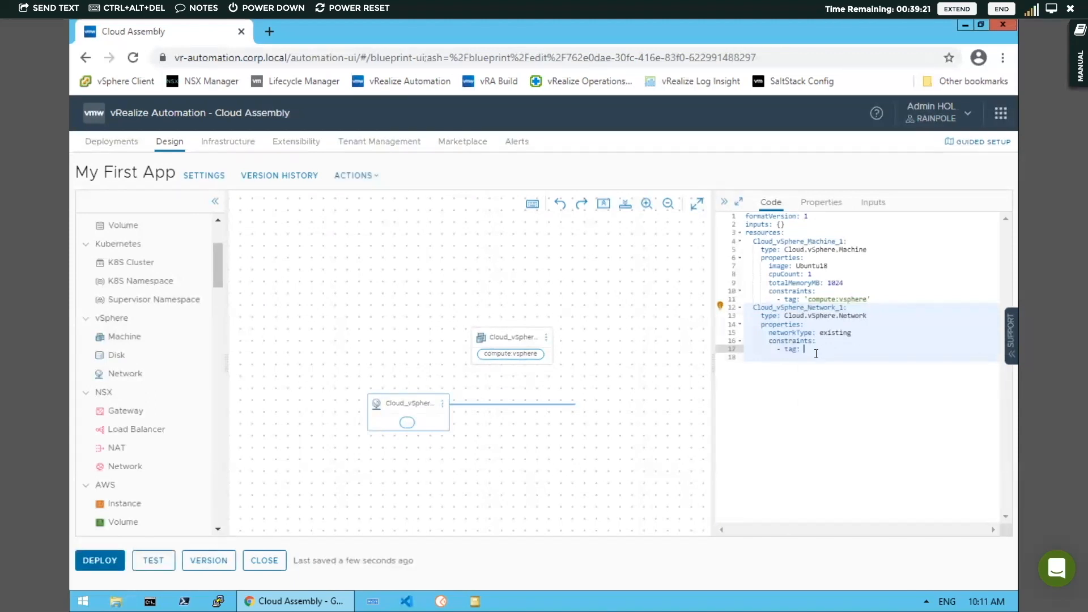
key("ctrl+space")
left_click(830, 395)
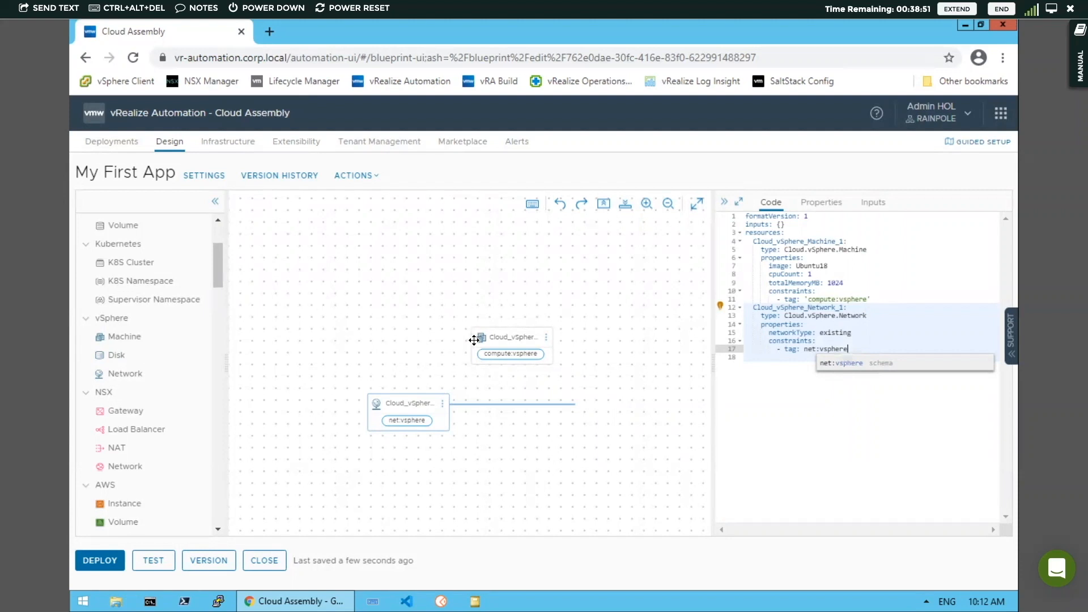
Connect the vSphere machine to the vSphere network on the canvas and review the network's optional parameters
left_click_drag(471, 339, 452, 410)
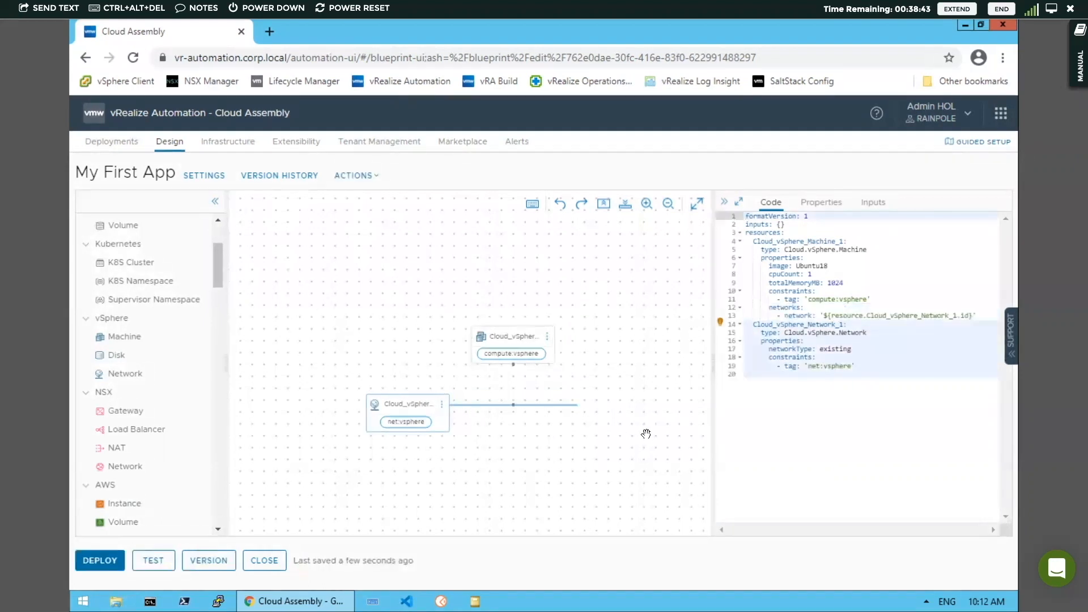
left_click(721, 323)
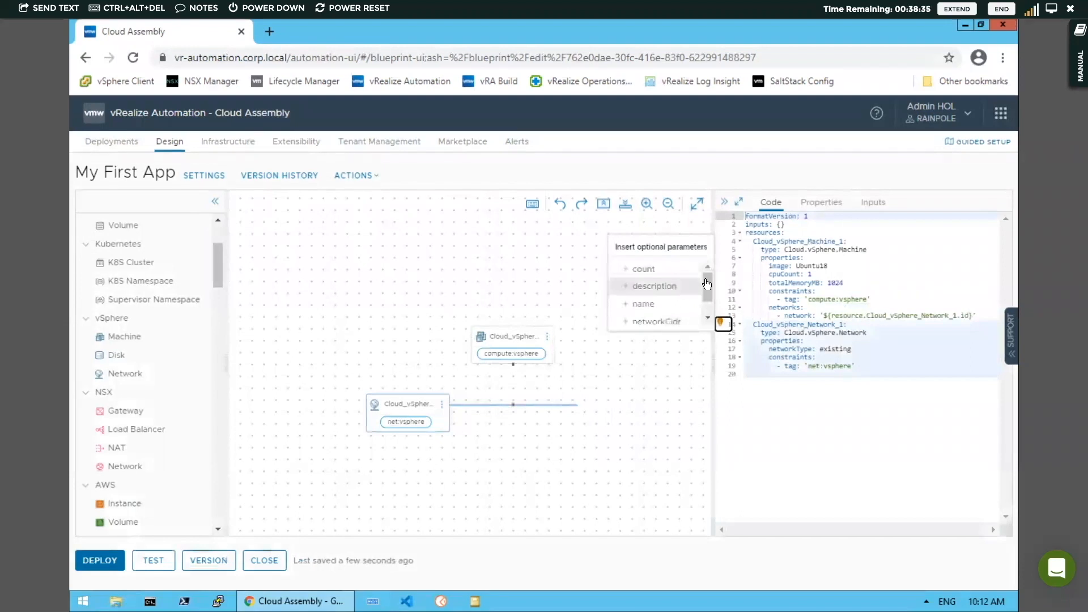
left_click_drag(705, 279, 693, 313)
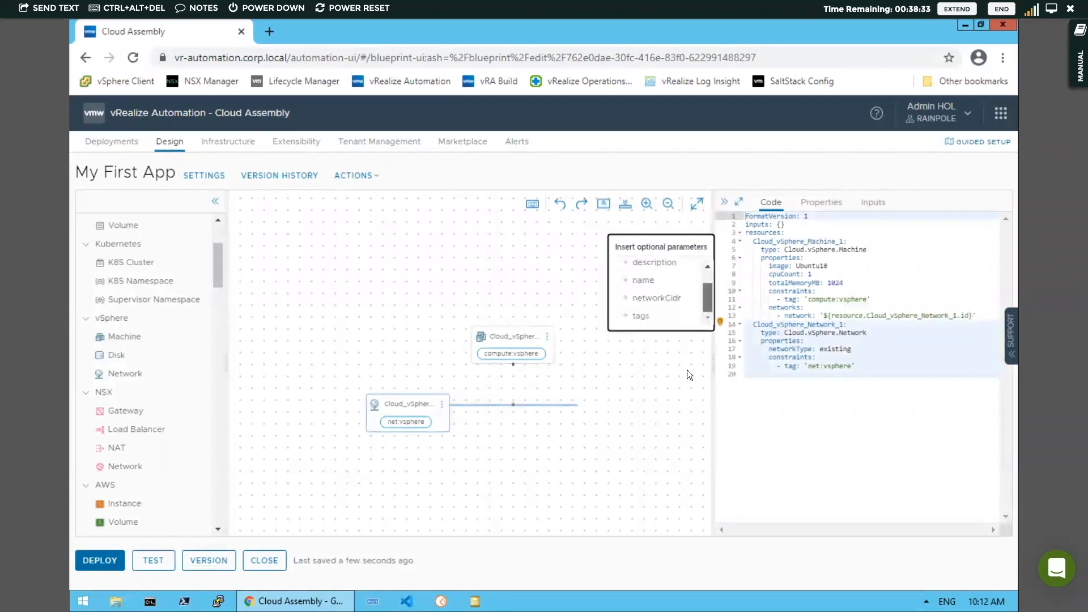
left_click(672, 377)
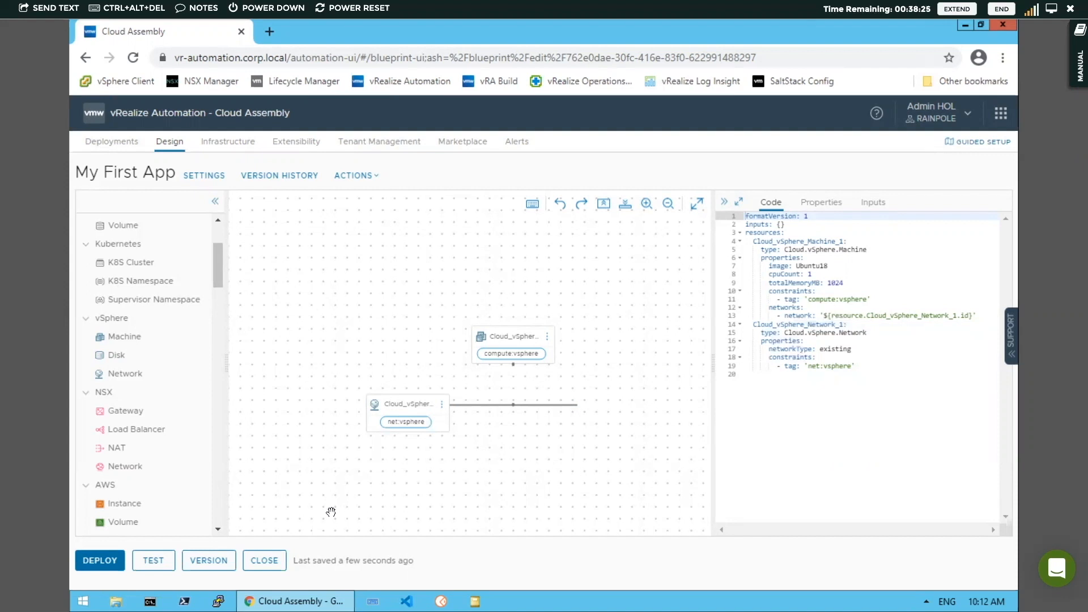
Create version 1 of the cloud template with the change log Initial Configuration
left_click(208, 562)
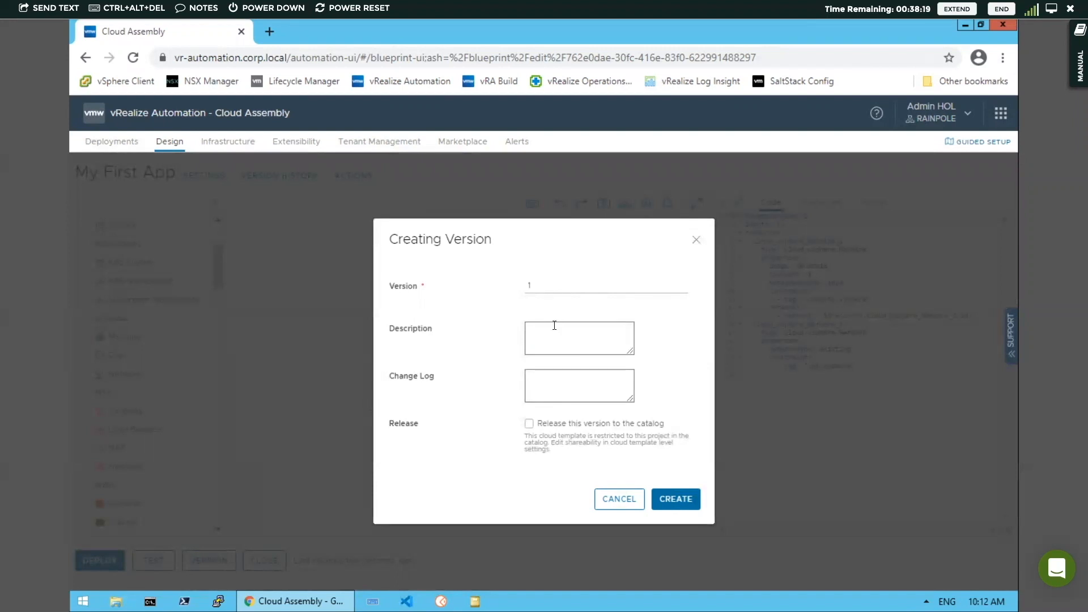
left_click(536, 330)
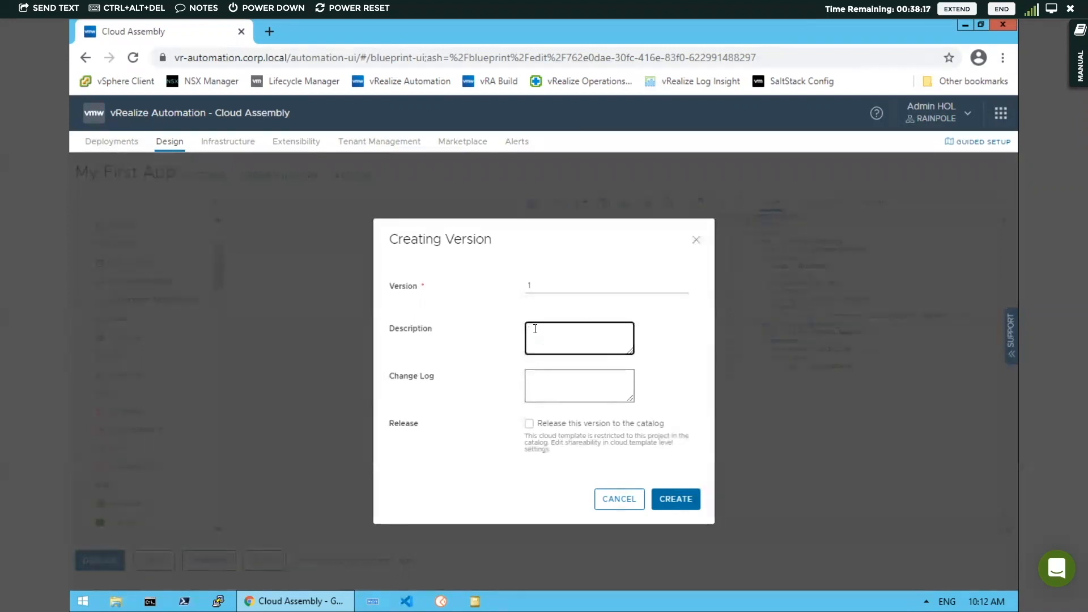
left_click(534, 383)
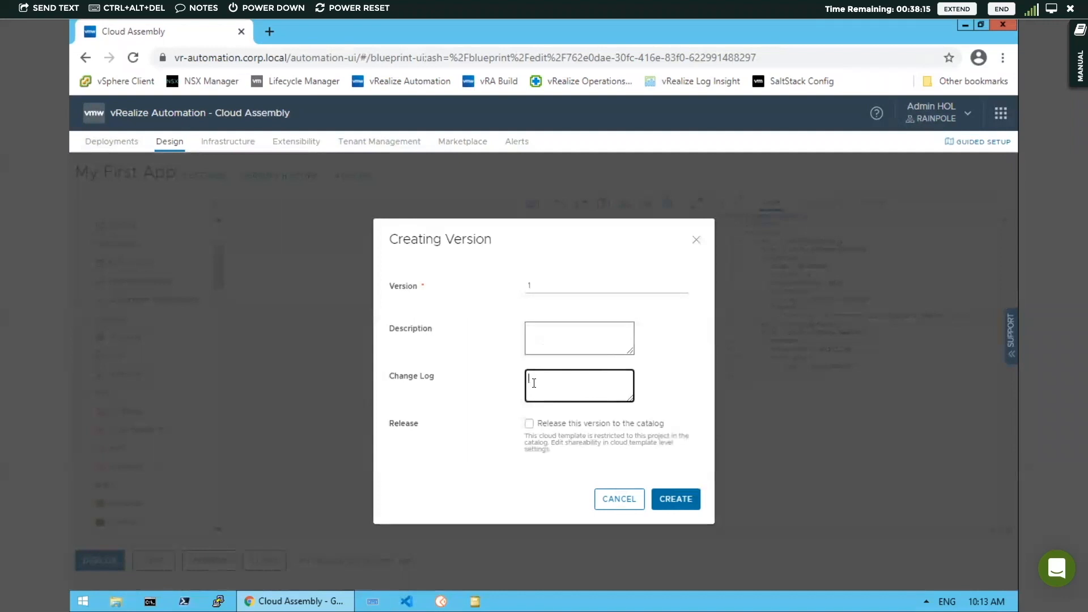
type("Initial Configuration")
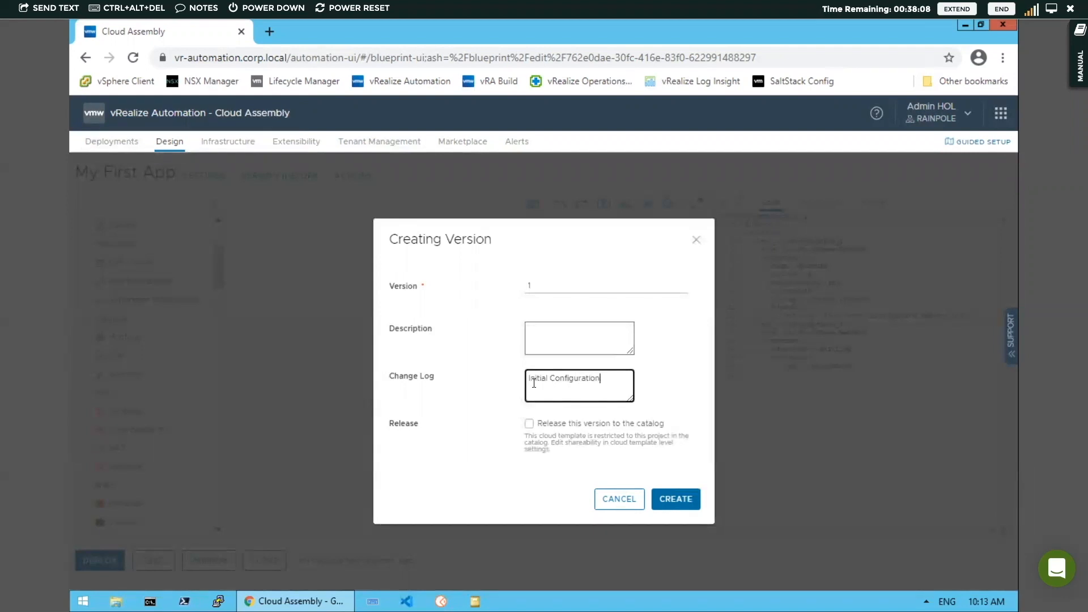
left_click(676, 503)
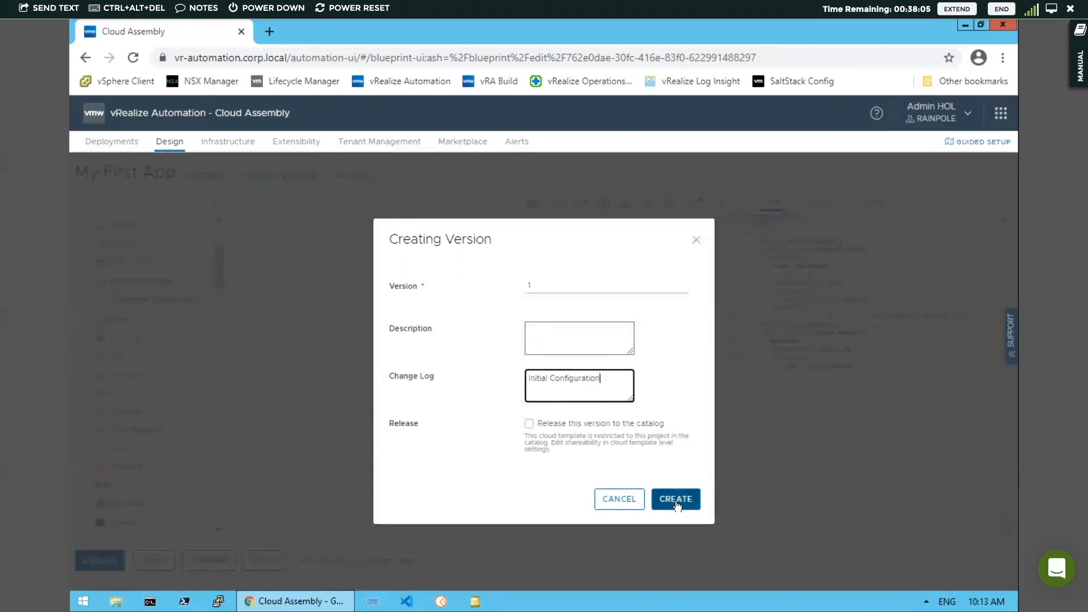
left_click(676, 502)
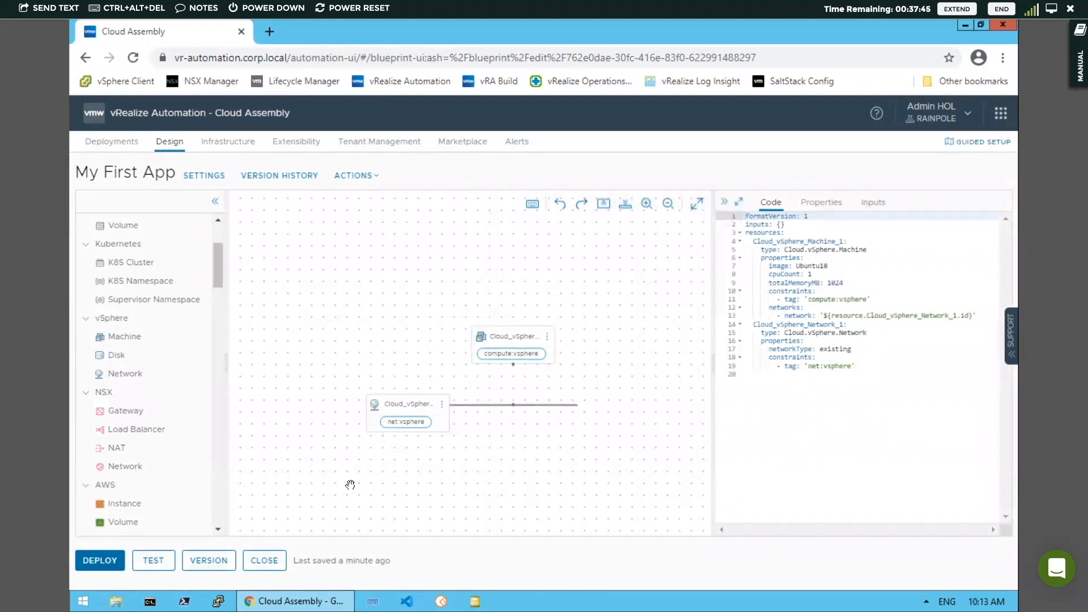
Test the cloud template and review the test results for the machine and network
left_click(153, 561)
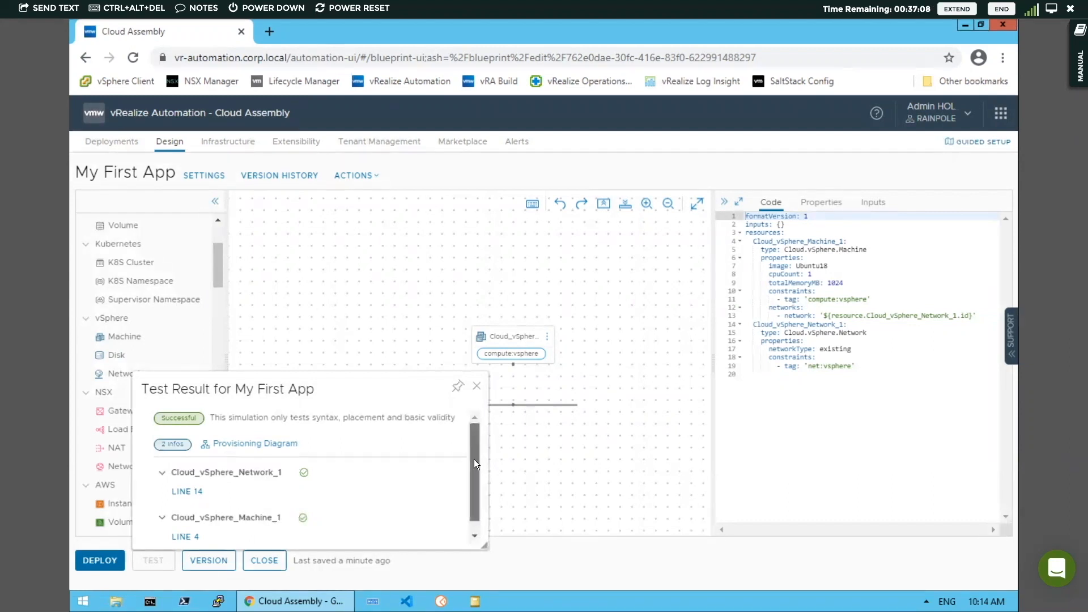
left_click_drag(474, 458, 475, 474)
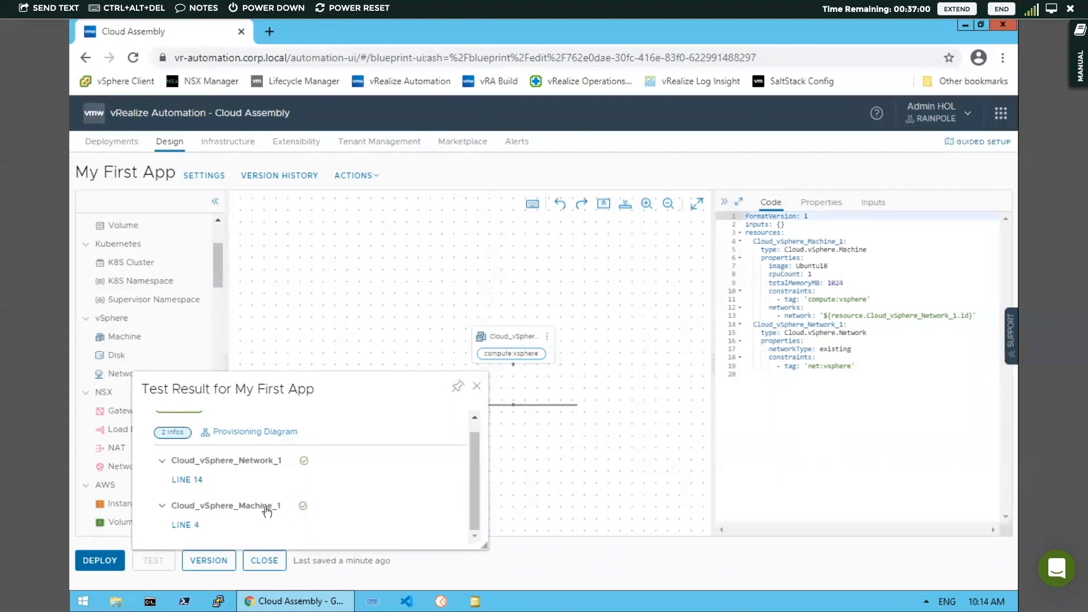
left_click(477, 389)
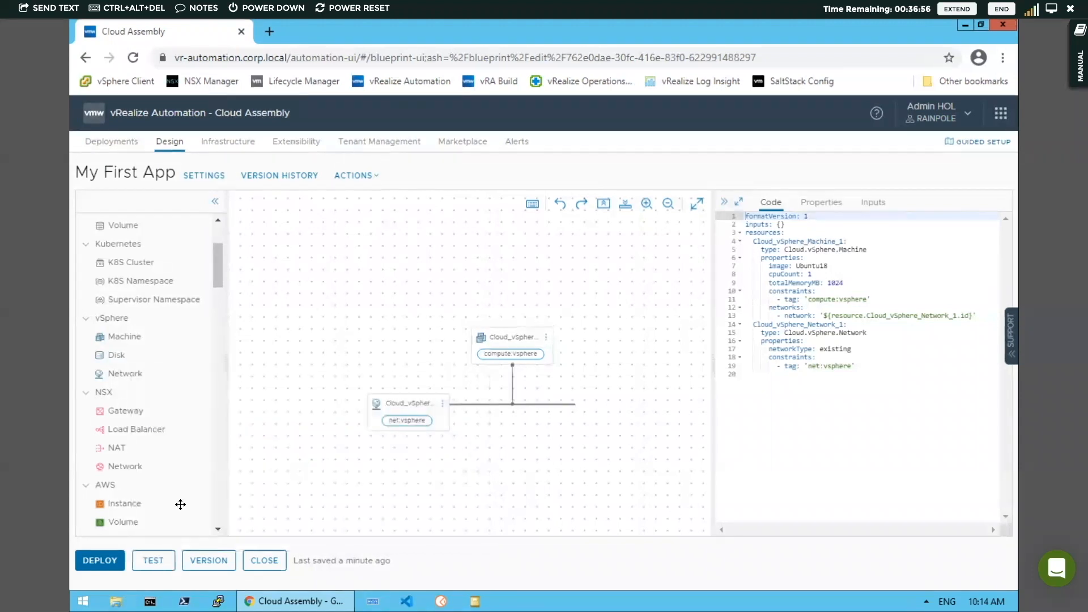
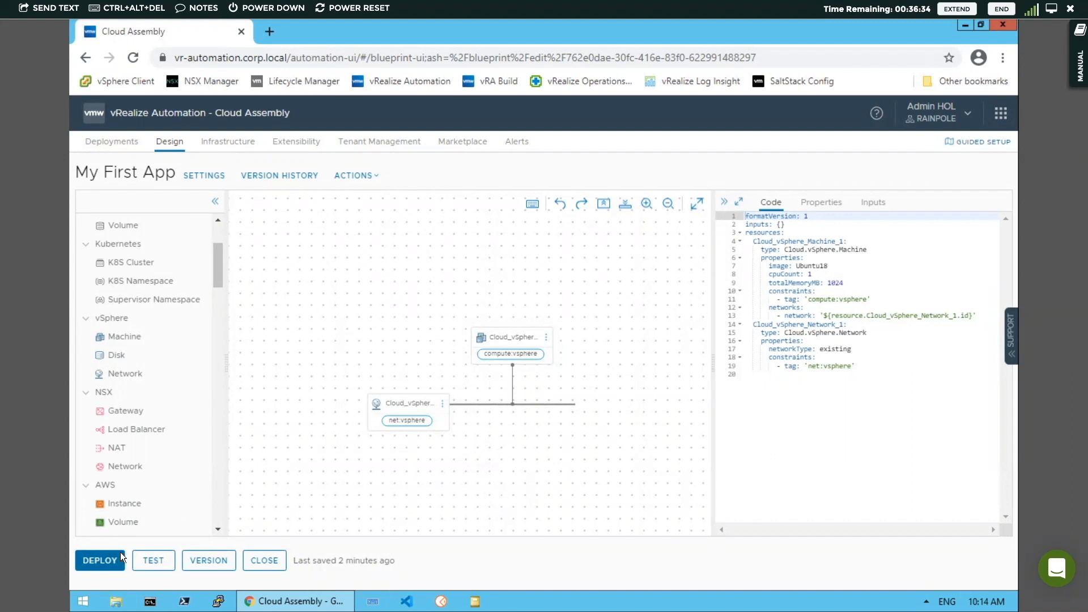
Deploy the cloud template's Current Draft as a new deployment named My First App
left_click(101, 561)
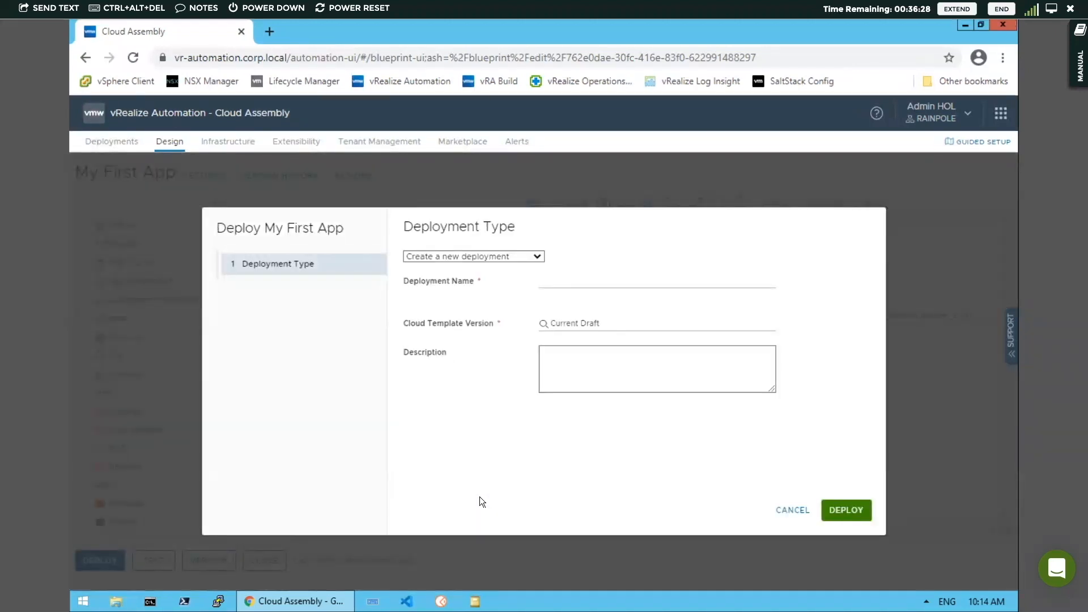
left_click(557, 281)
type("M")
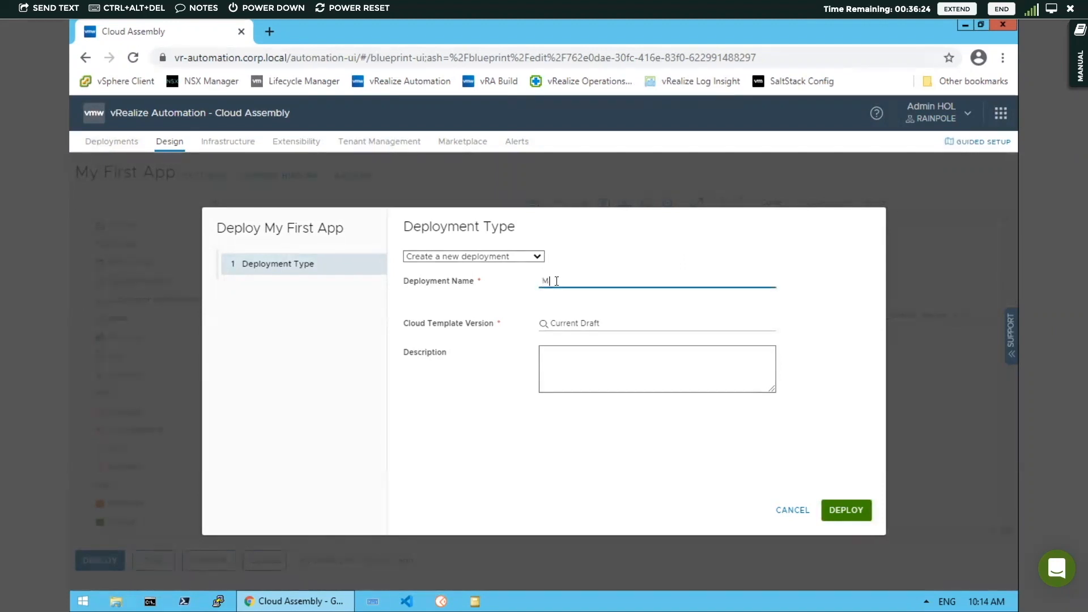
type("y First App")
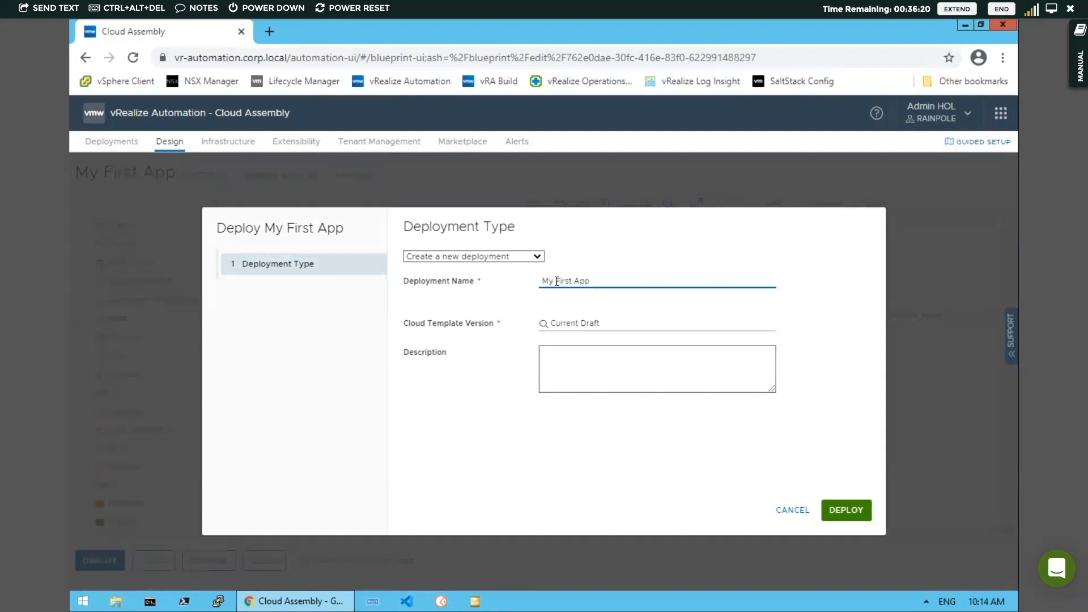
left_click(596, 323)
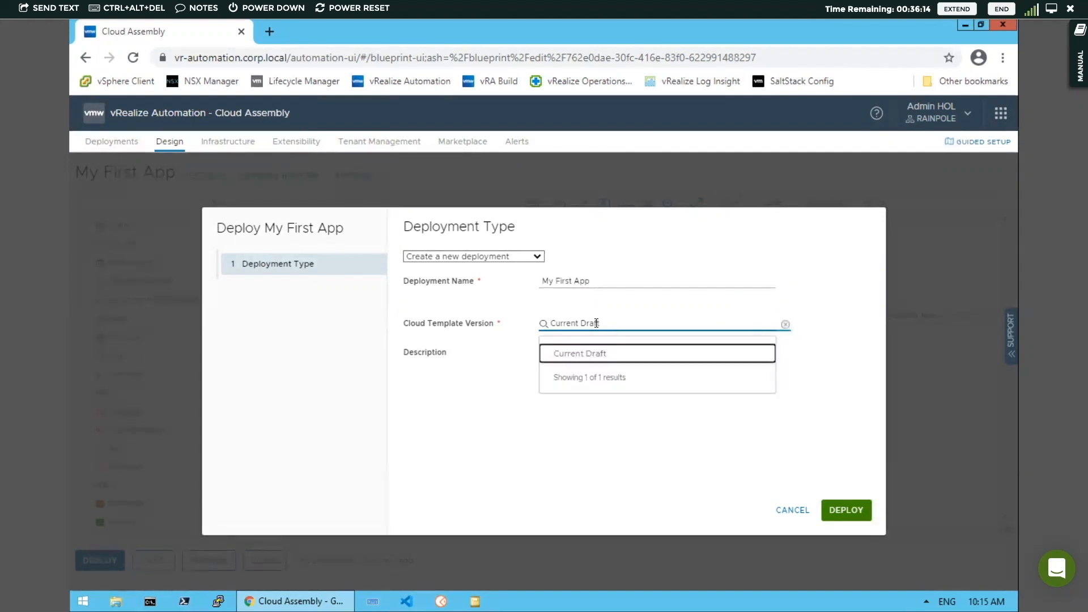
left_click(614, 357)
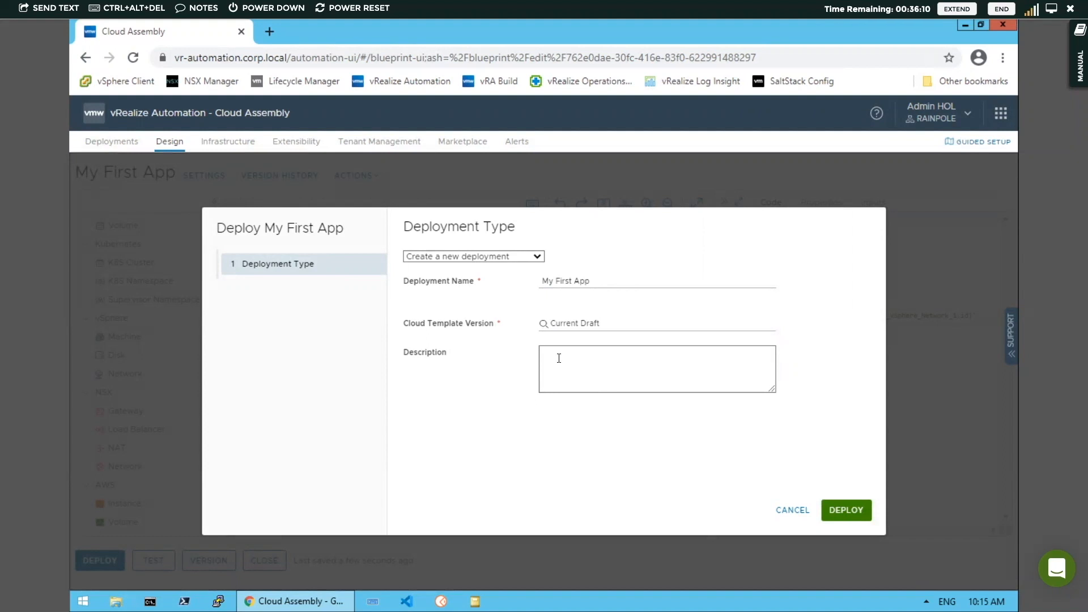
left_click(846, 510)
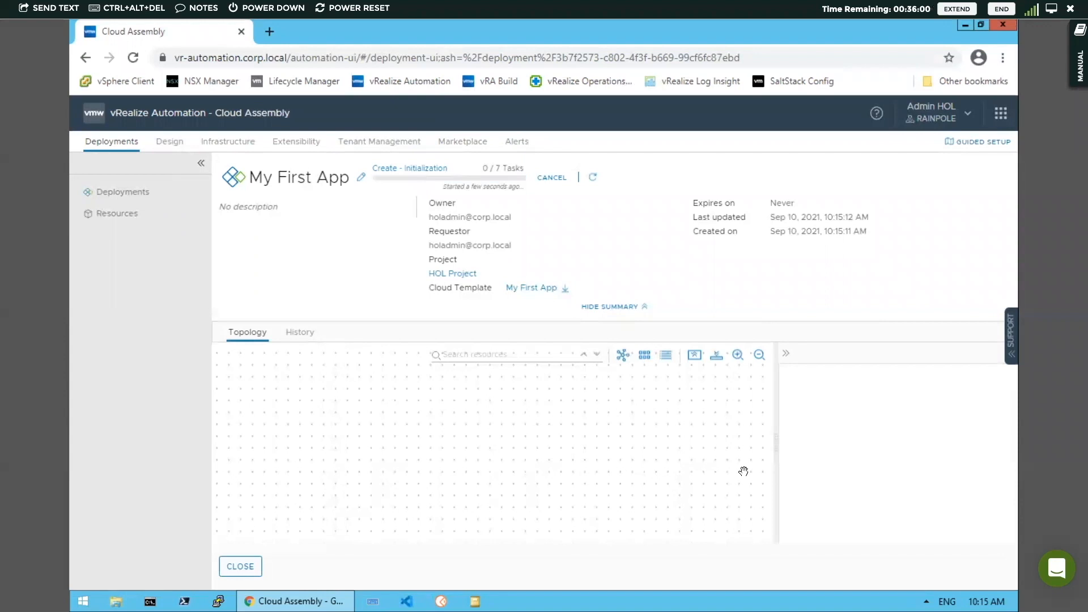
Review the deployment's provisioning history events, then return to its topology
left_click(300, 334)
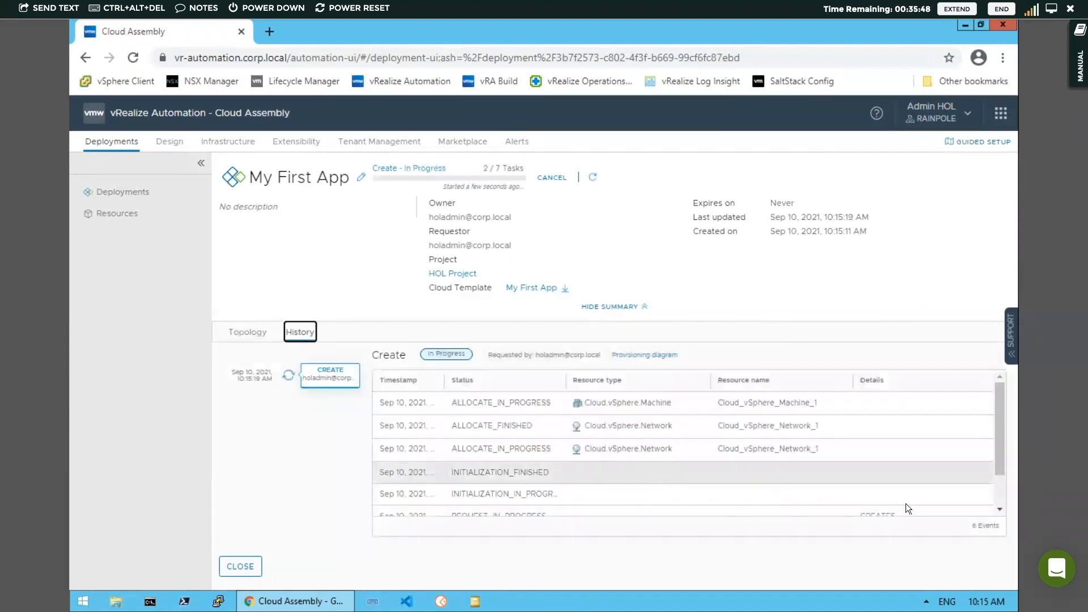
left_click_drag(999, 467, 1002, 495)
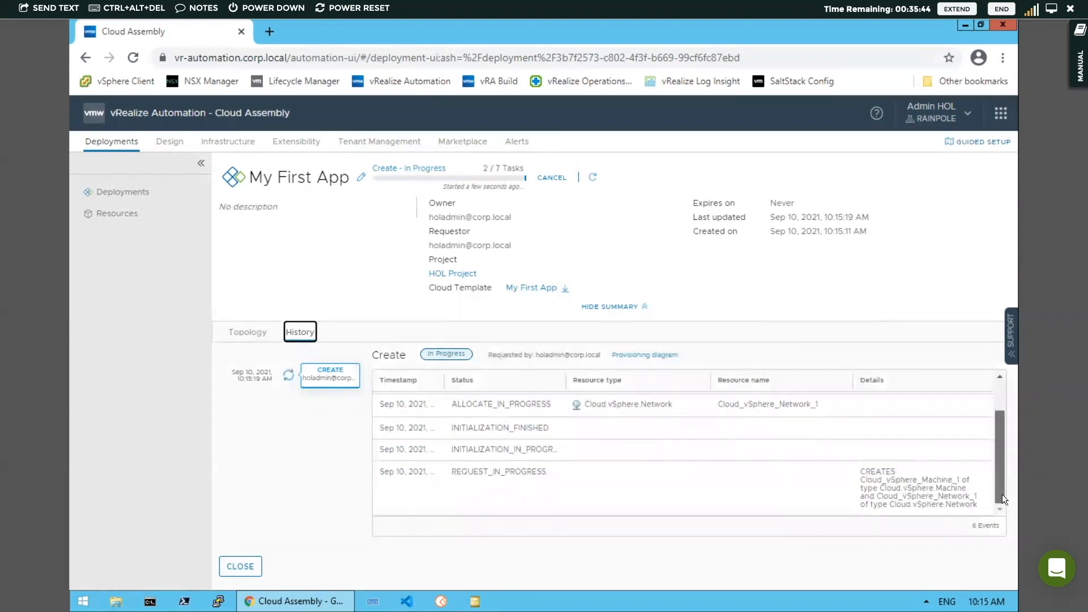
scroll(1004, 448, "up", 2)
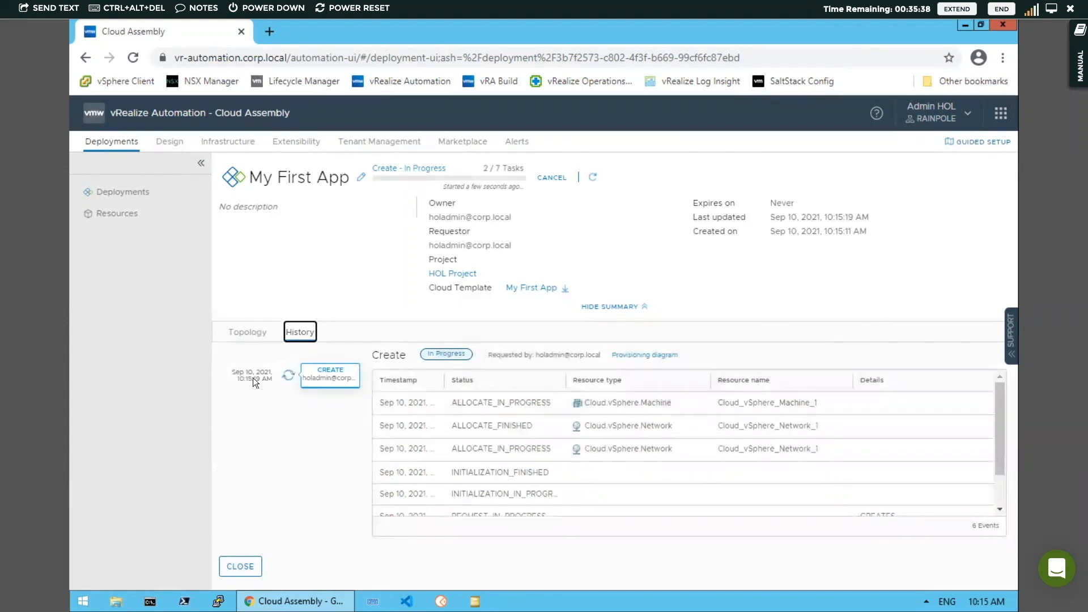
left_click(248, 335)
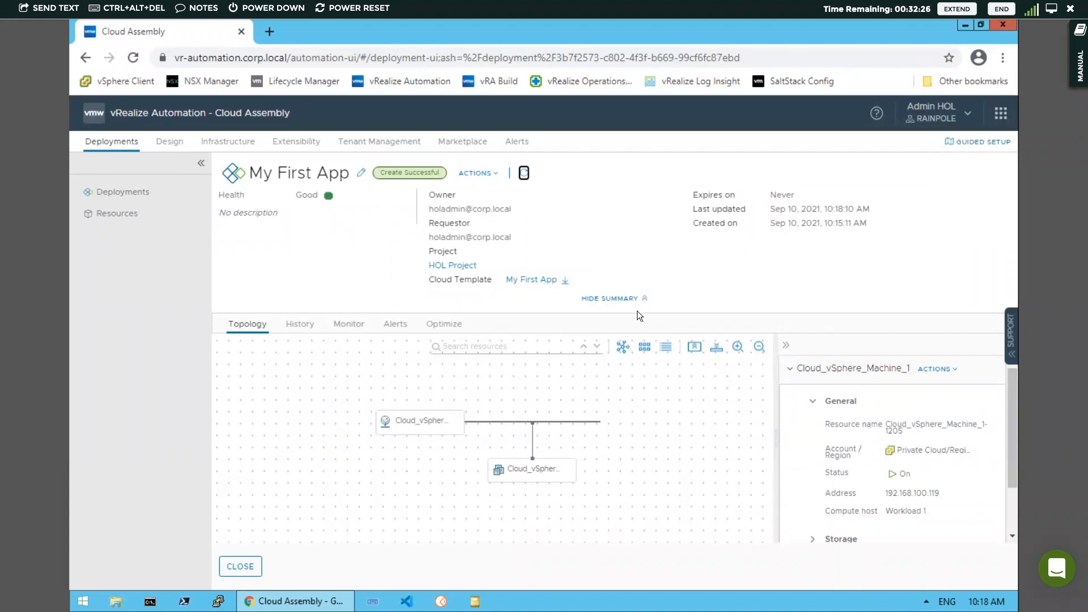
Open a remote console to the deployed vSphere machine
left_click(533, 470)
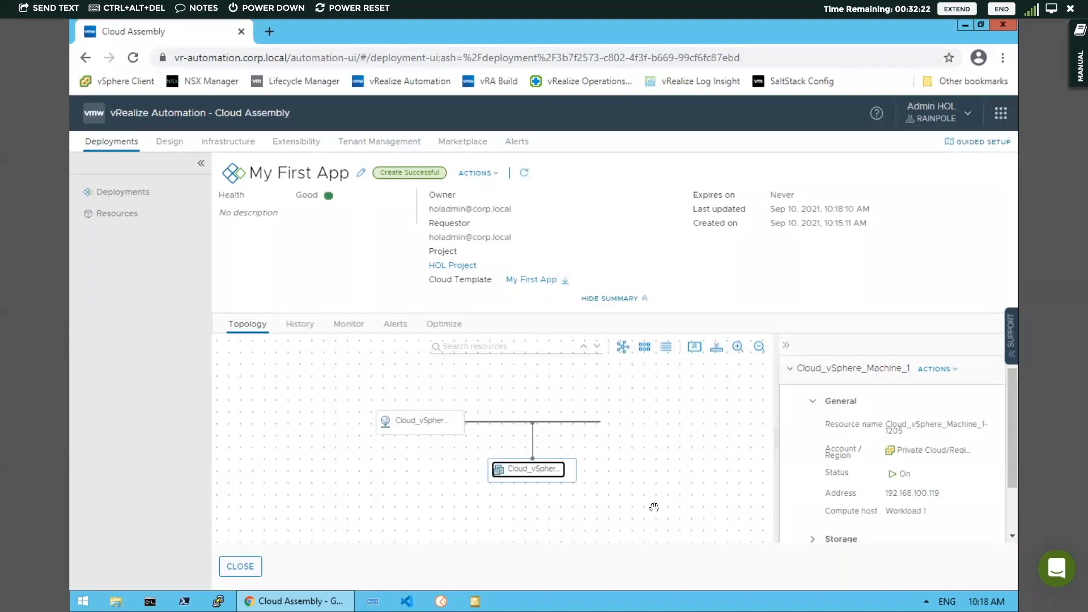
left_click(948, 369)
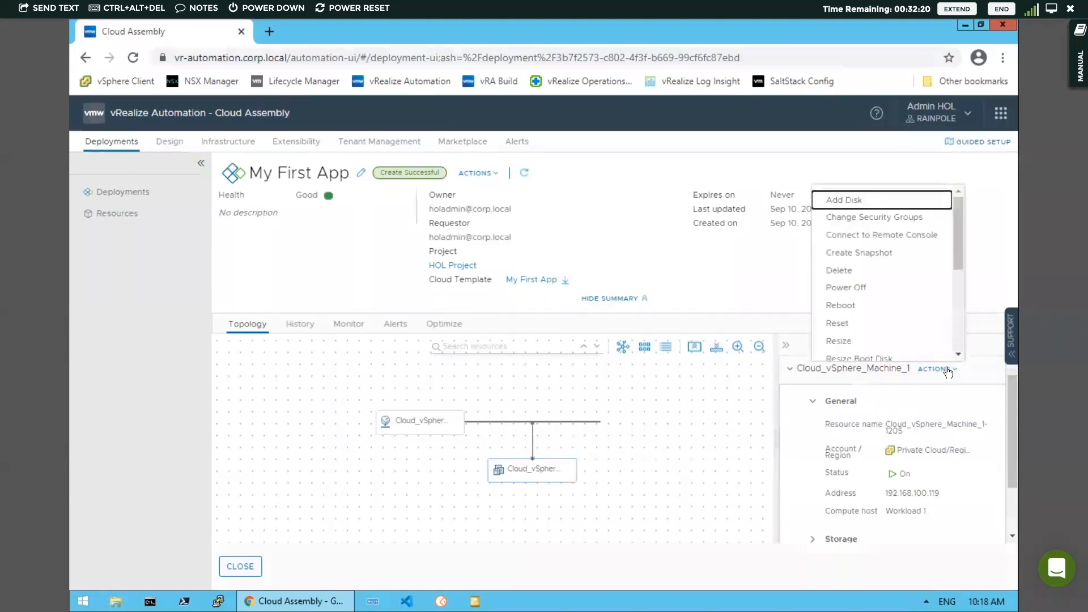
left_click(878, 236)
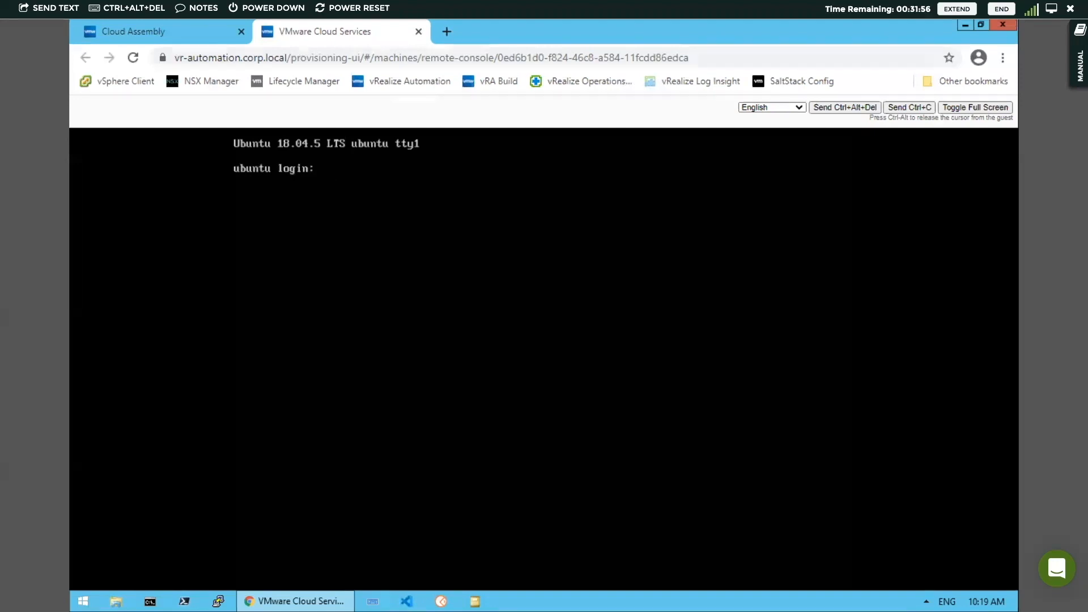
Log in to the machine's console as root, entering the account password
type("root")
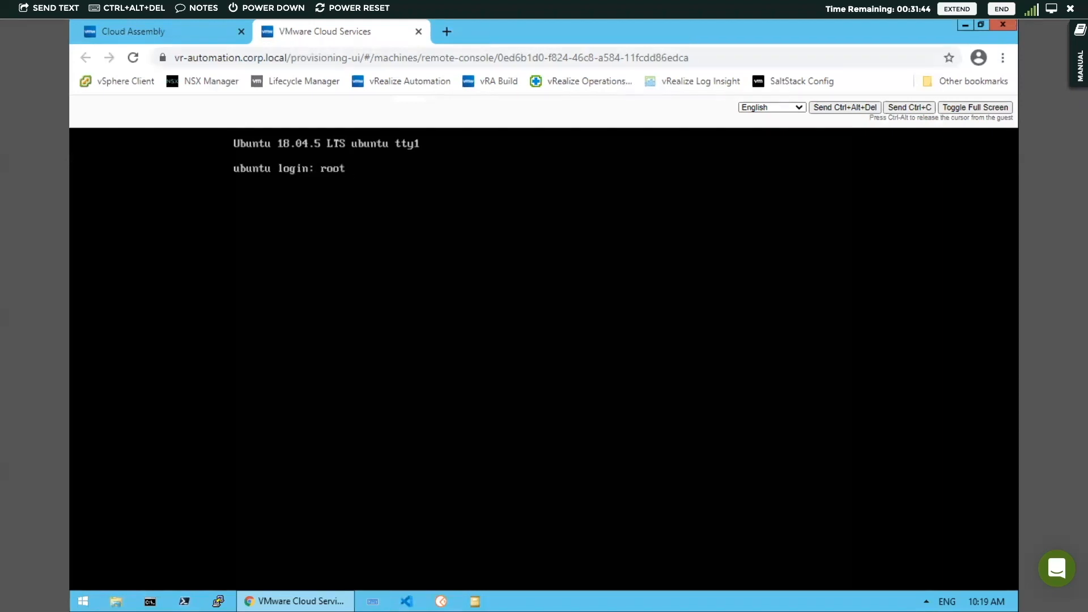
key("Return")
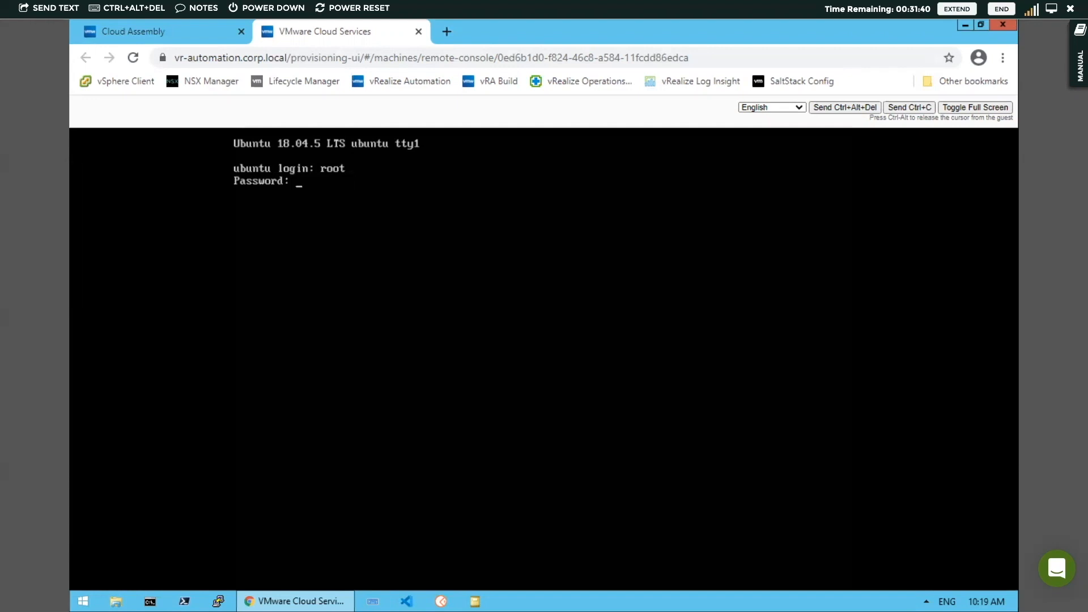
key("Return")
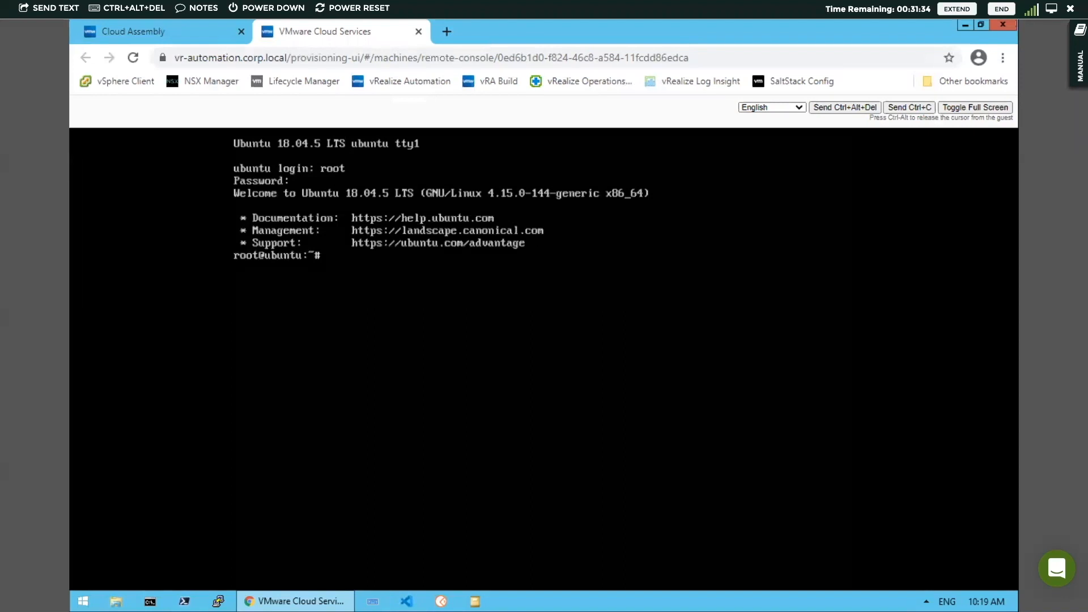
Run ip addr show in the console to check the machine's network addresses
type("ip addr")
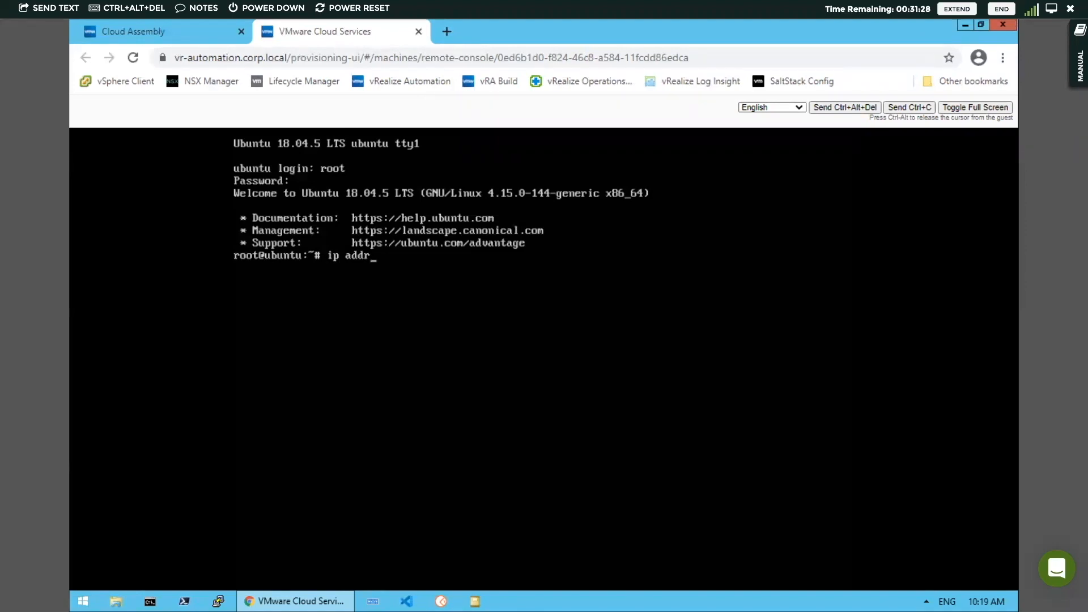
type(" show")
key("Return")
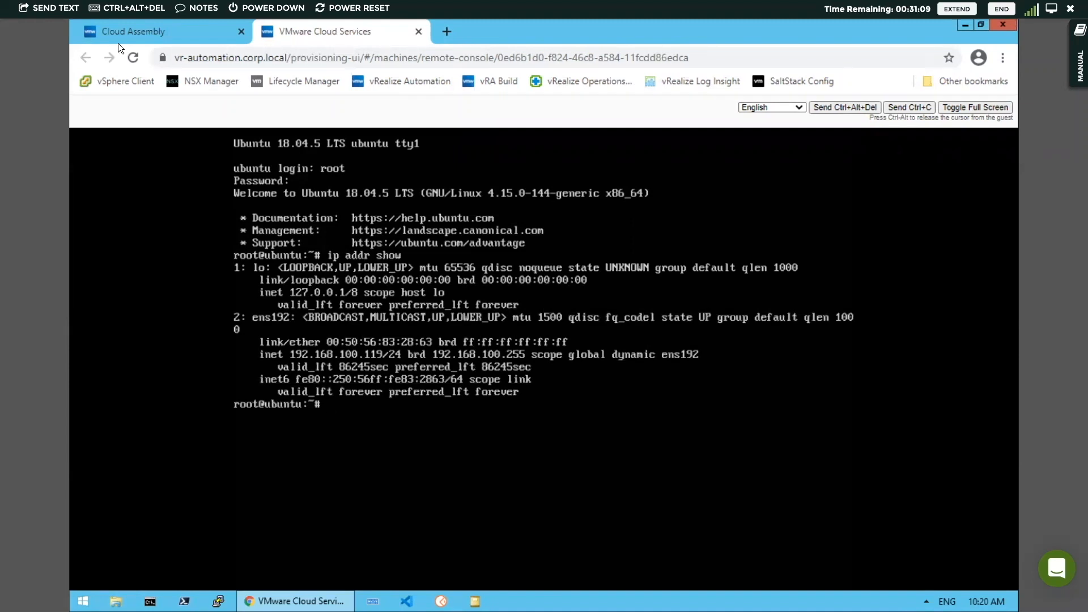
Return to the My First App template, show all properties of the vSphere machine and set its Count to 2
left_click(135, 33)
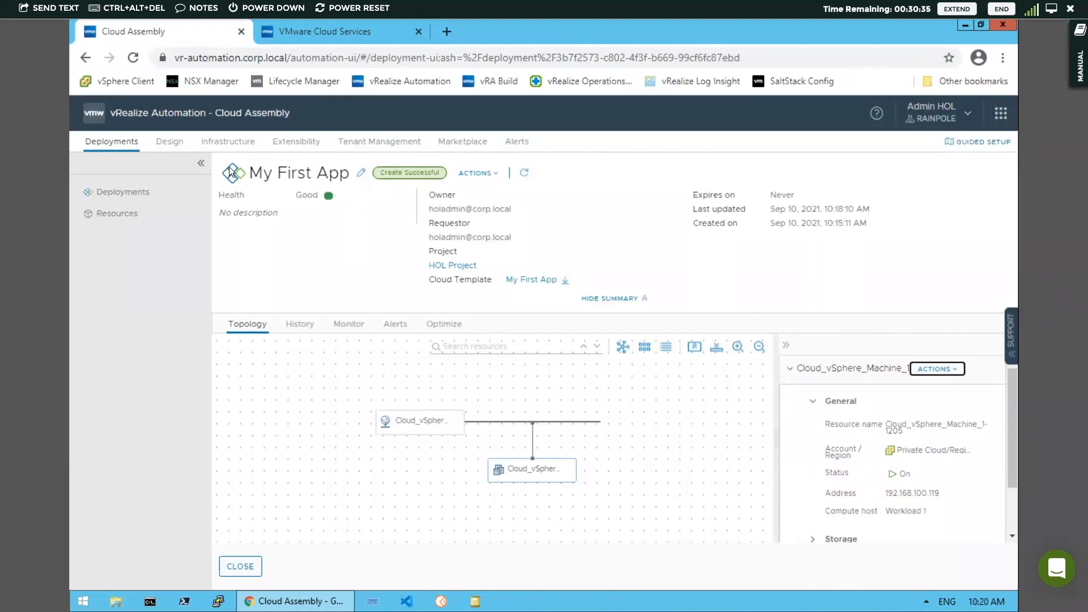
left_click(167, 142)
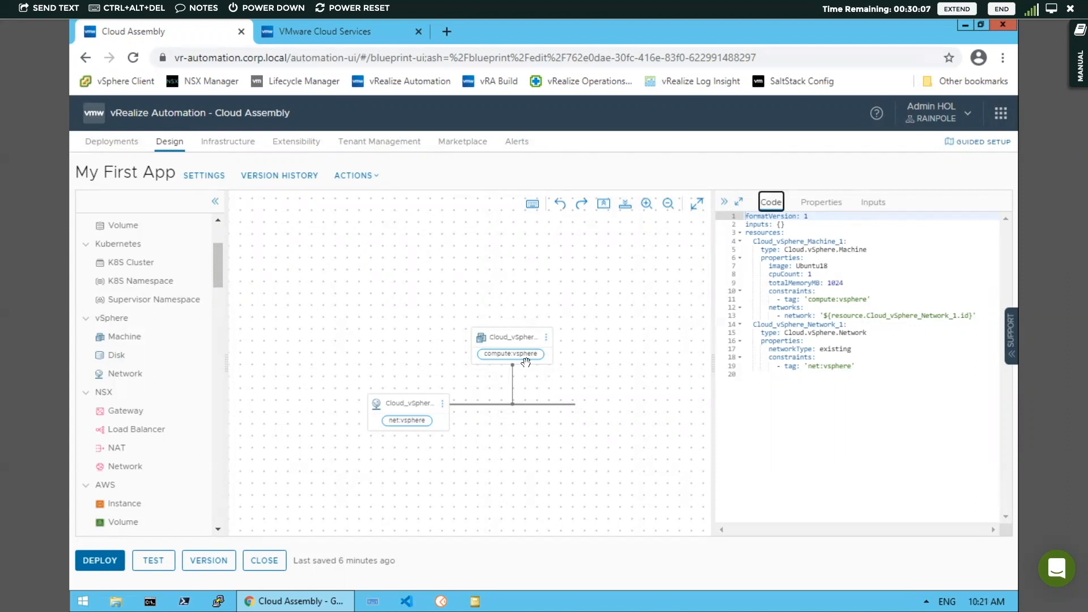
left_click(515, 339)
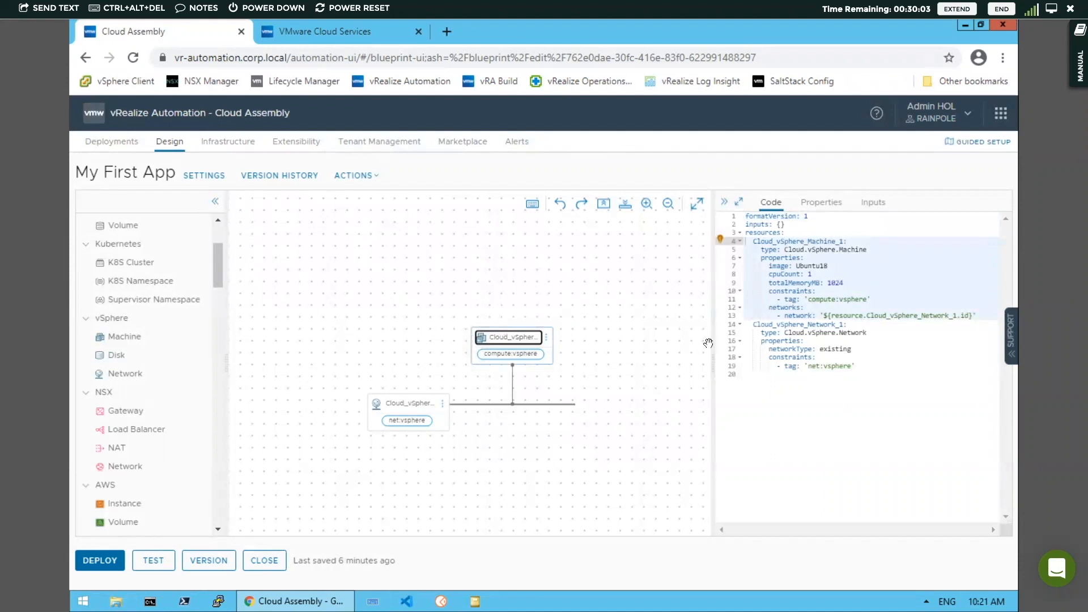
left_click(825, 204)
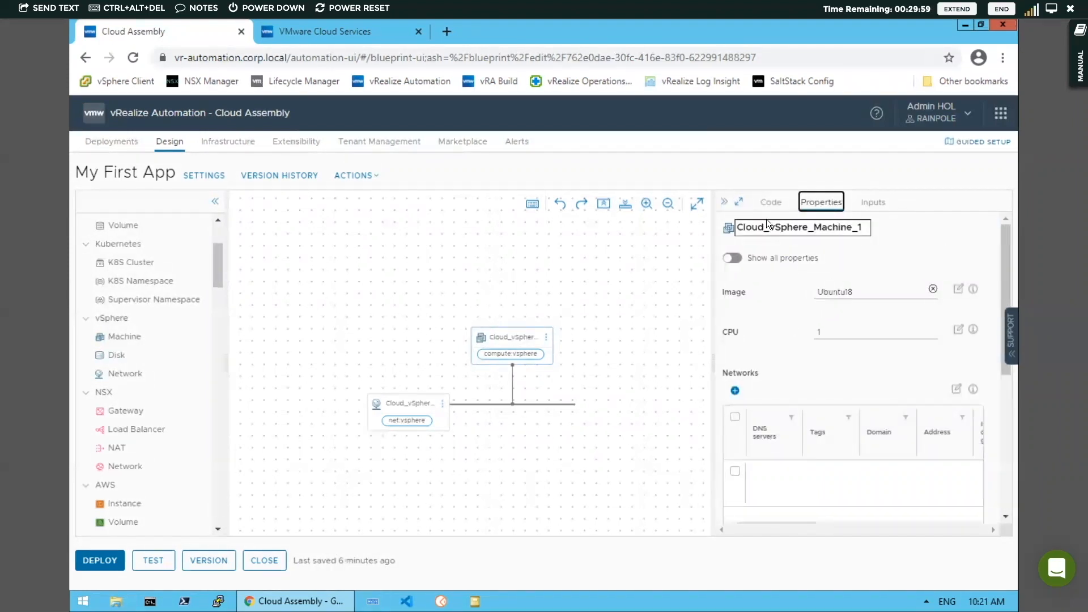
left_click(771, 203)
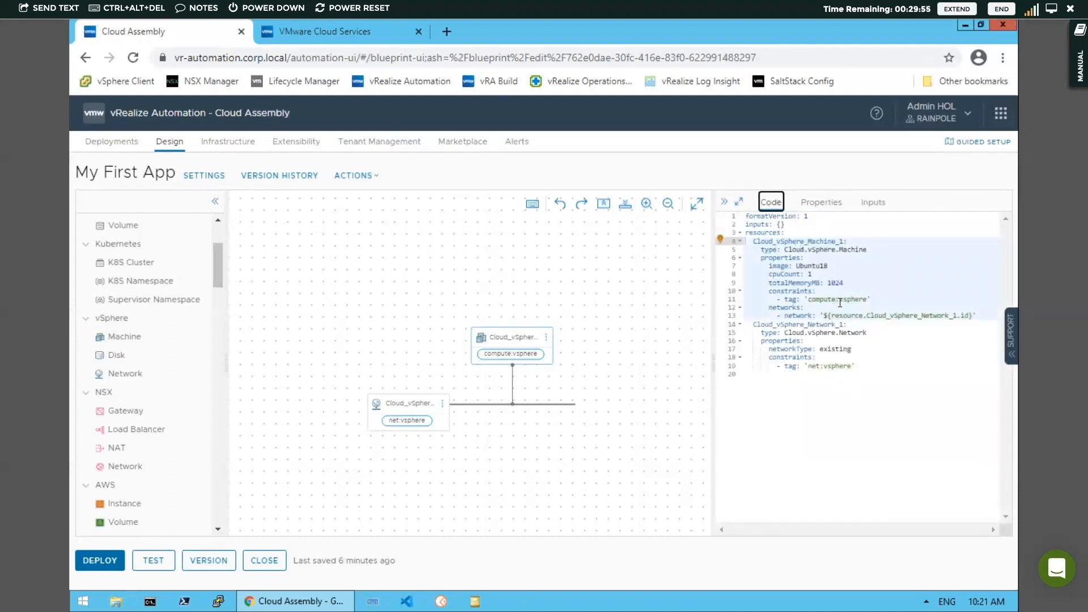
left_click(822, 203)
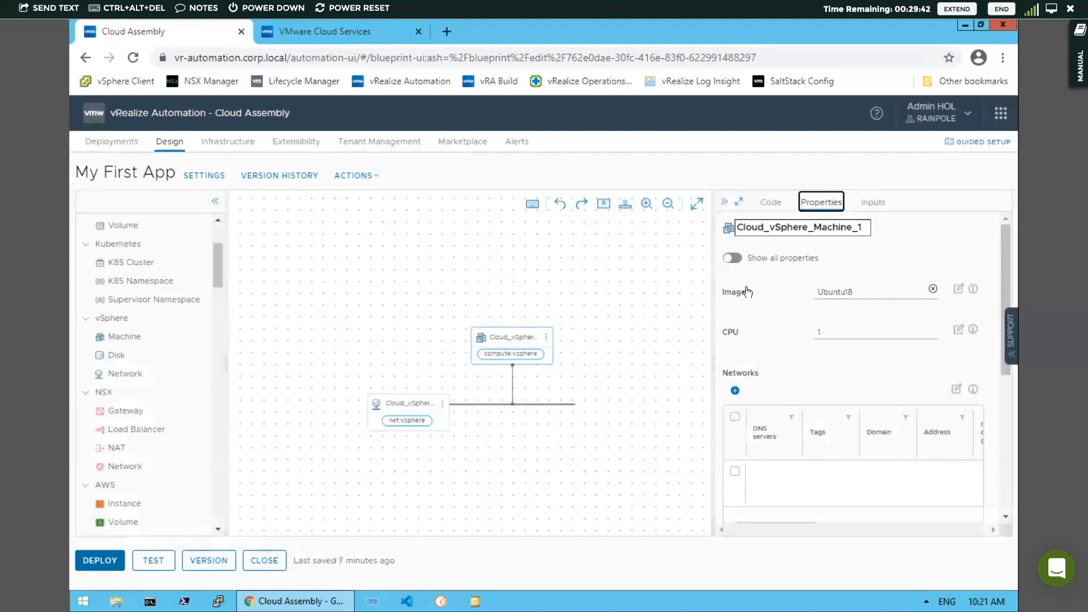
left_click(732, 258)
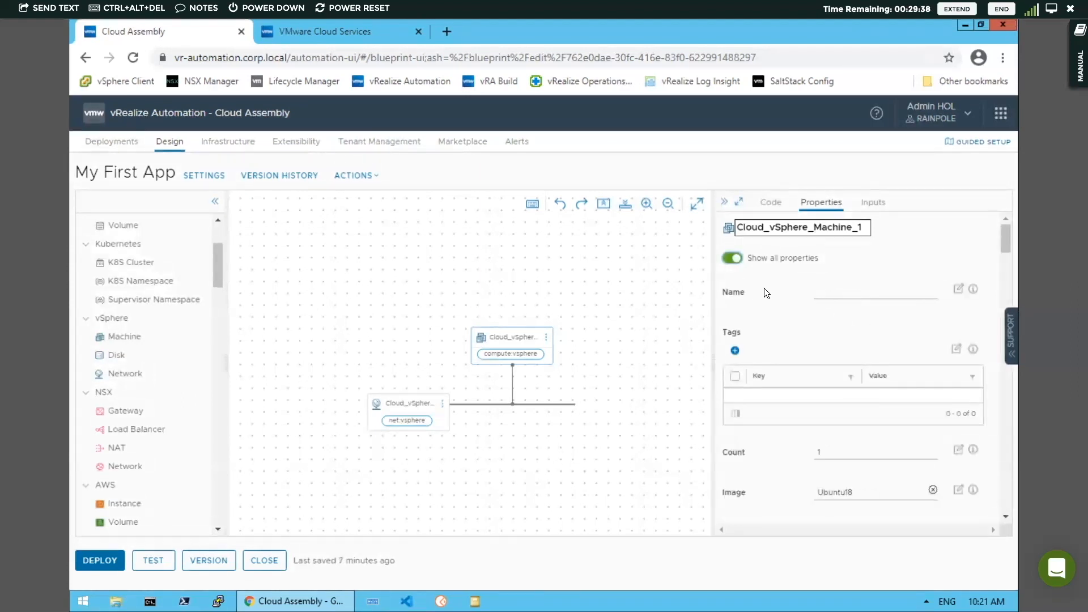
left_click(830, 454)
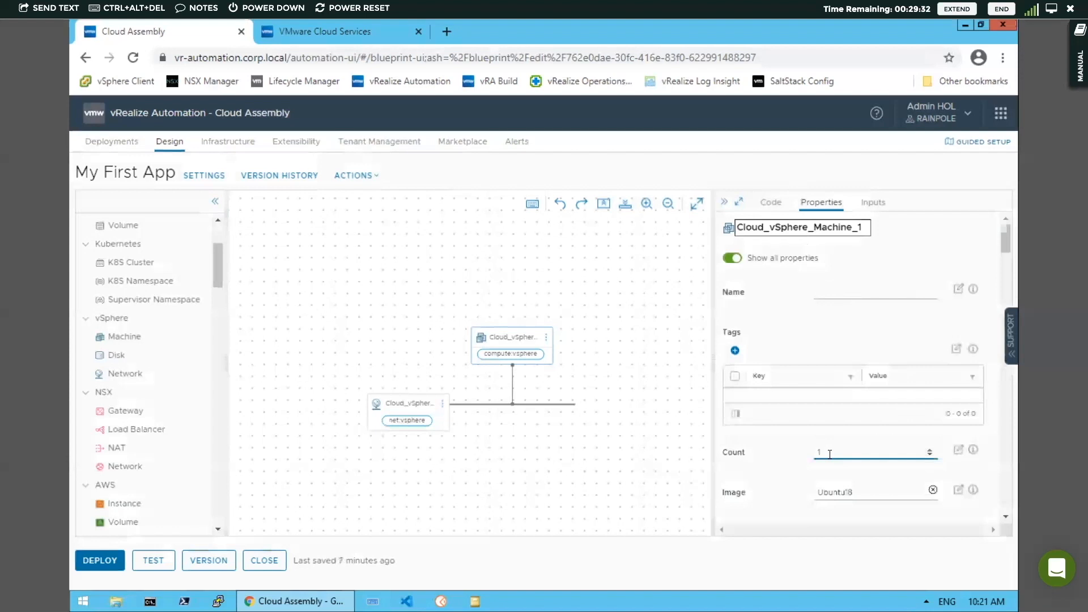
left_click(929, 450)
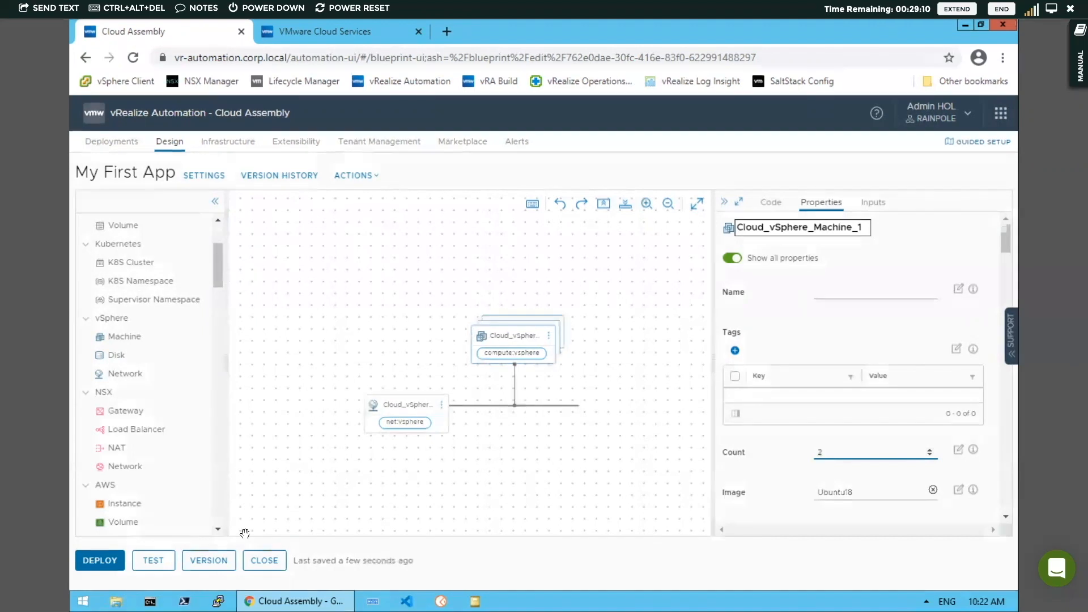
Test the updated cloud template and review its results
left_click(151, 566)
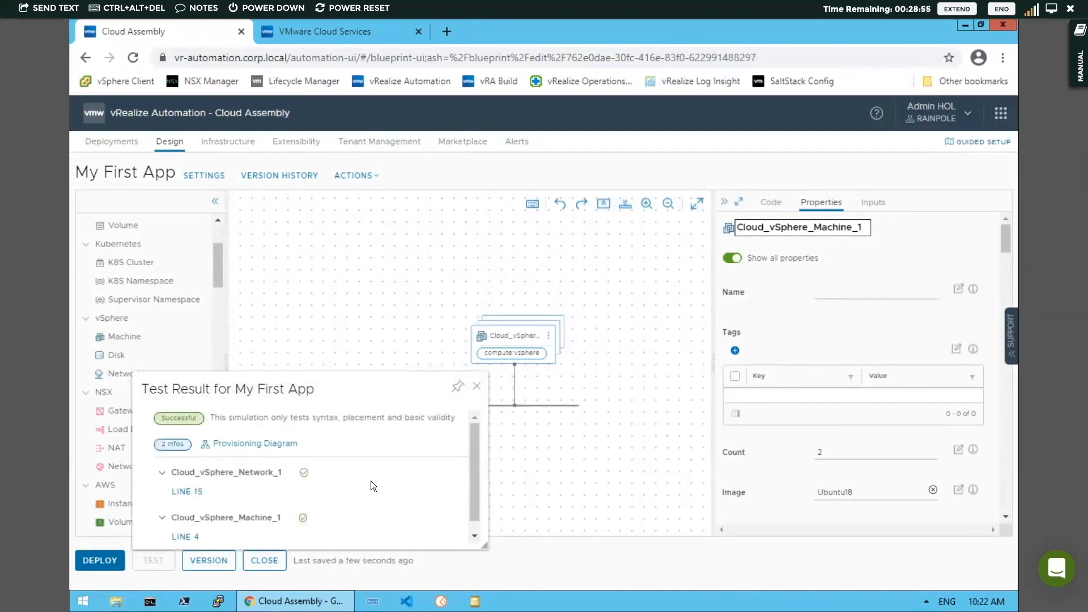
left_click_drag(474, 445, 480, 417)
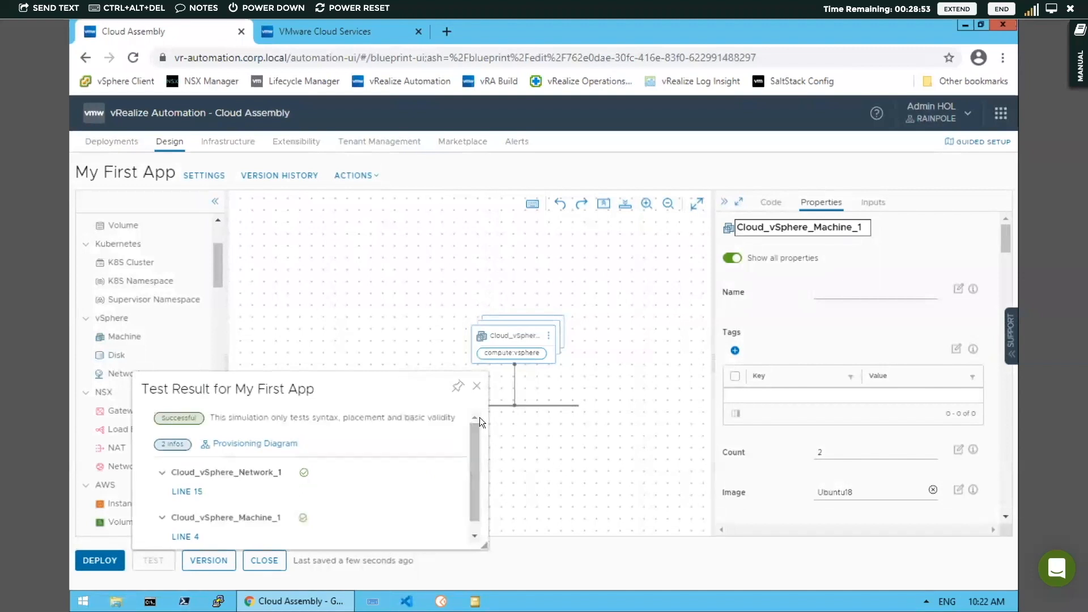
left_click(478, 389)
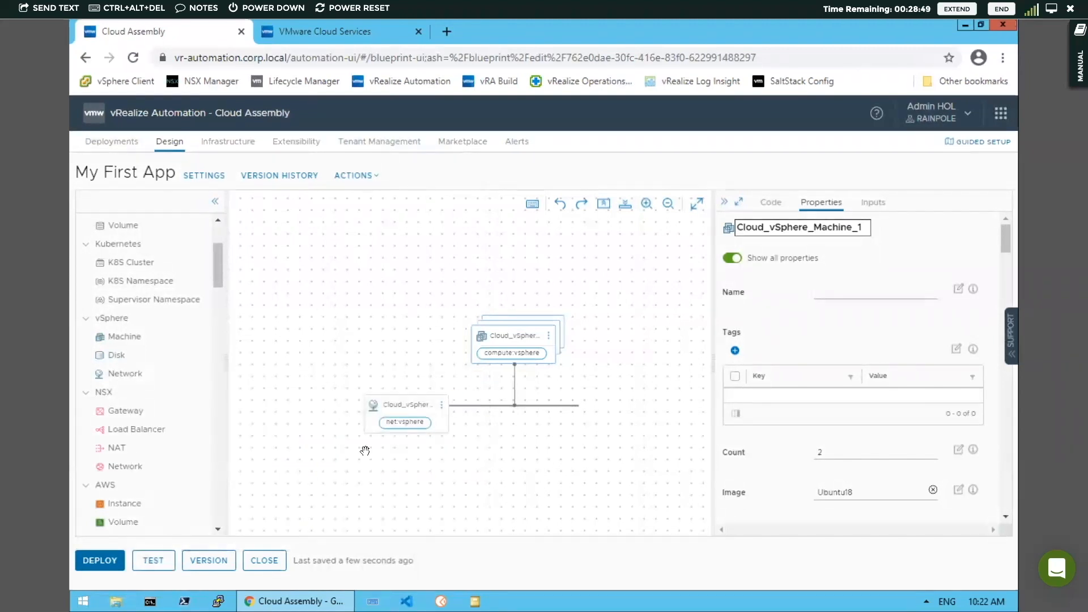
Create version 2 of the cloud template with a change log describing the updated VM count
left_click(208, 561)
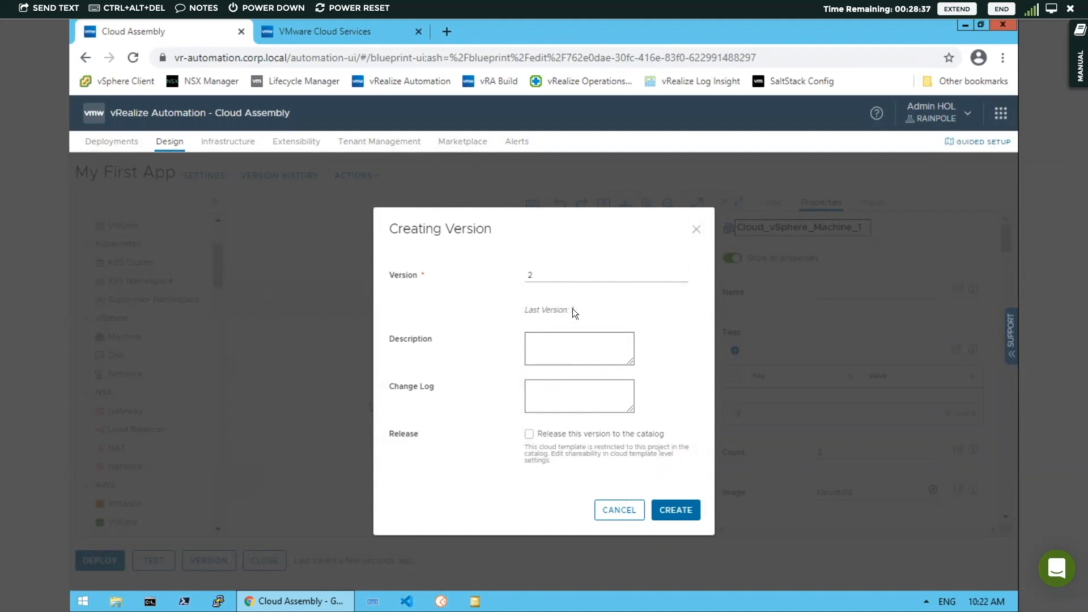
left_click(547, 386)
type("update")
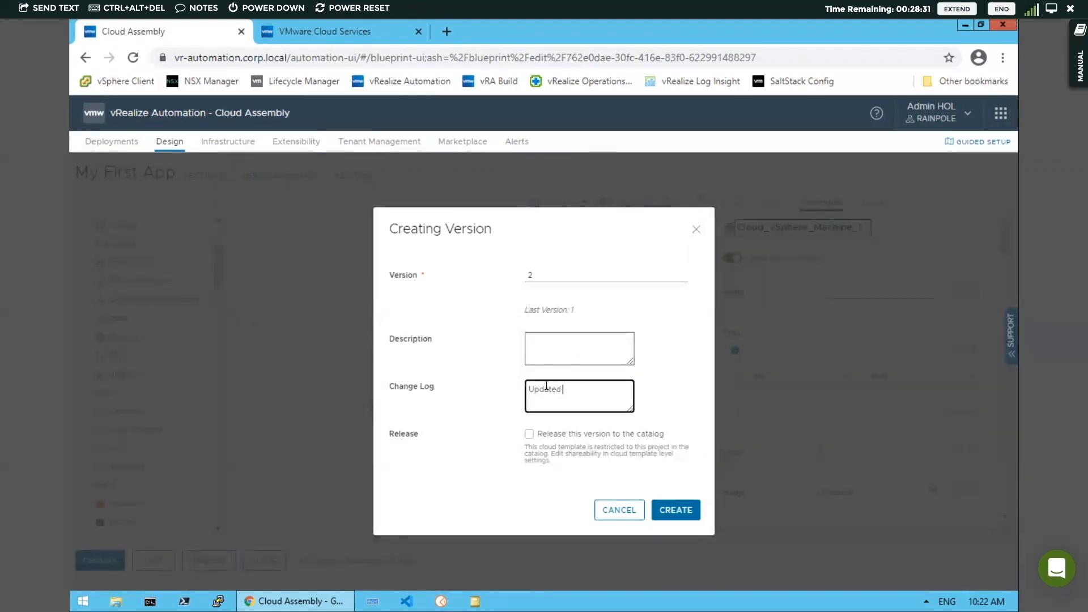
type("d VM Co")
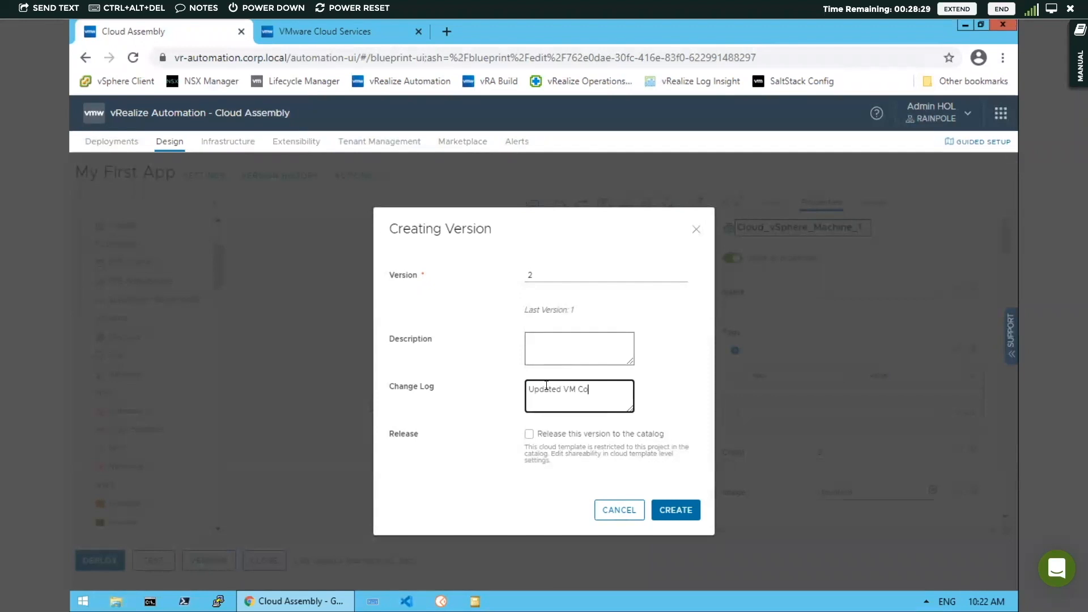
type("unt to 2")
left_click(680, 512)
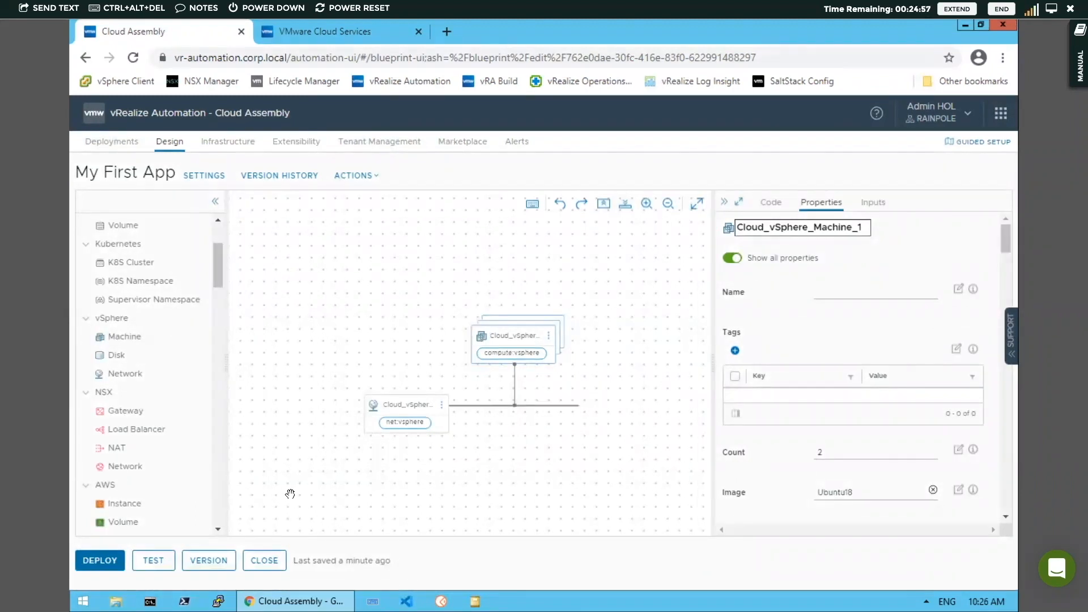
Start a deployment of the current draft as an update to the existing My First App deployment and continue to the plan
left_click(118, 561)
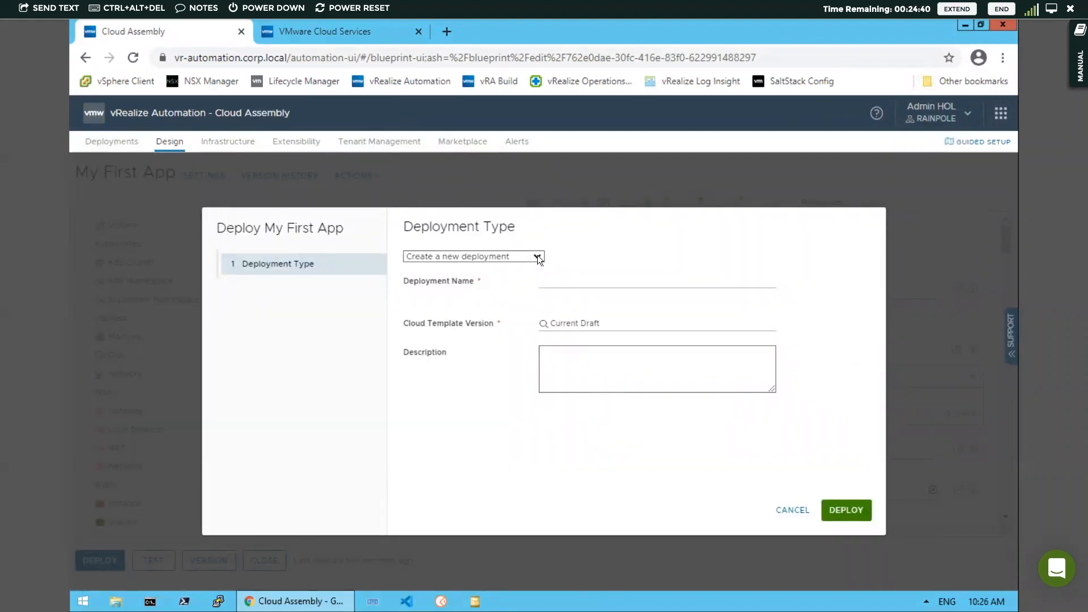
left_click(538, 256)
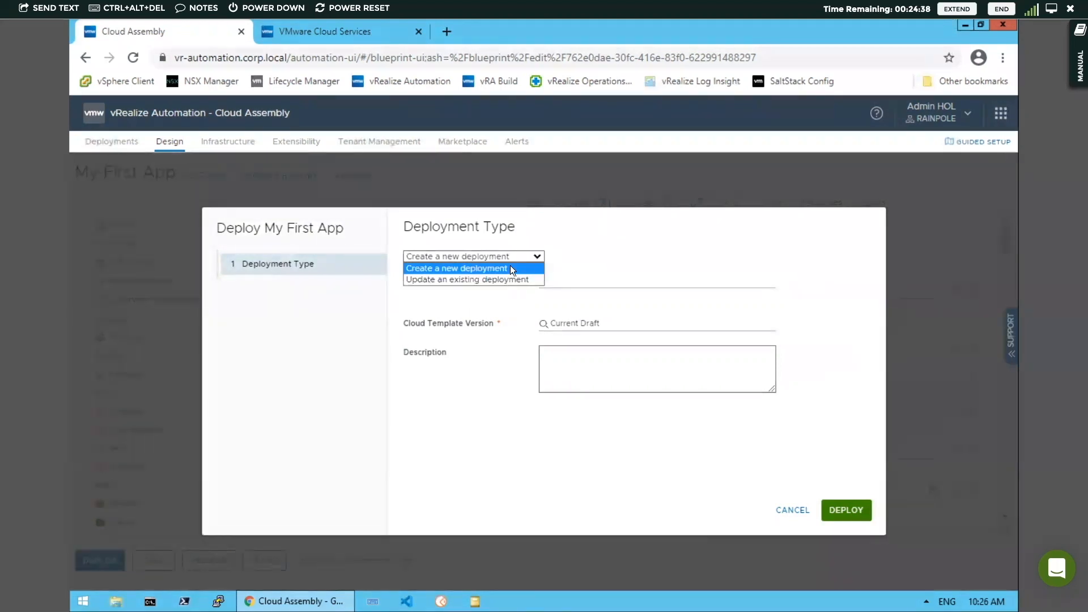
left_click(509, 279)
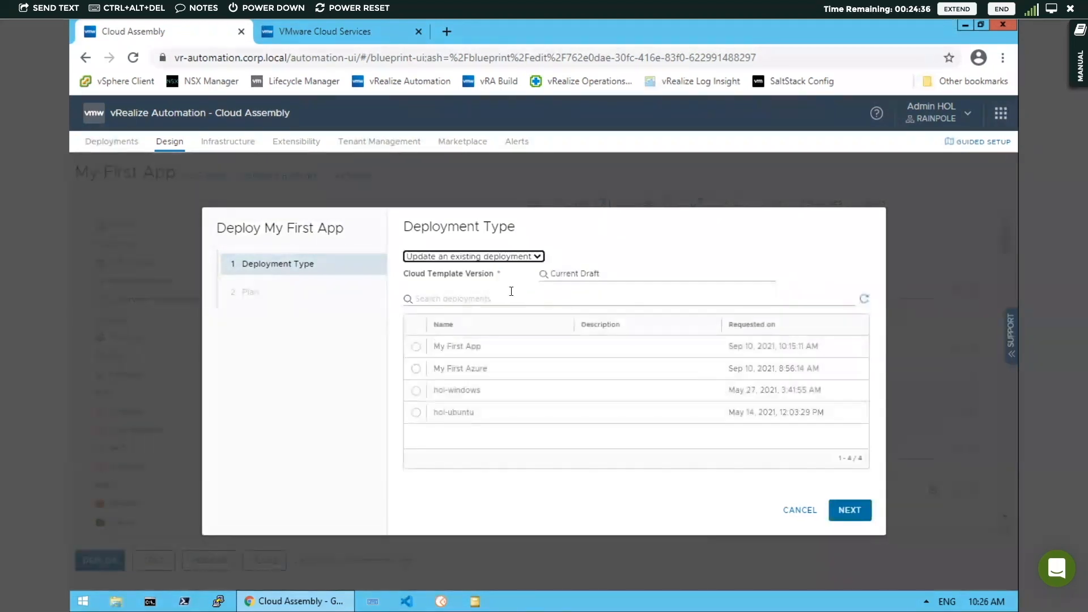
left_click(615, 273)
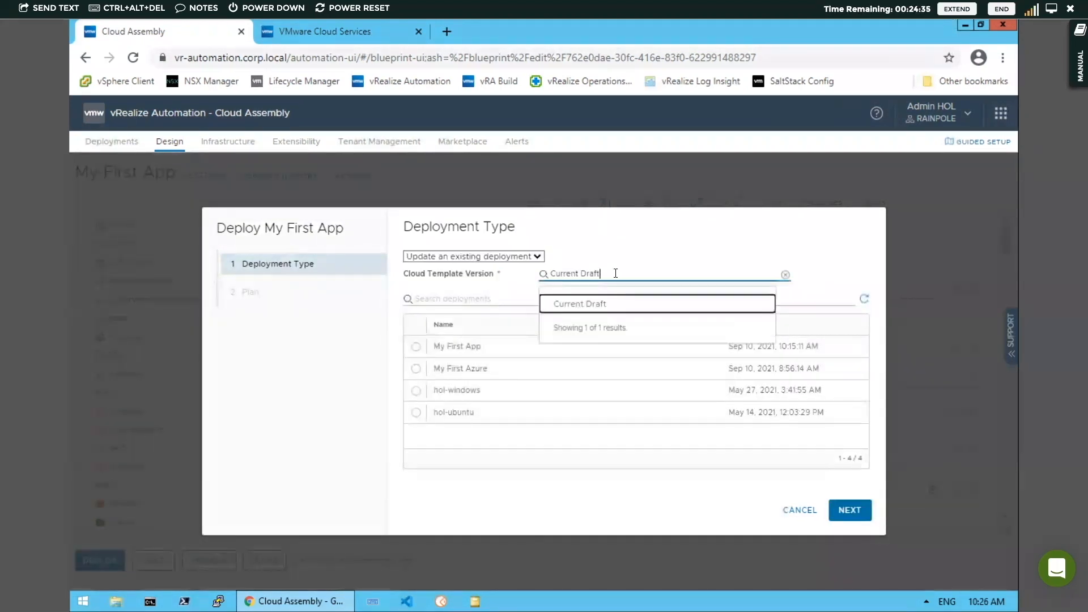
left_click(603, 306)
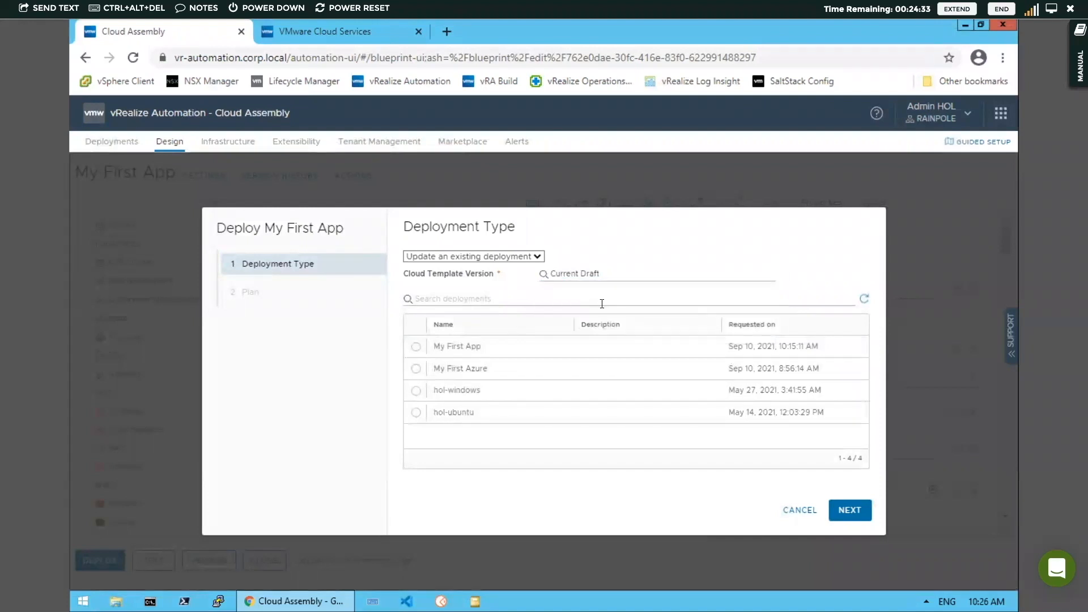
left_click(416, 347)
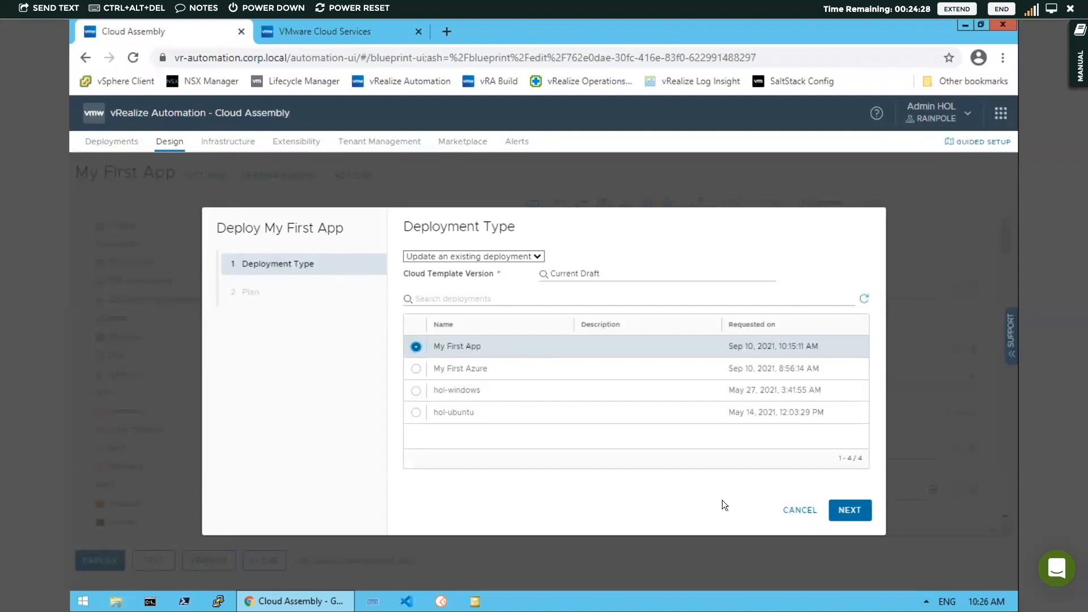
left_click(851, 510)
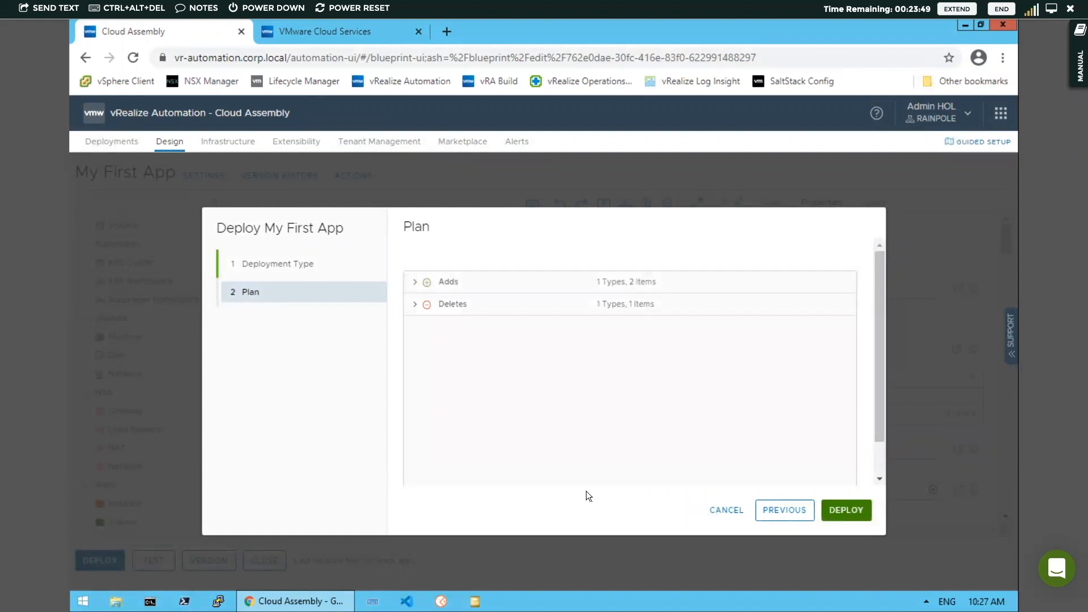
Expand the plan's Adds and Deletes sections to review the changes, then deploy the update
left_click(416, 283)
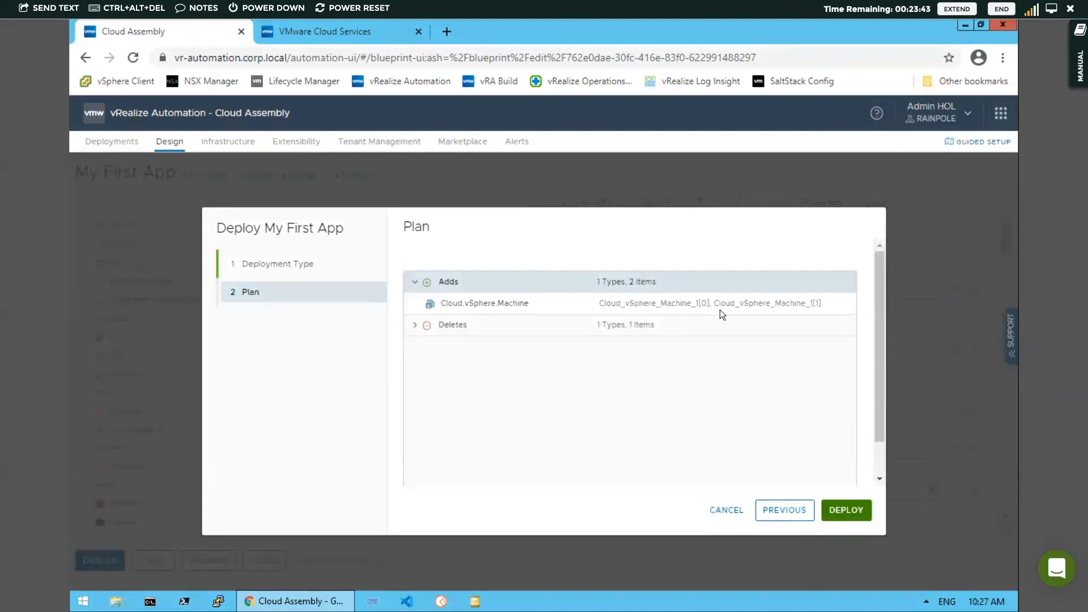
left_click(415, 325)
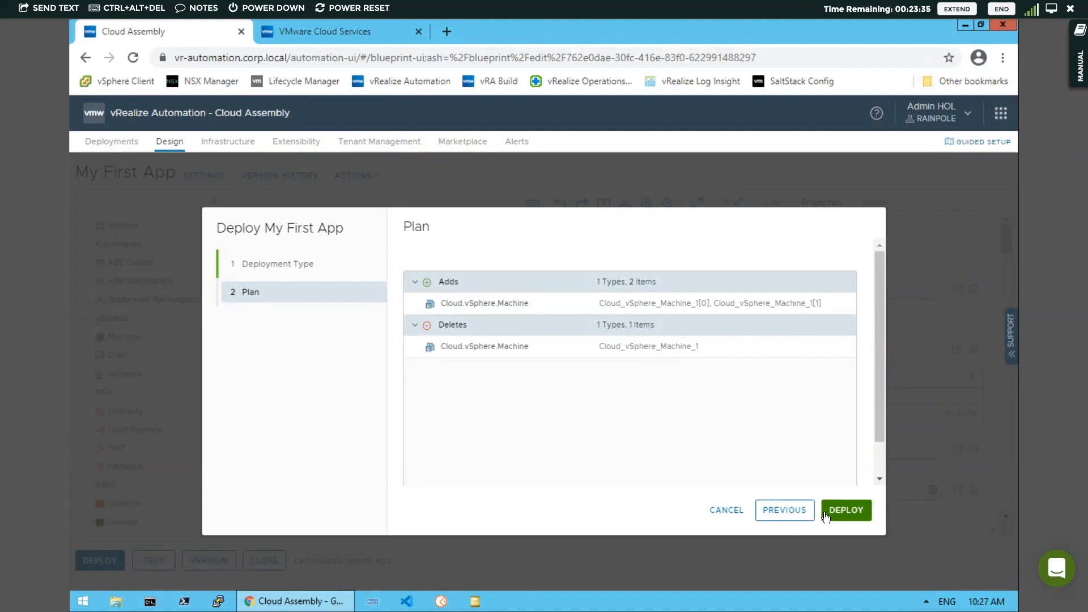
left_click(847, 512)
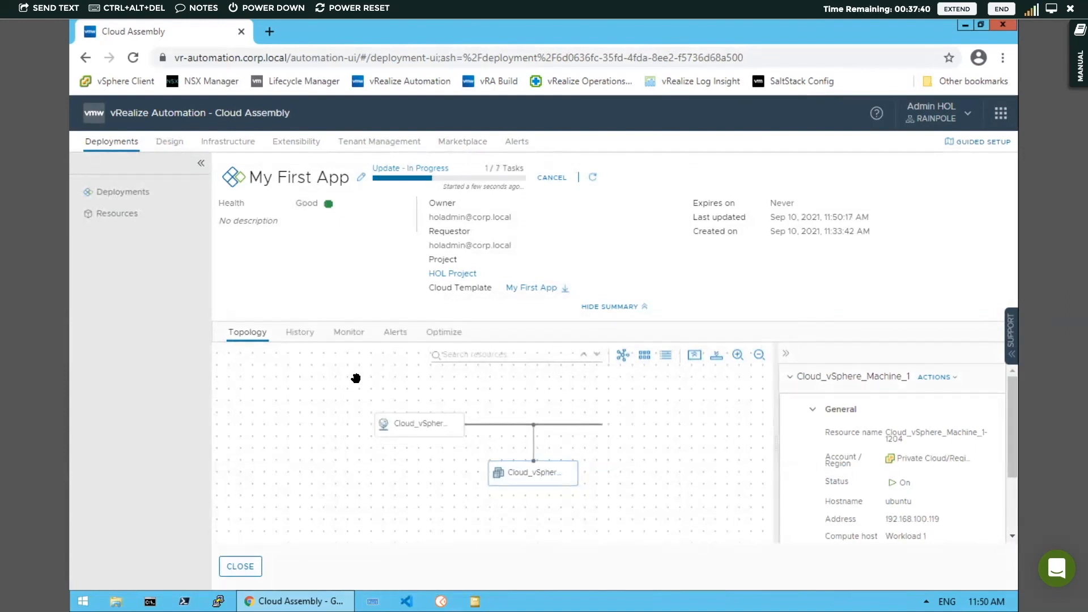
Open the deployment's history and provisioning diagram and examine the machine allocation details
left_click(299, 339)
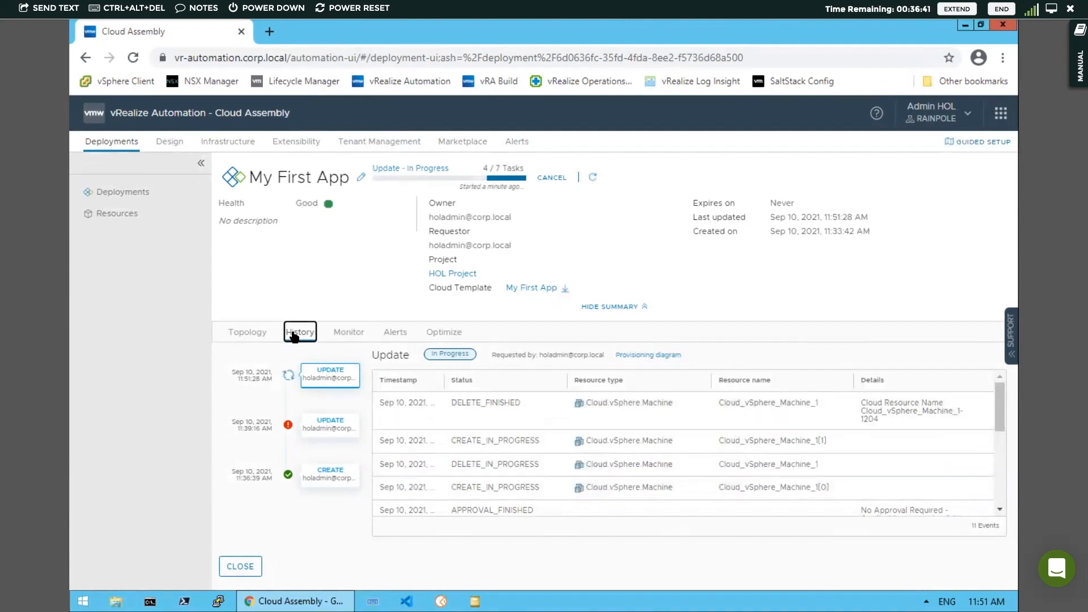
left_click(648, 355)
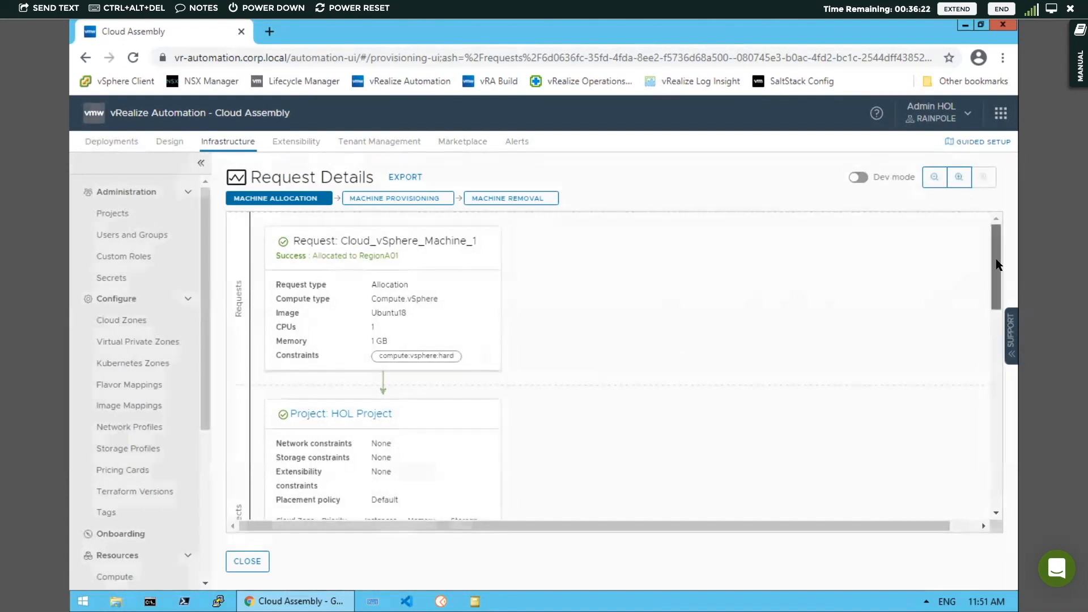
mouse_move(995, 264)
left_mouse_down()
mouse_move(994, 284)
mouse_move(994, 250)
left_mouse_up()
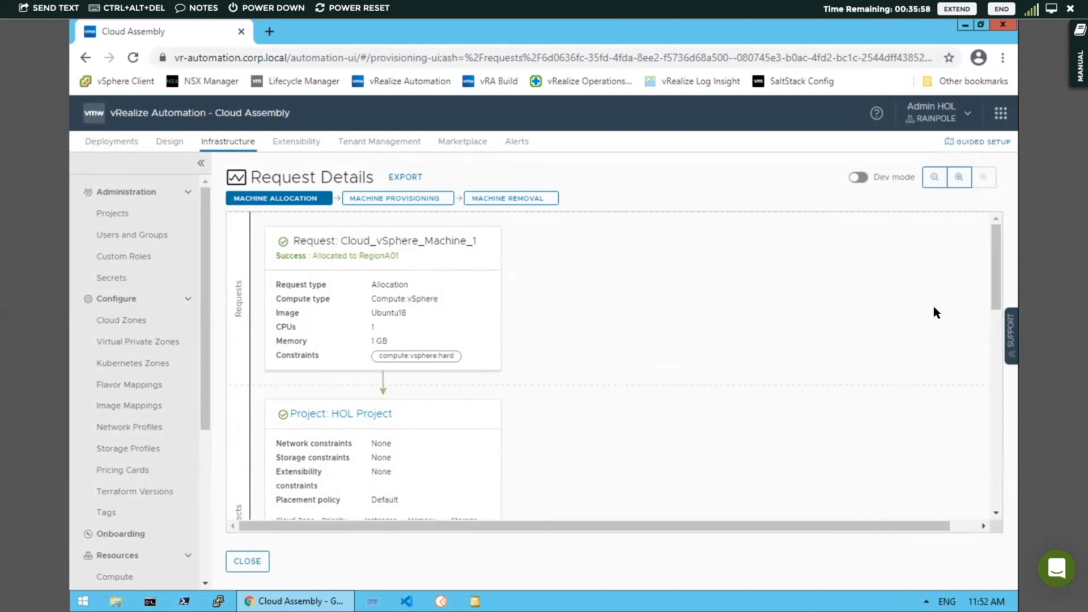
left_click_drag(993, 271, 995, 325)
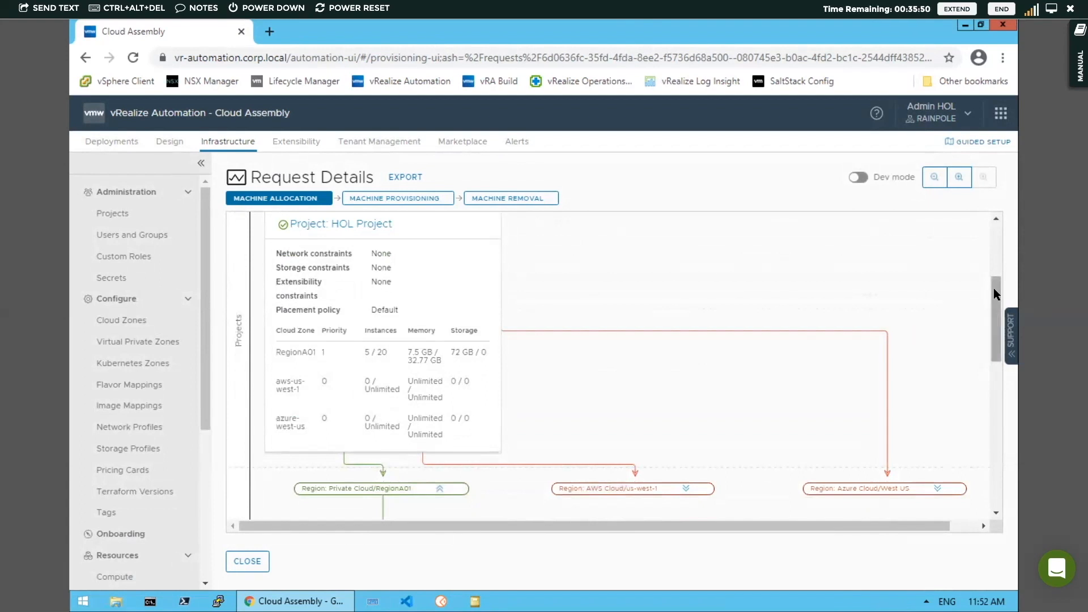
left_click_drag(995, 288, 994, 352)
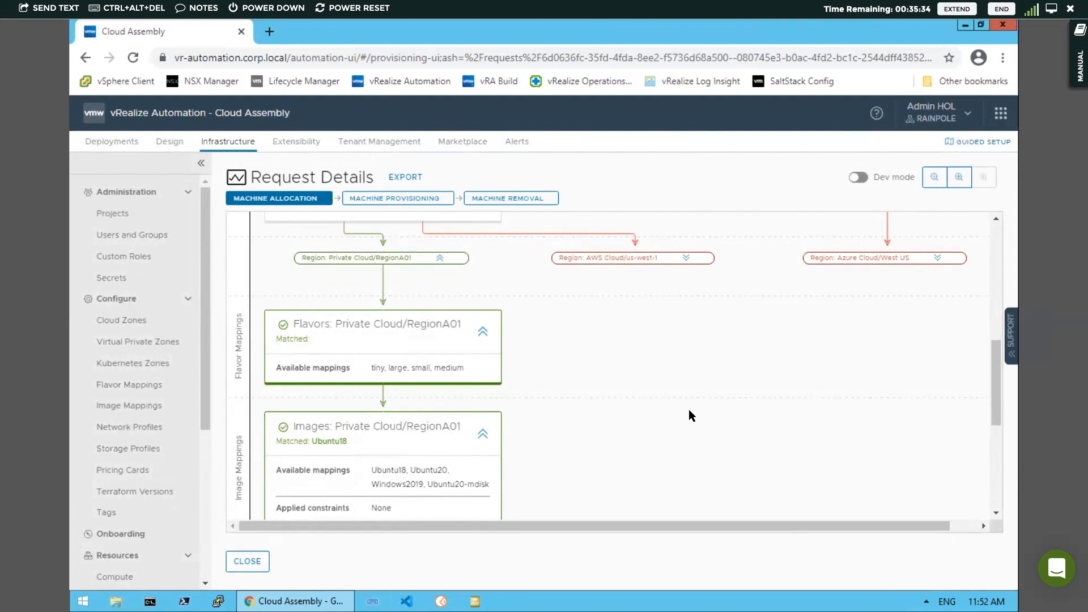
scroll(988, 376, "down", 3)
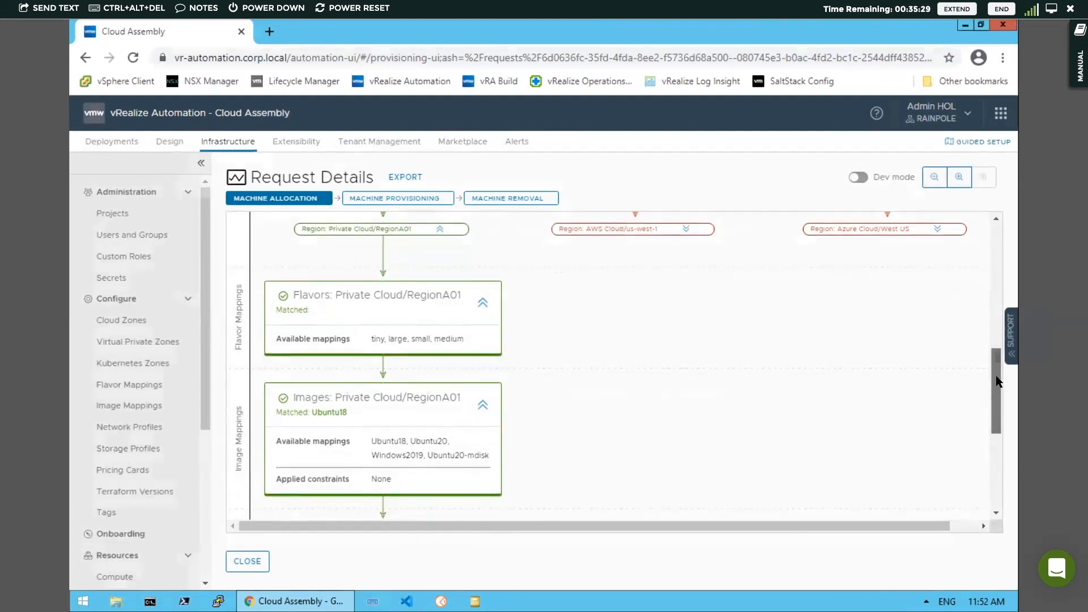
left_click_drag(999, 381, 999, 406)
left_click_drag(998, 421, 1000, 459)
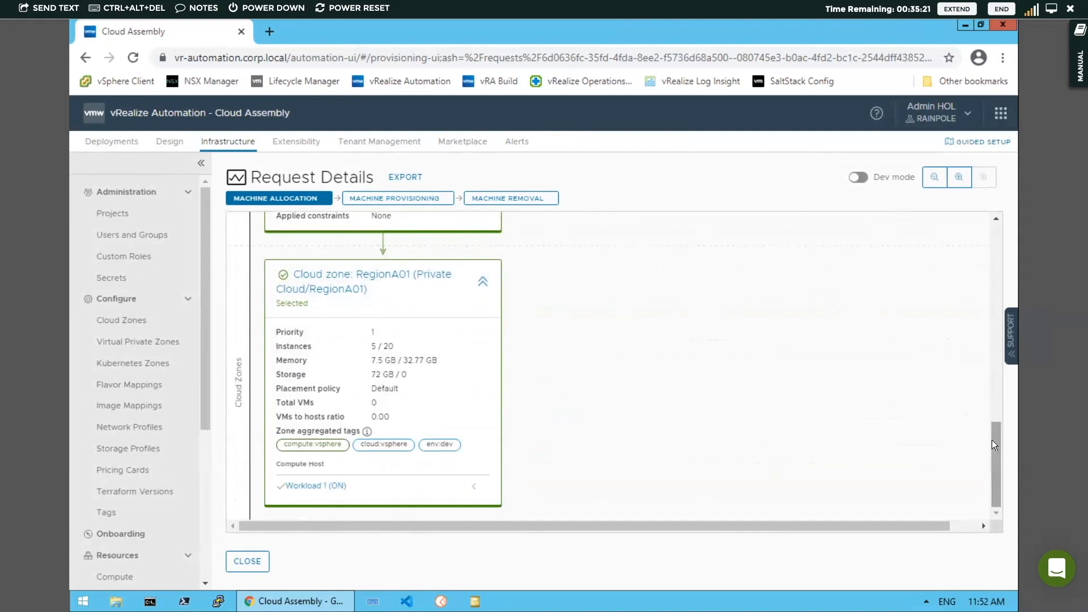
Turn on Dev mode in the request details, examine the task timeline, and close the request details
left_click(857, 178)
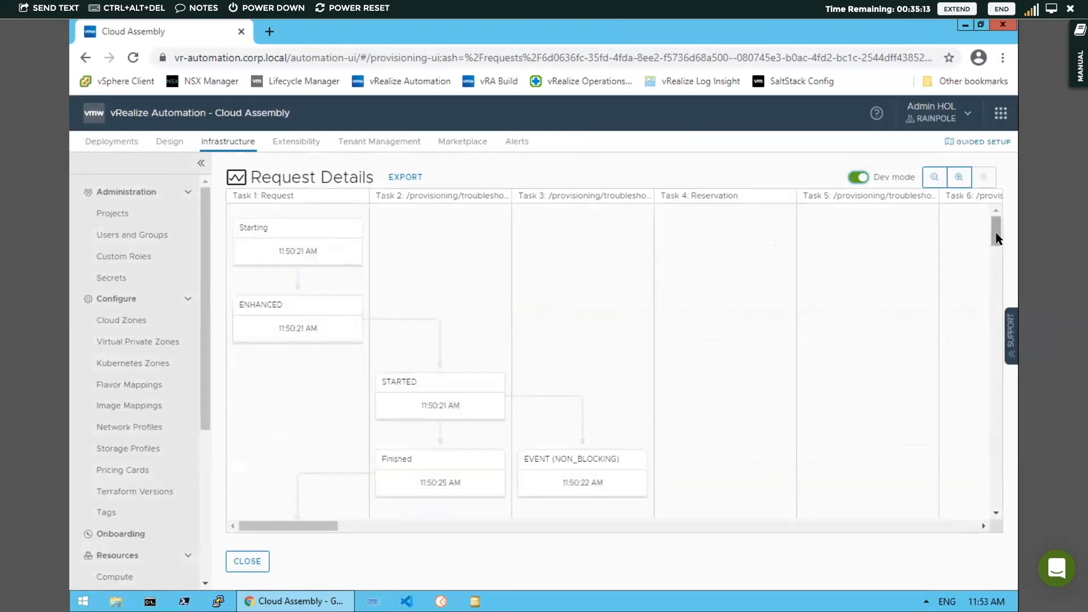
left_click_drag(998, 246, 998, 283)
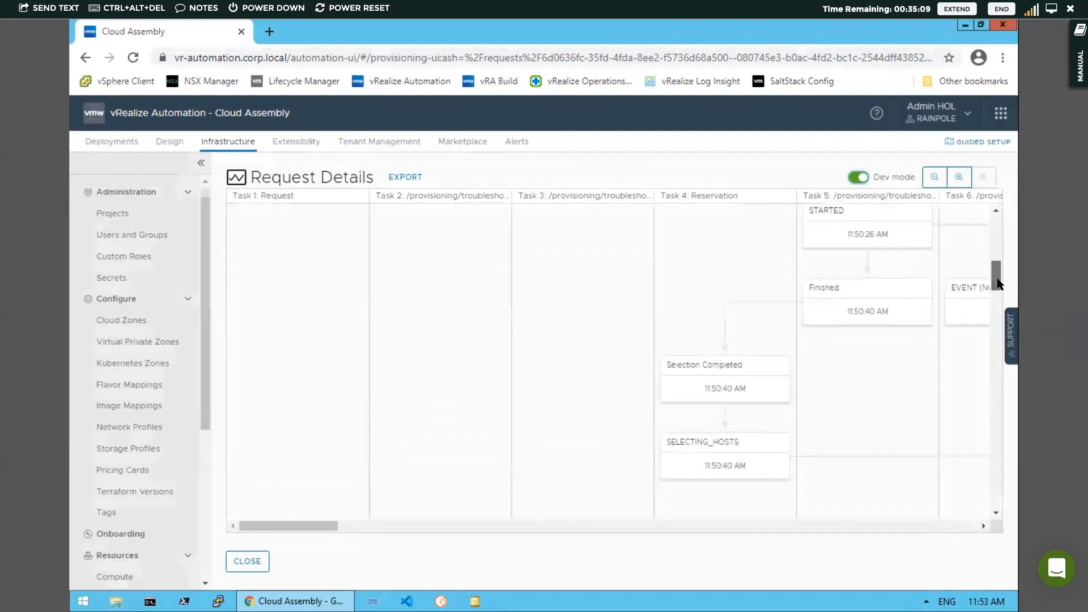
left_click_drag(307, 524, 257, 525)
left_click(249, 561)
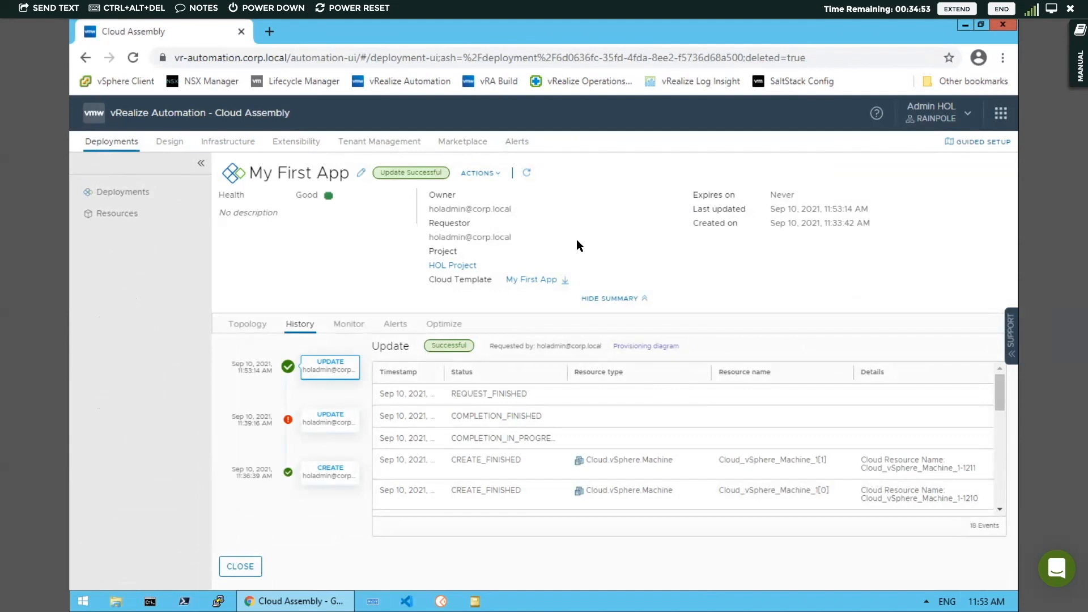
Delete the My First App deployment
left_click(491, 175)
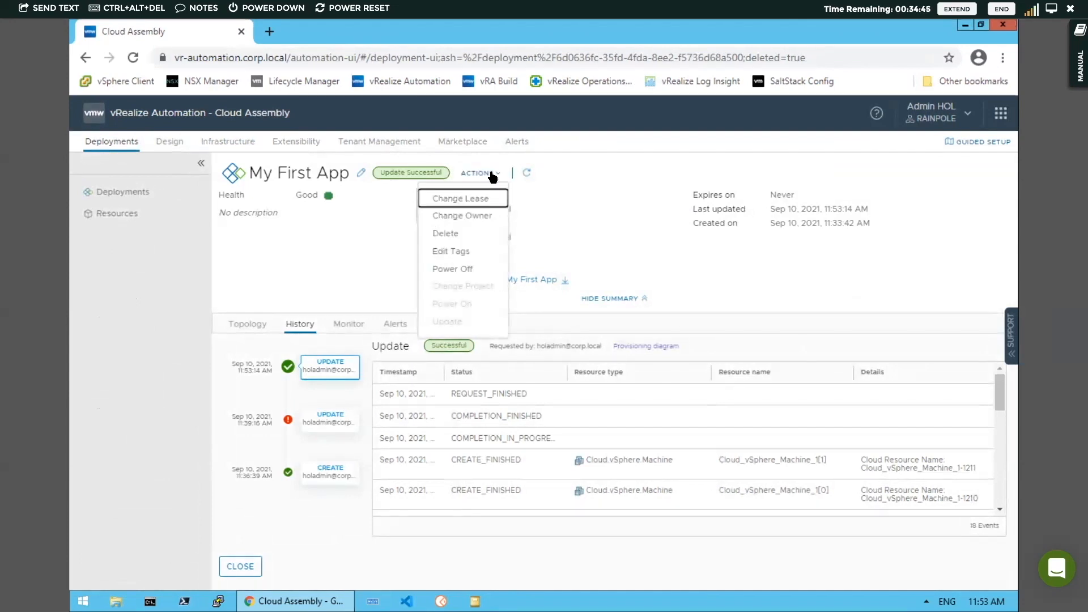
left_click(447, 235)
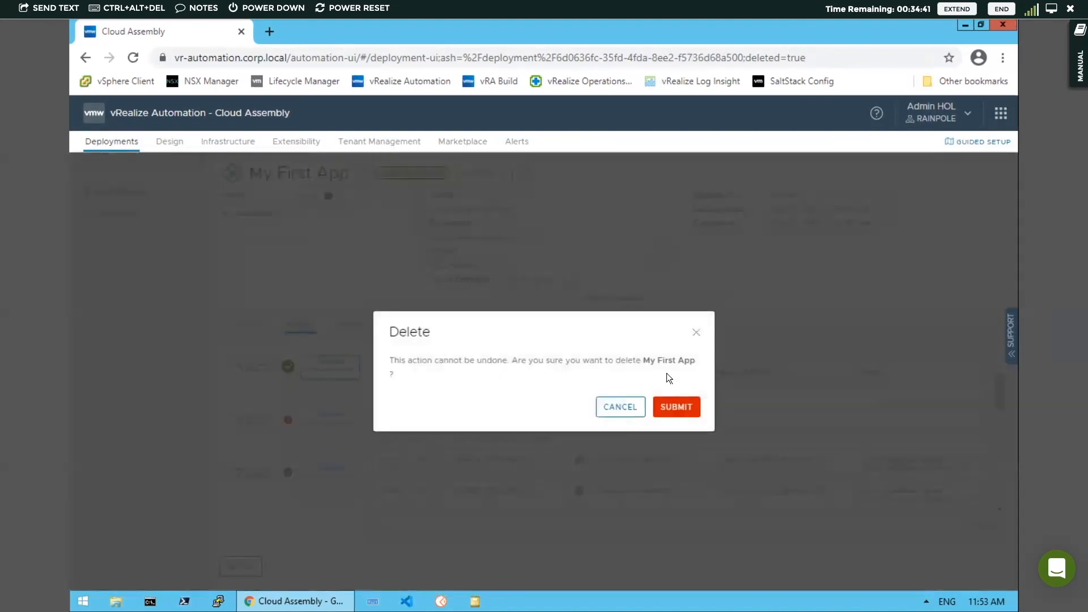
left_click(678, 407)
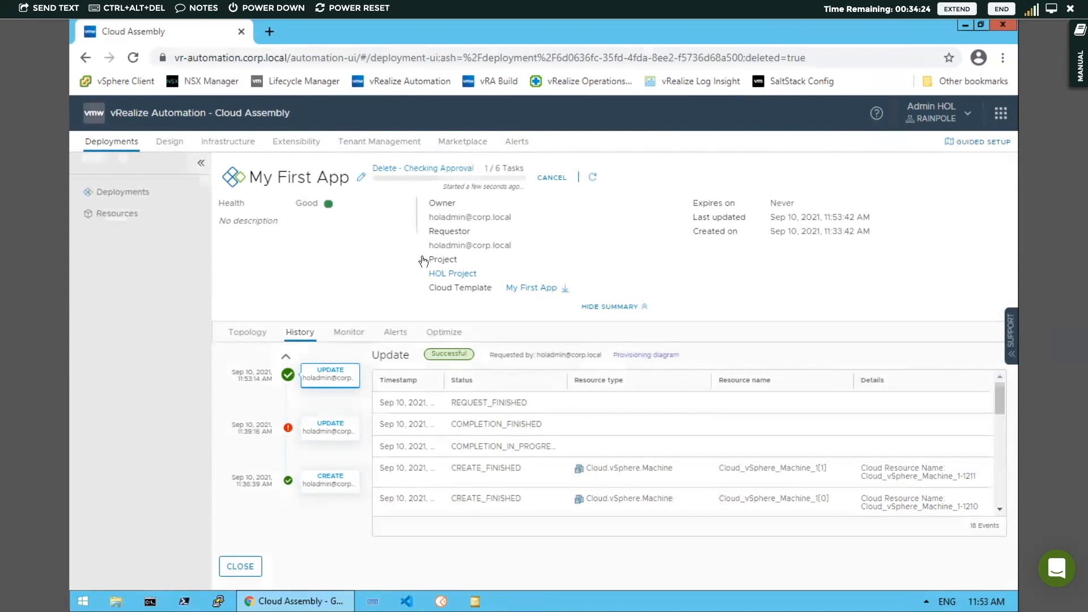
Open the My First App cloud template's version history and select version 2
left_click(174, 147)
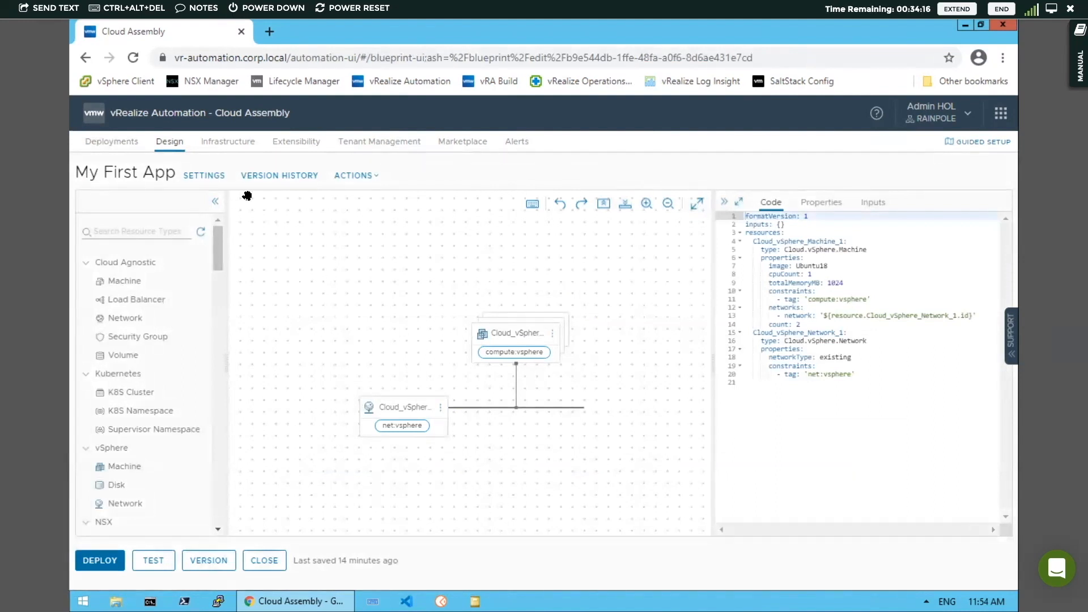
left_click(272, 179)
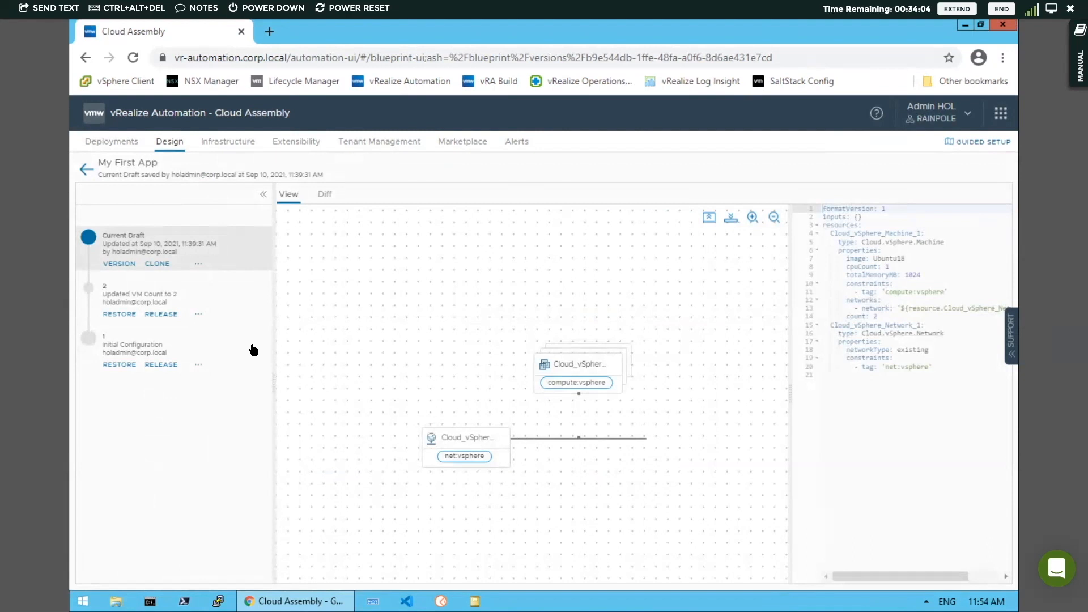
left_click(130, 298)
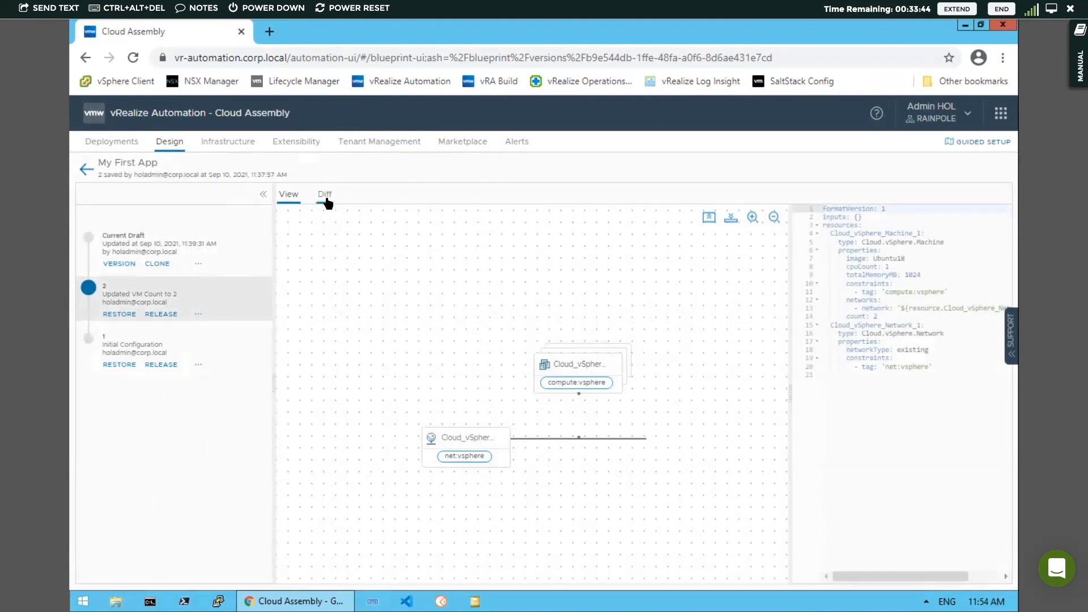
Diff version 2 against version 1, first as code and then visually
left_click(326, 195)
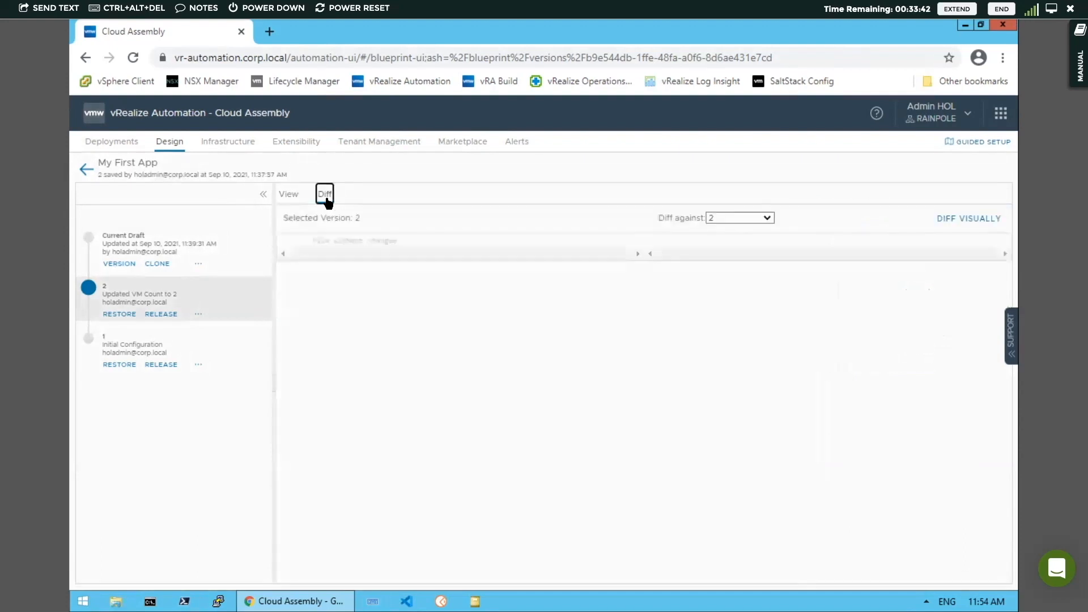
left_click(741, 217)
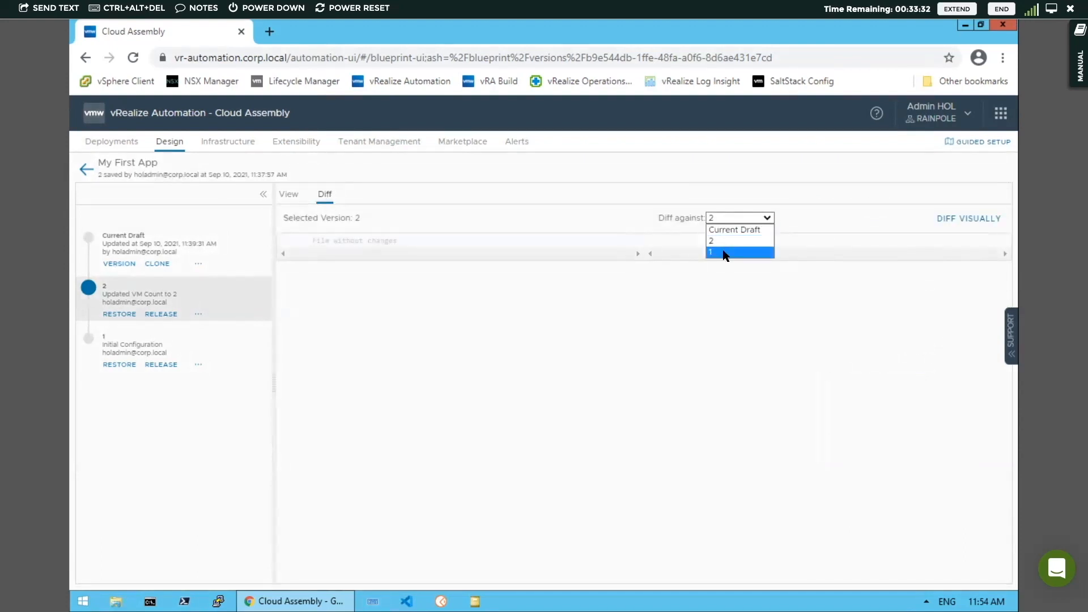
left_click(724, 252)
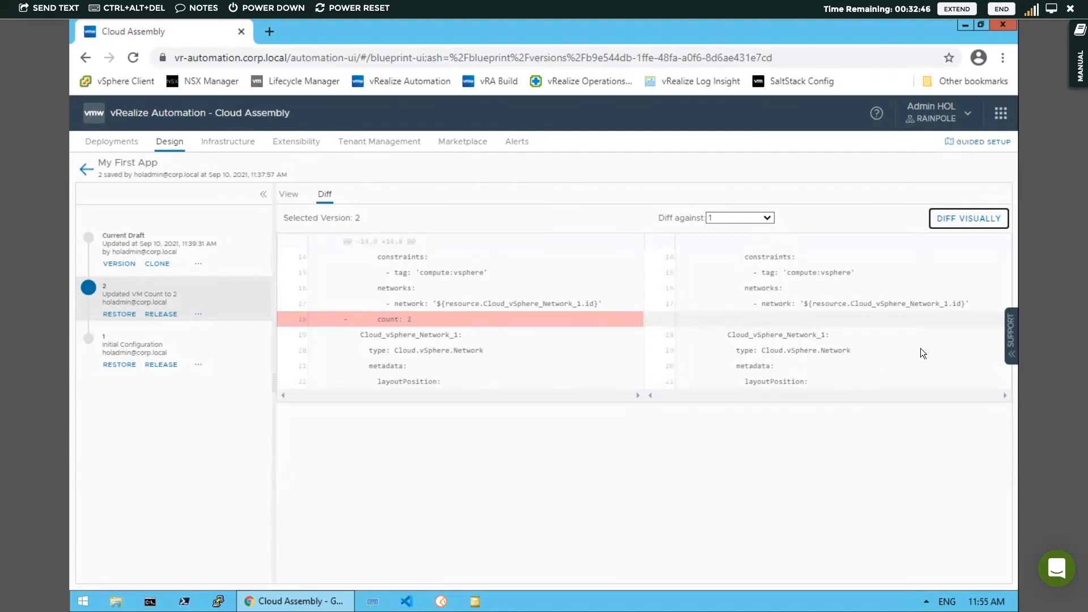
left_click(967, 221)
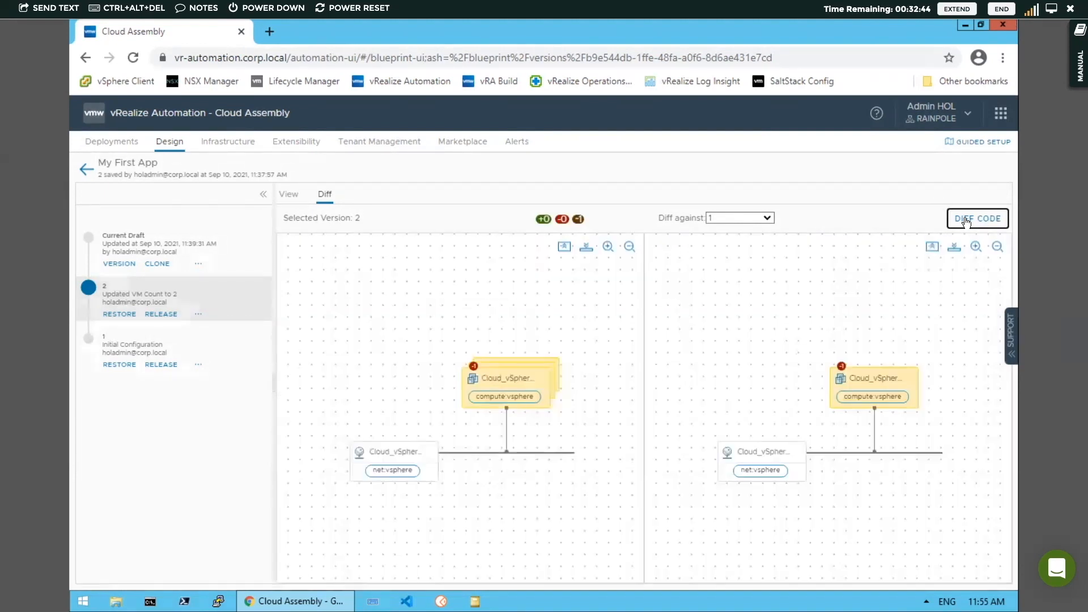